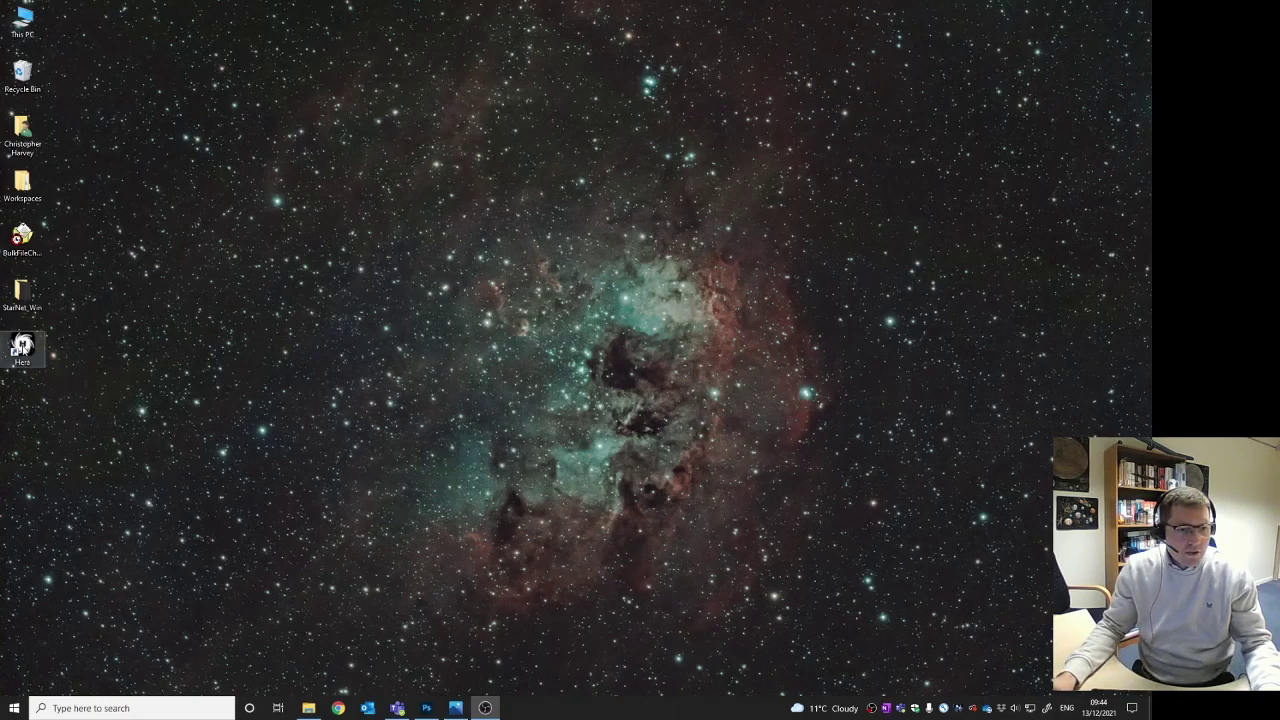
Launch Hera and add an open image tool to the sequence
left_click(21, 349)
double_click(21, 349)
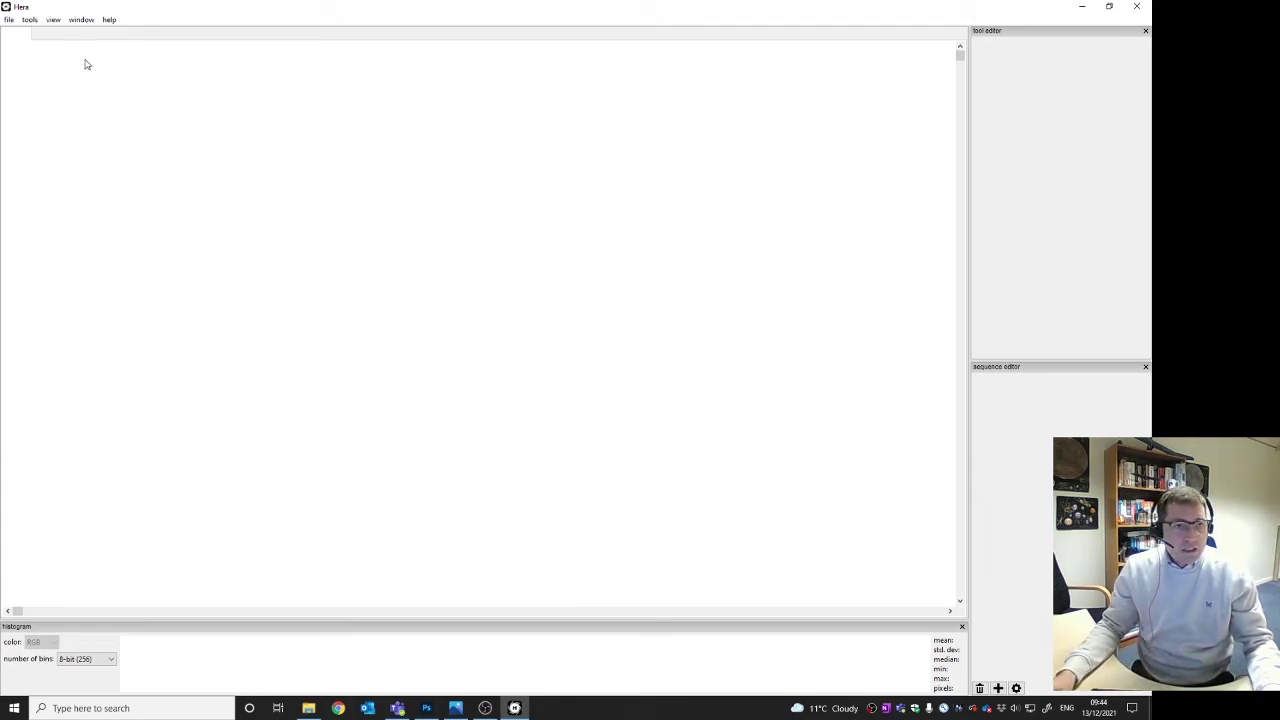
left_click(30, 22)
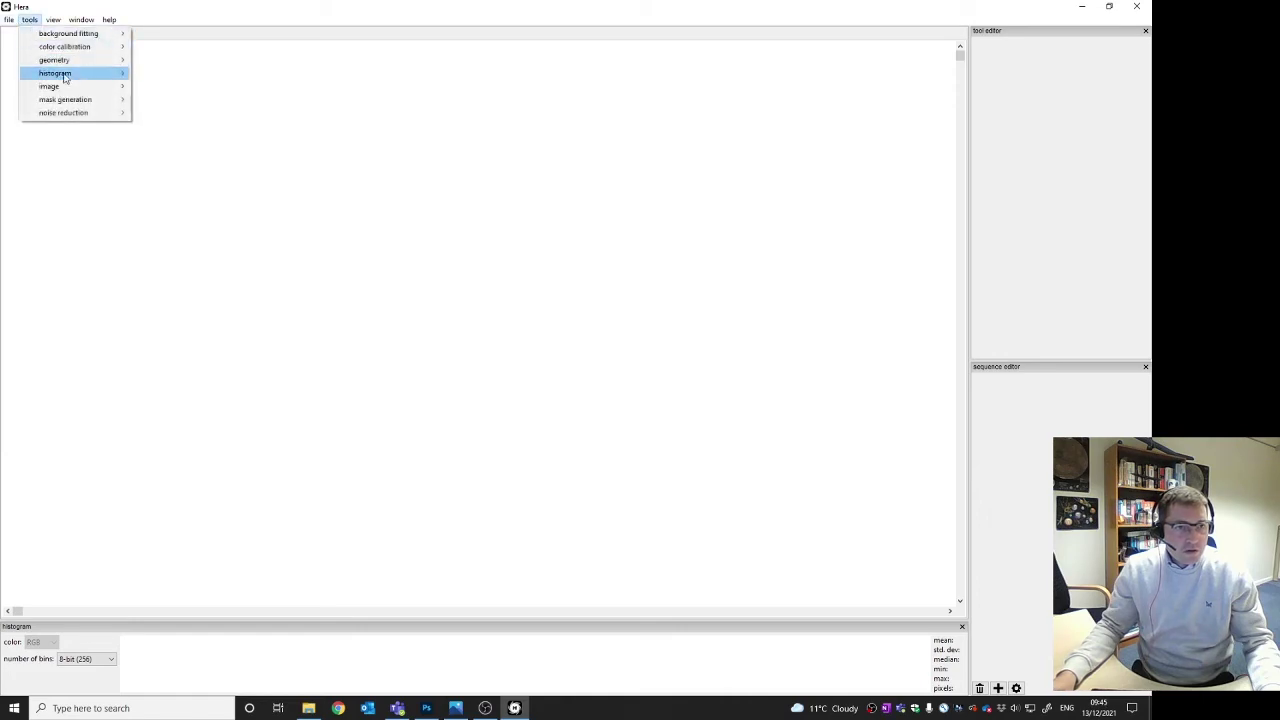
mouse_move(64, 88)
left_click(167, 87)
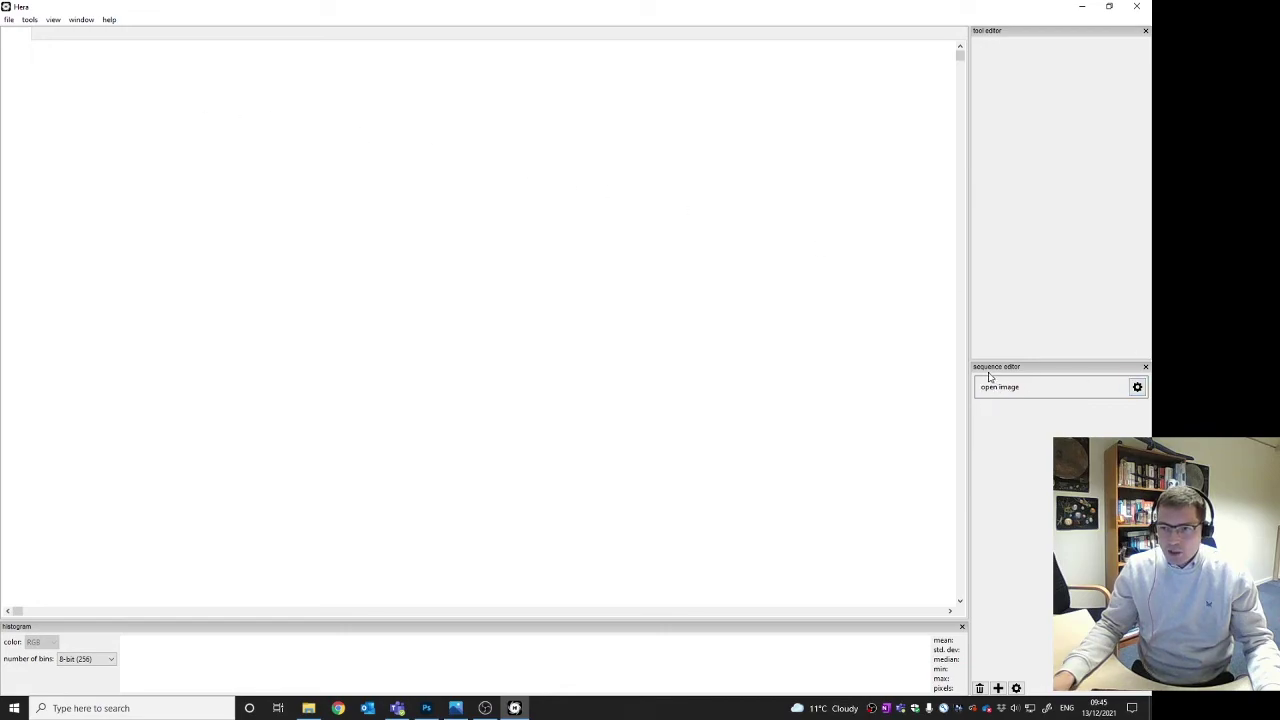
Set the open image tool to load 3h_36frames.TIF from the Dark Shark Nebula LDN 1235 folder under Photos, Night sky
left_click(1137, 388)
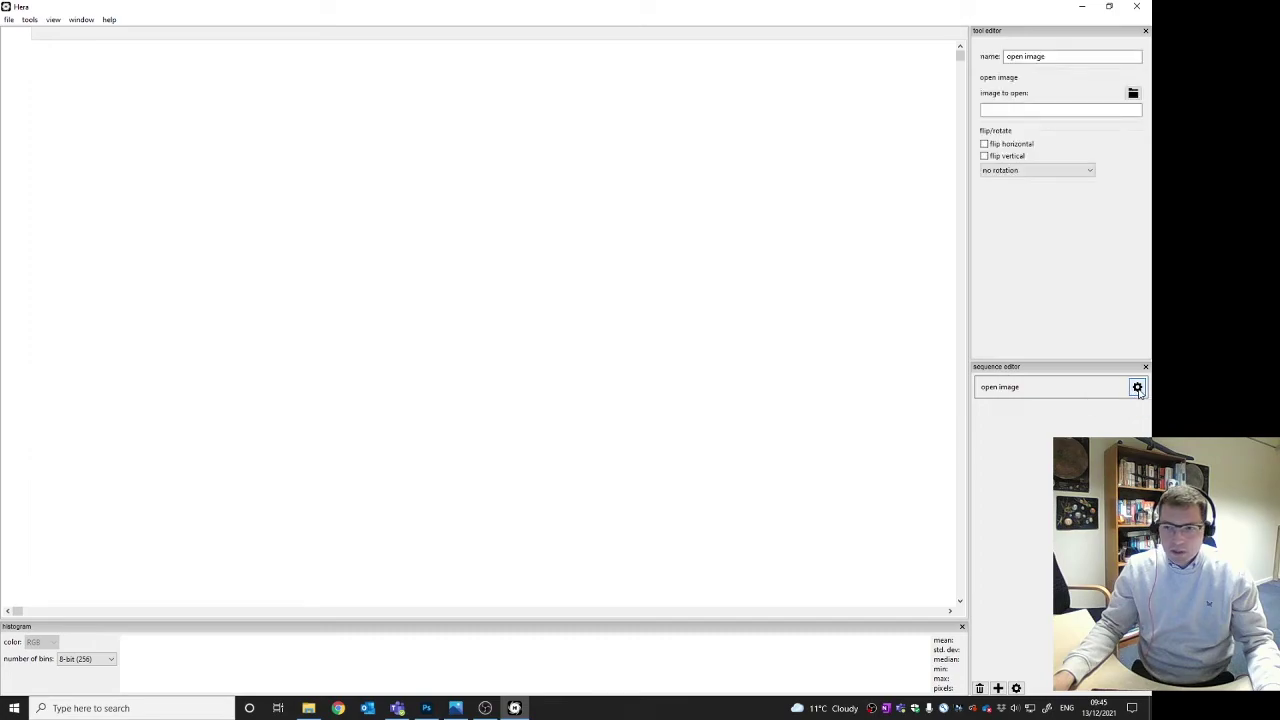
left_click(1134, 93)
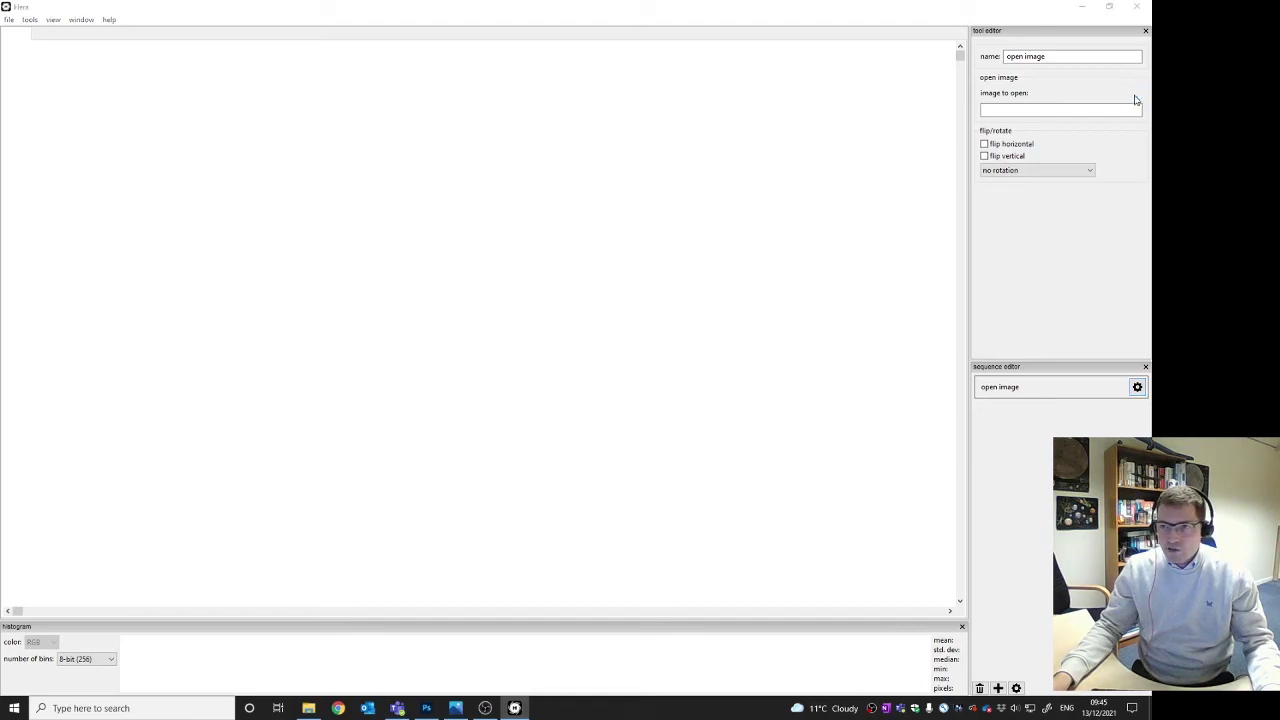
left_click(49, 316)
mouse_move(93, 258)
left_mouse_down()
mouse_move(93, 120)
mouse_move(91, 243)
left_mouse_up()
left_click(48, 239)
double_click(163, 212)
double_click(165, 110)
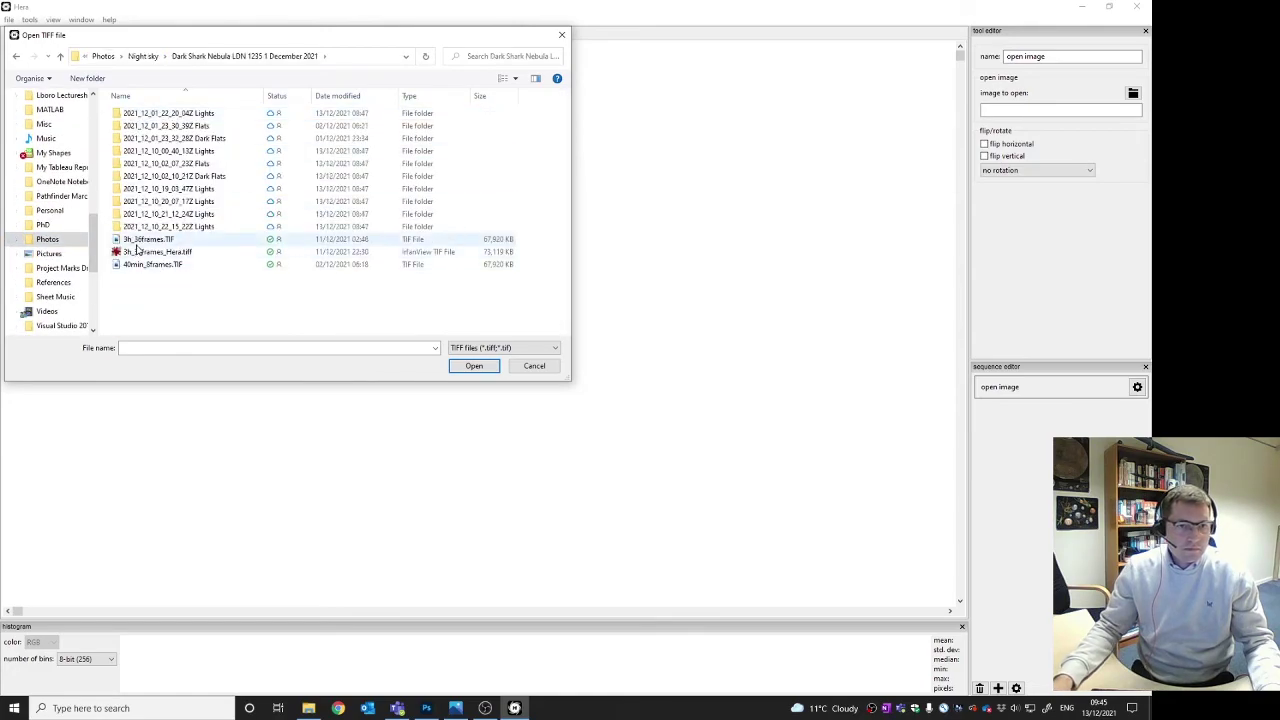
double_click(142, 244)
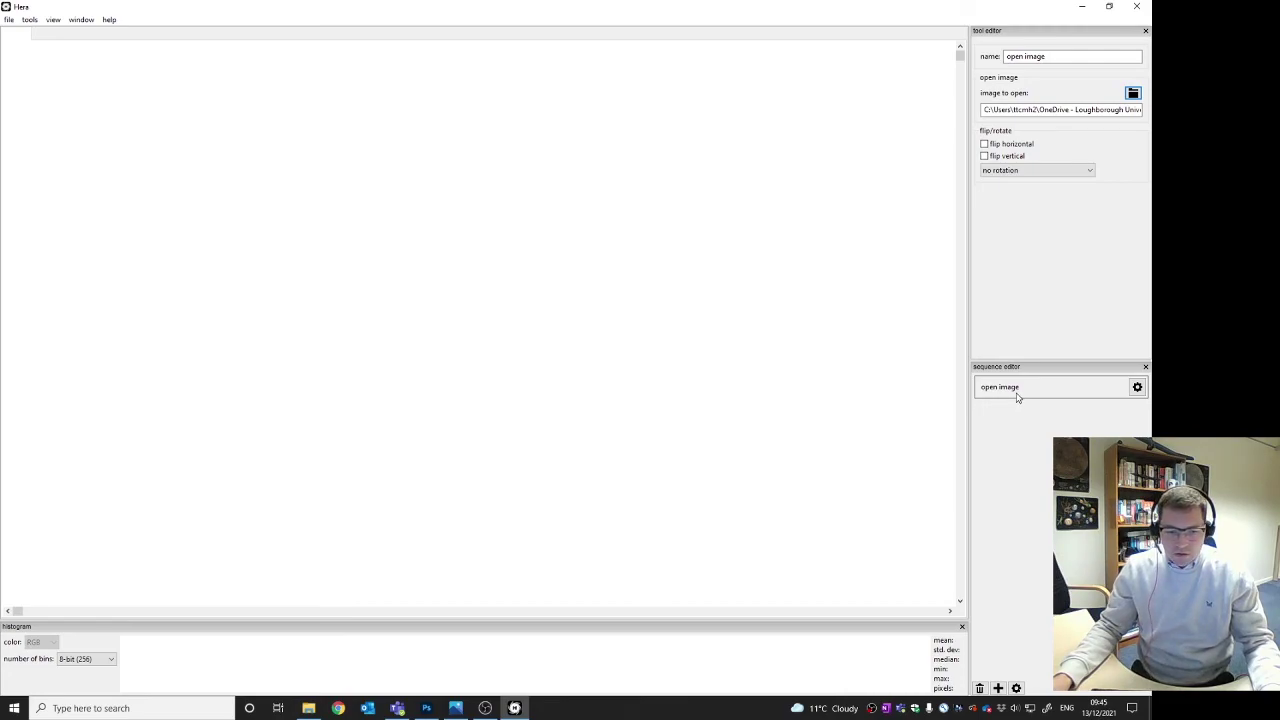
Run the open image tool and fit the loaded image on screen
left_click(1017, 397)
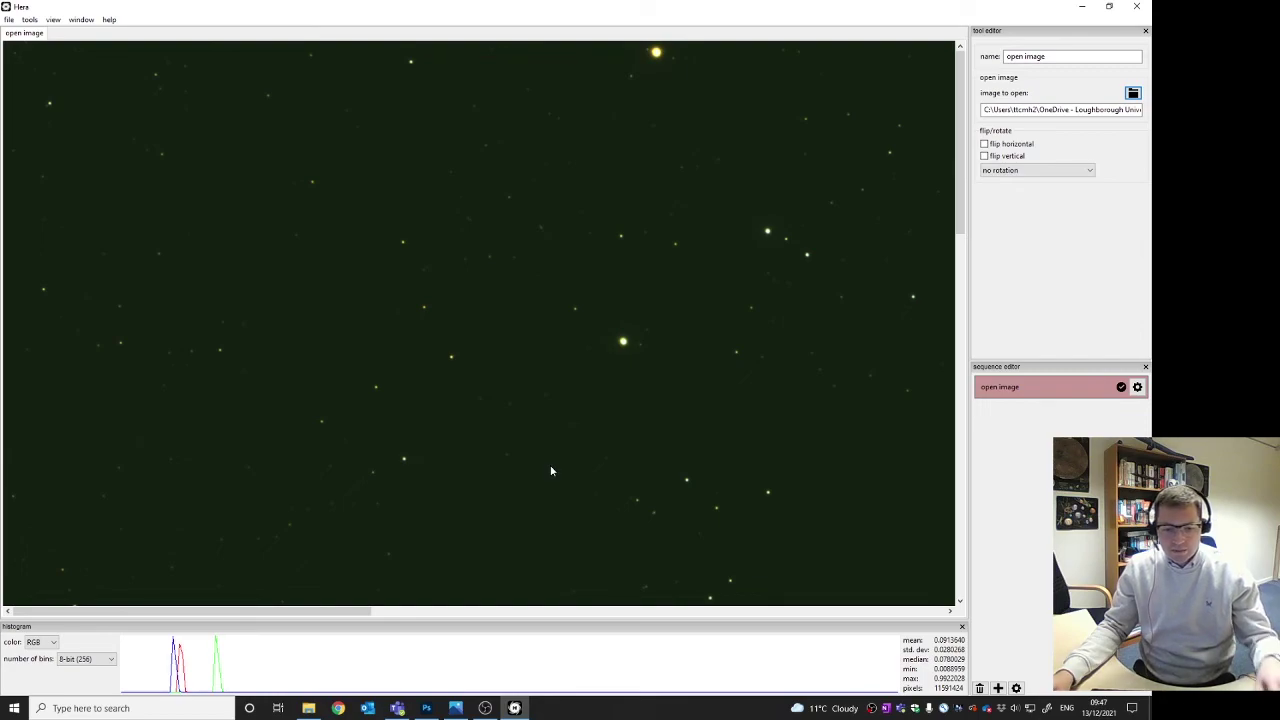
left_click(53, 19)
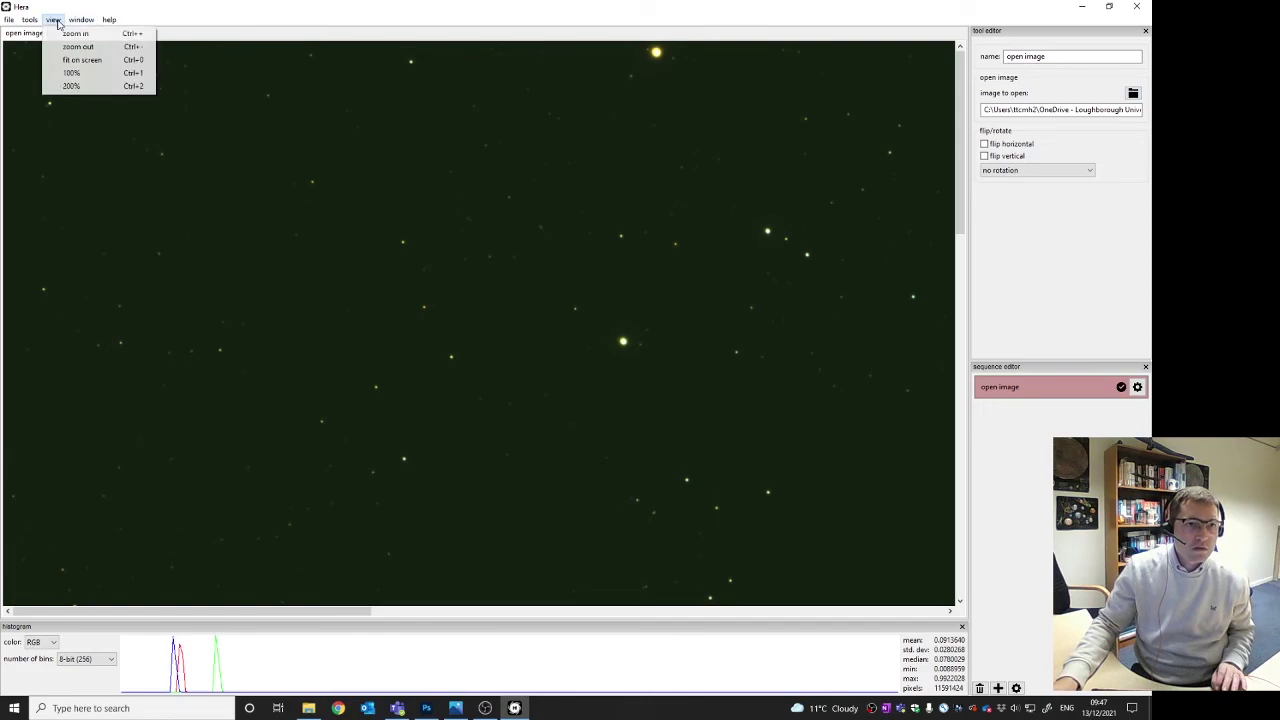
left_click(94, 61)
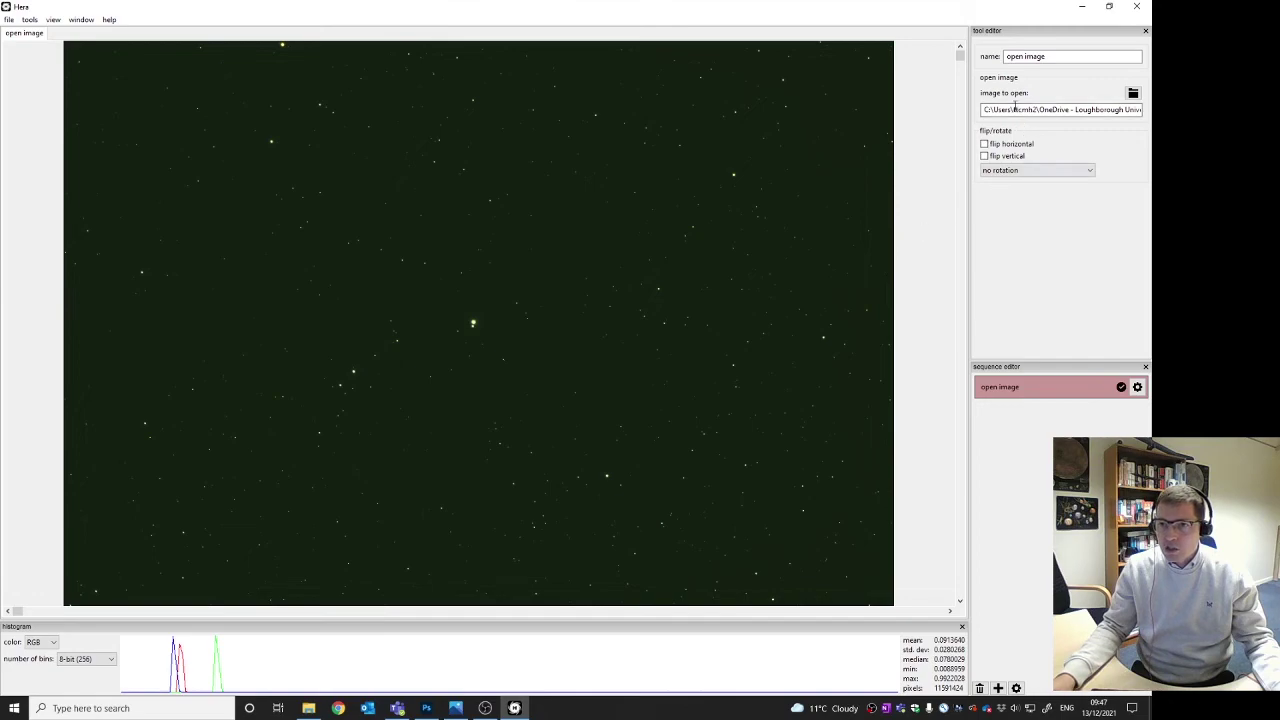
Set the open image tool to rotate 180 degrees and run it again
left_click(1135, 388)
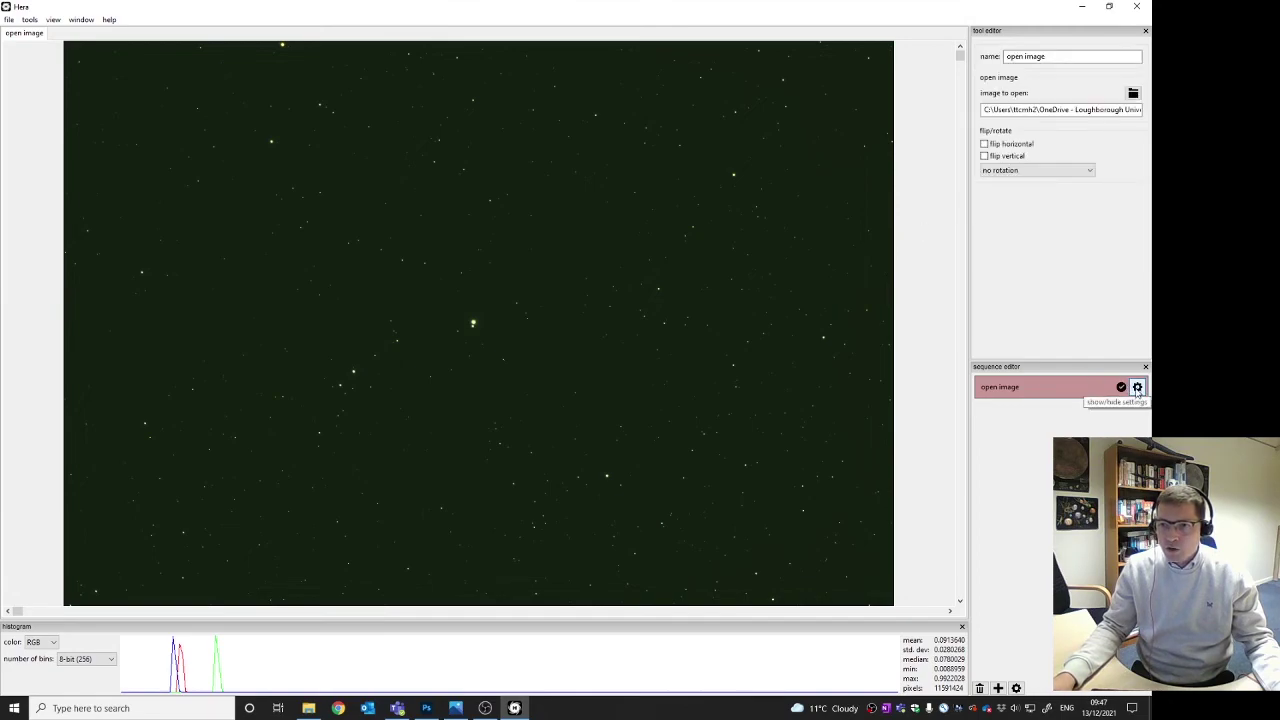
left_click(1005, 170)
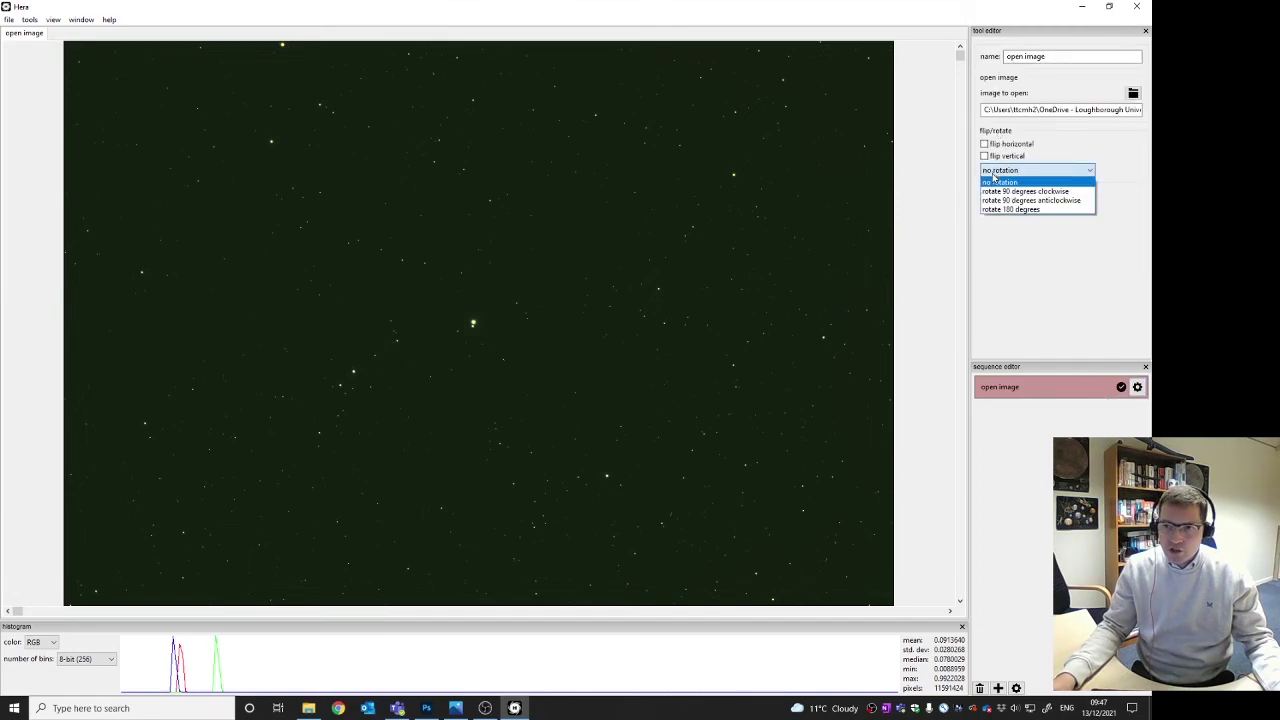
left_click(1007, 213)
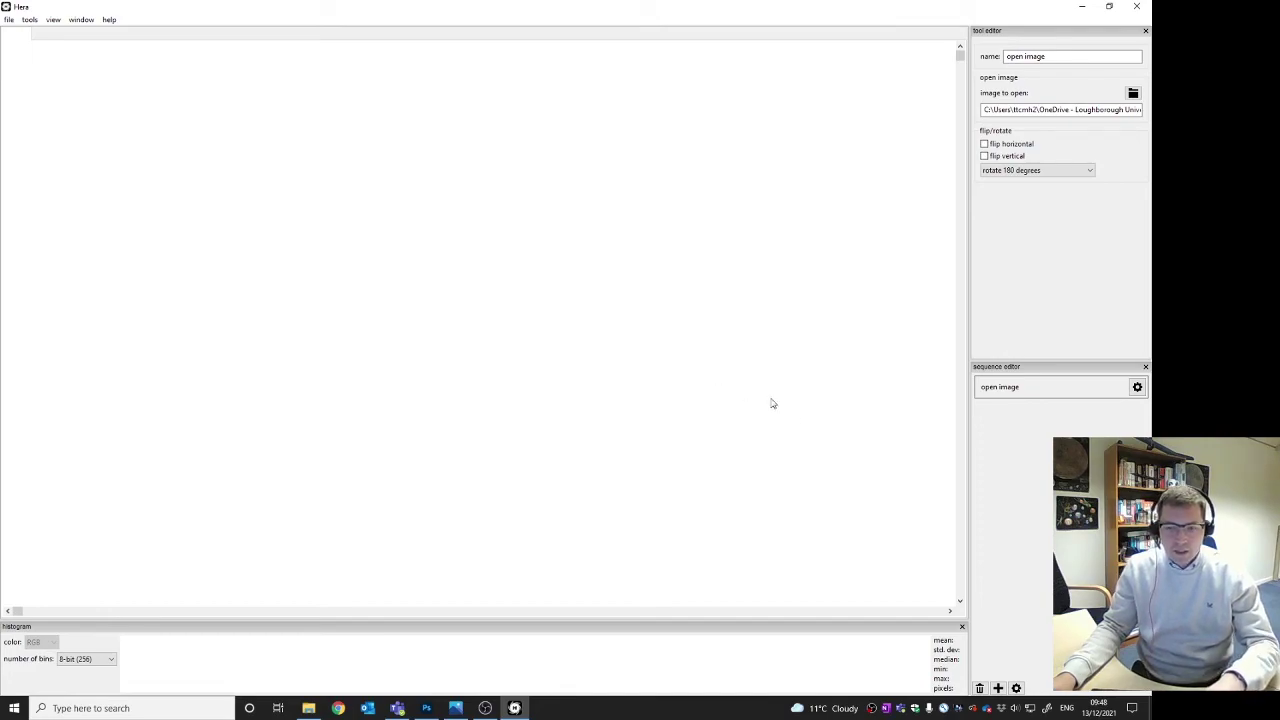
double_click(1015, 389)
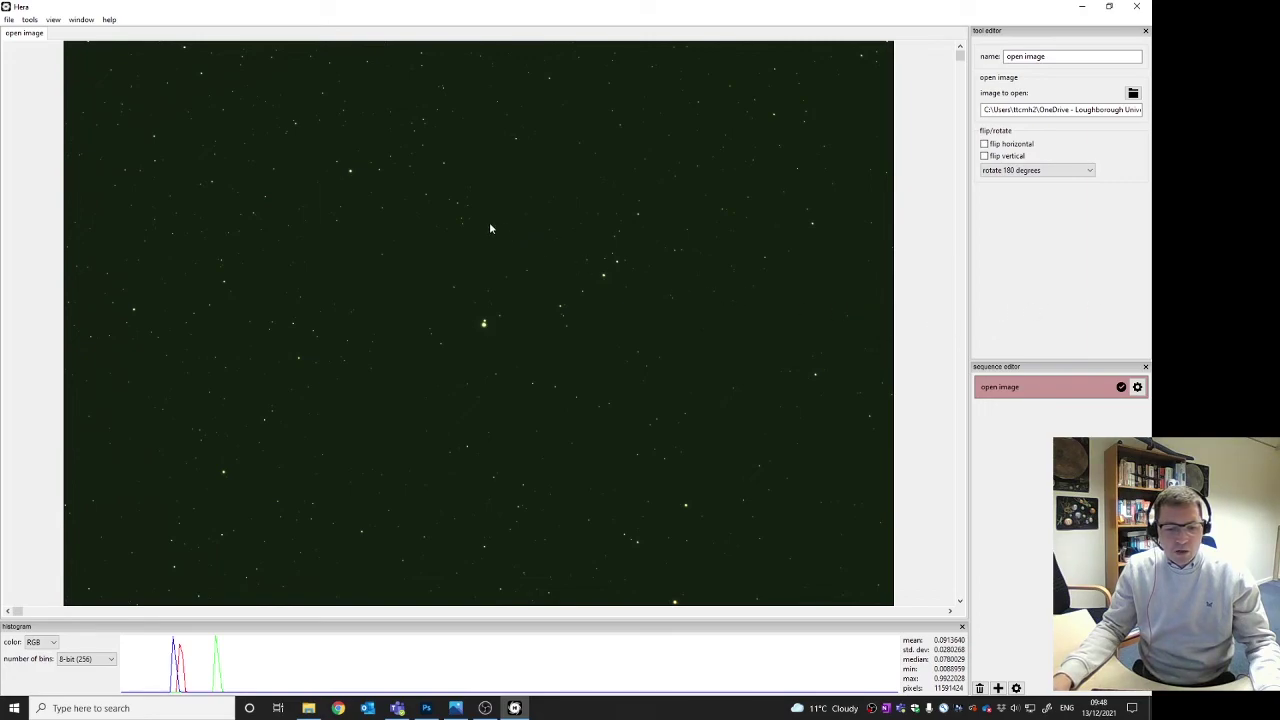
Add a histogram transformation, show its settings, and dock the tool editor on the opposite side of the image
left_click(29, 19)
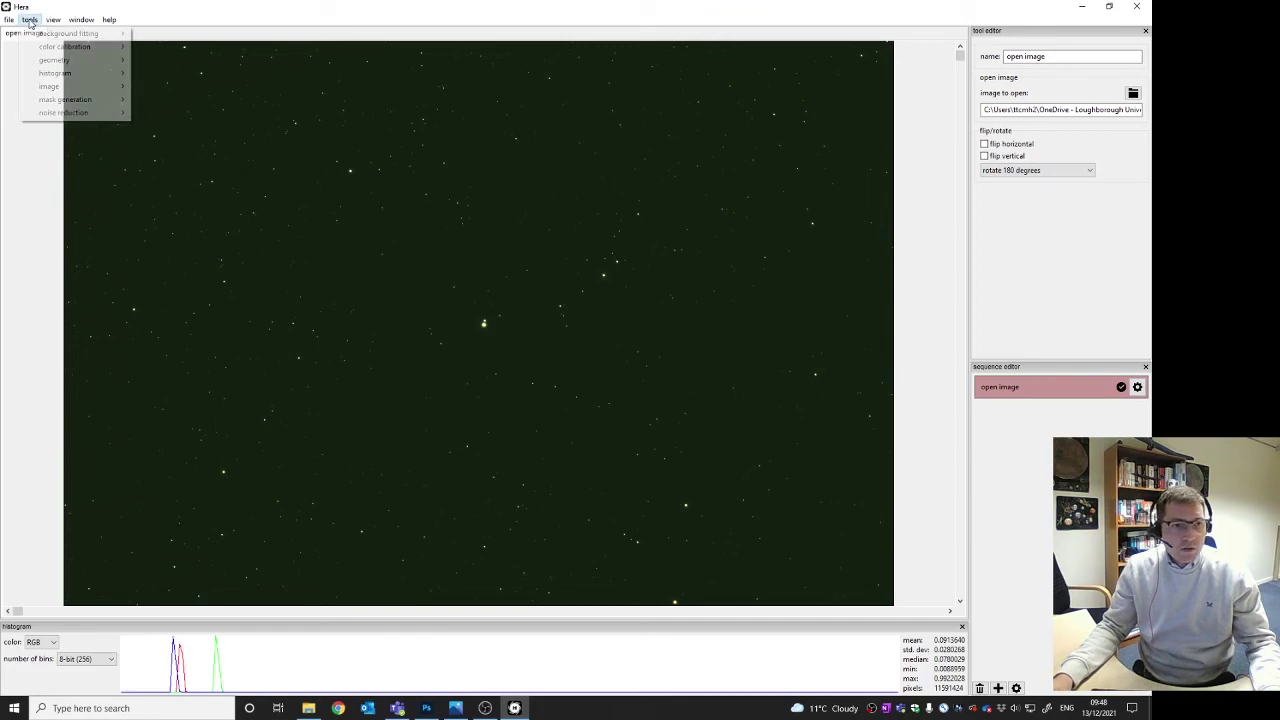
mouse_move(55, 76)
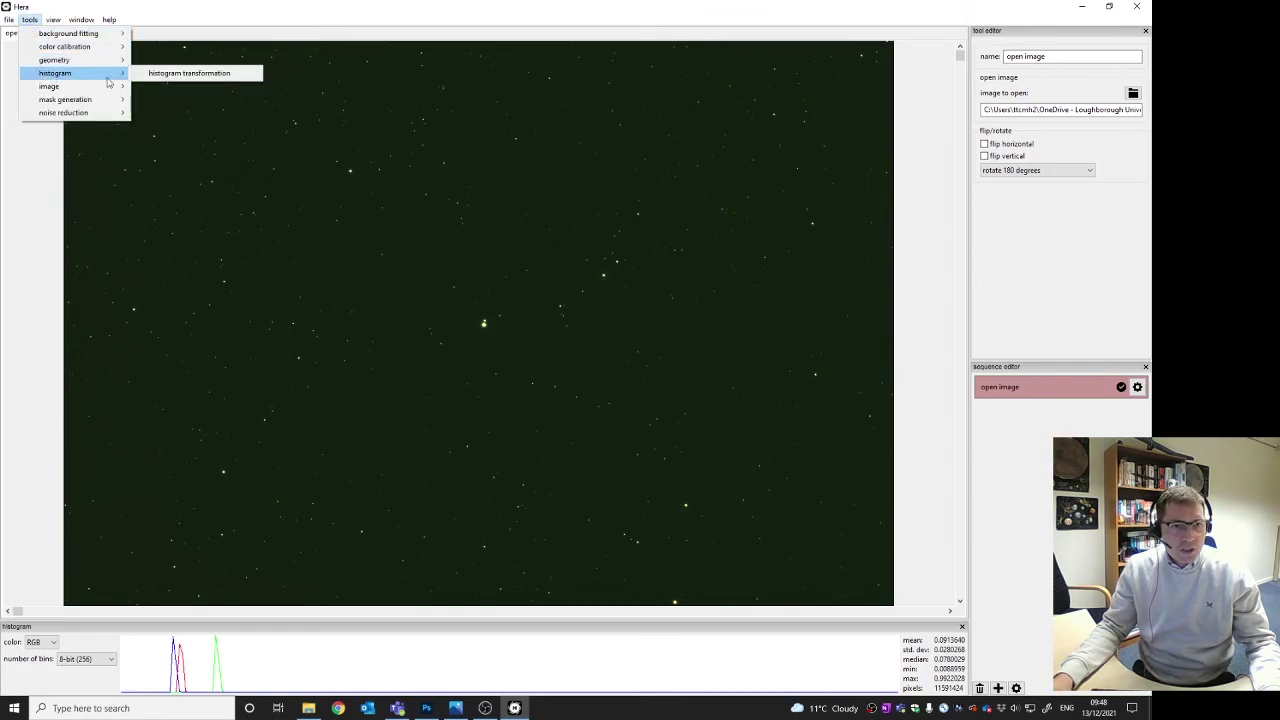
left_click(160, 78)
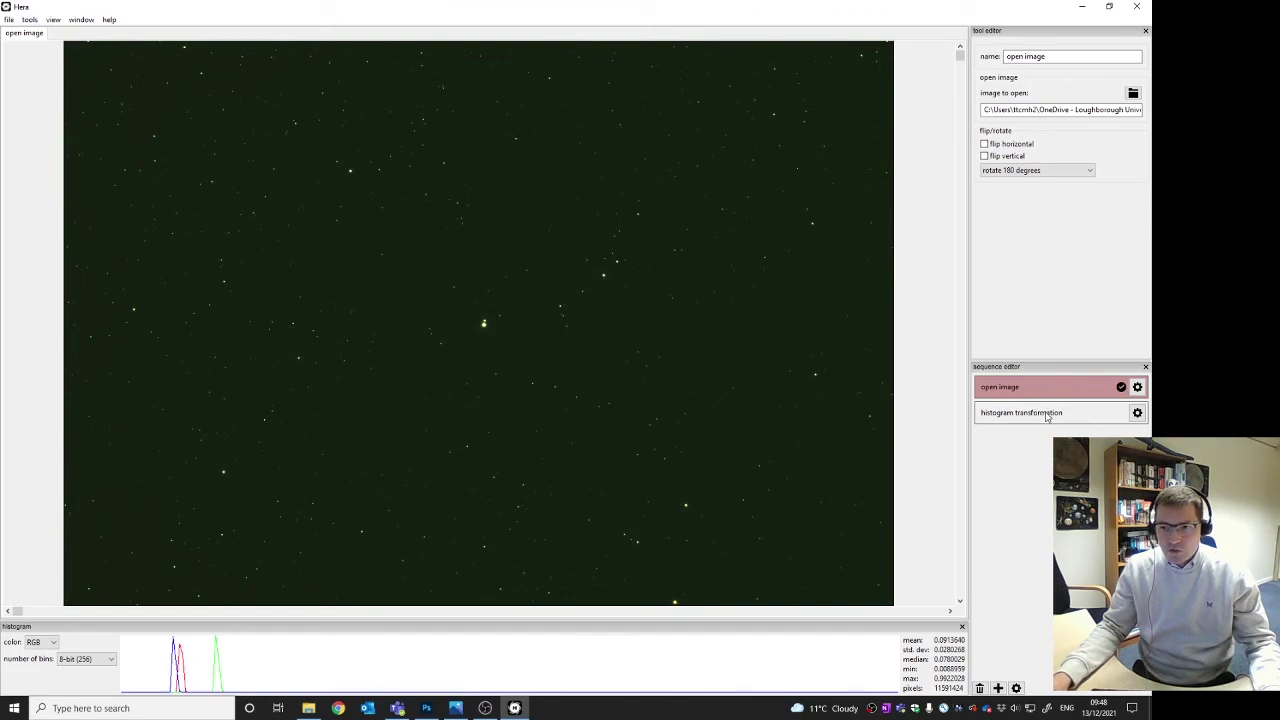
left_click(1137, 413)
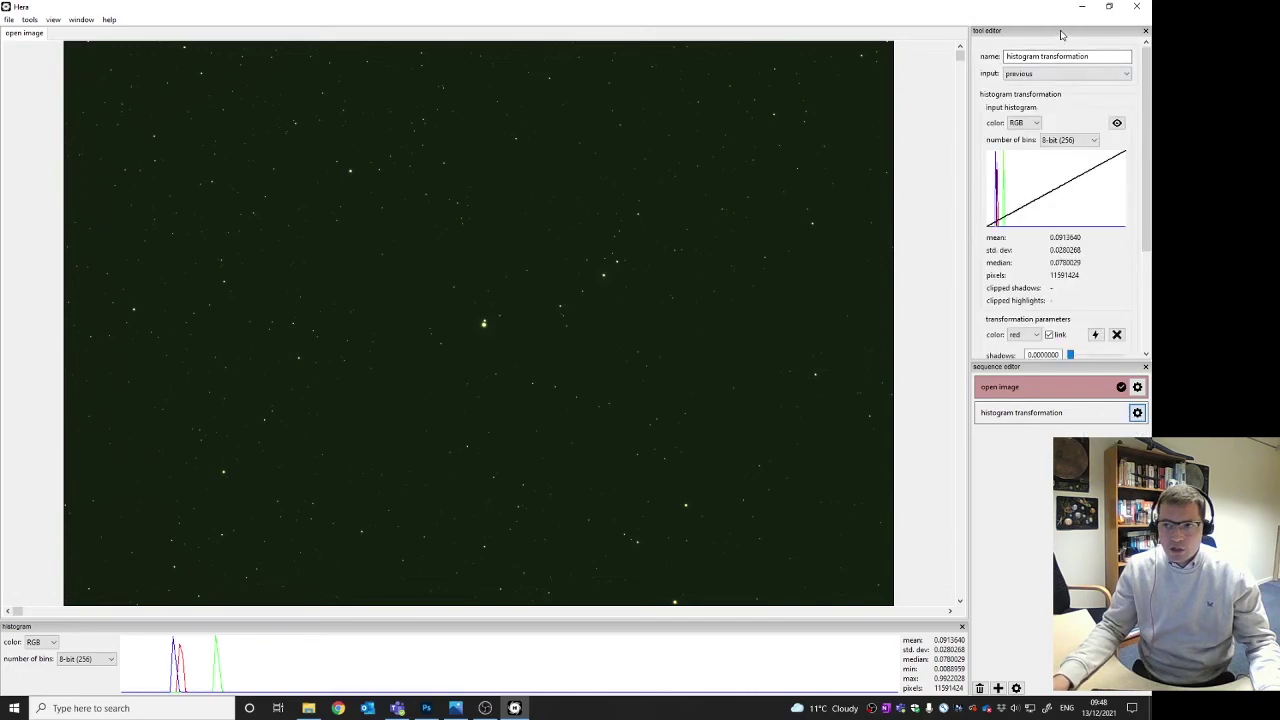
left_click_drag(1065, 33, 2, 148)
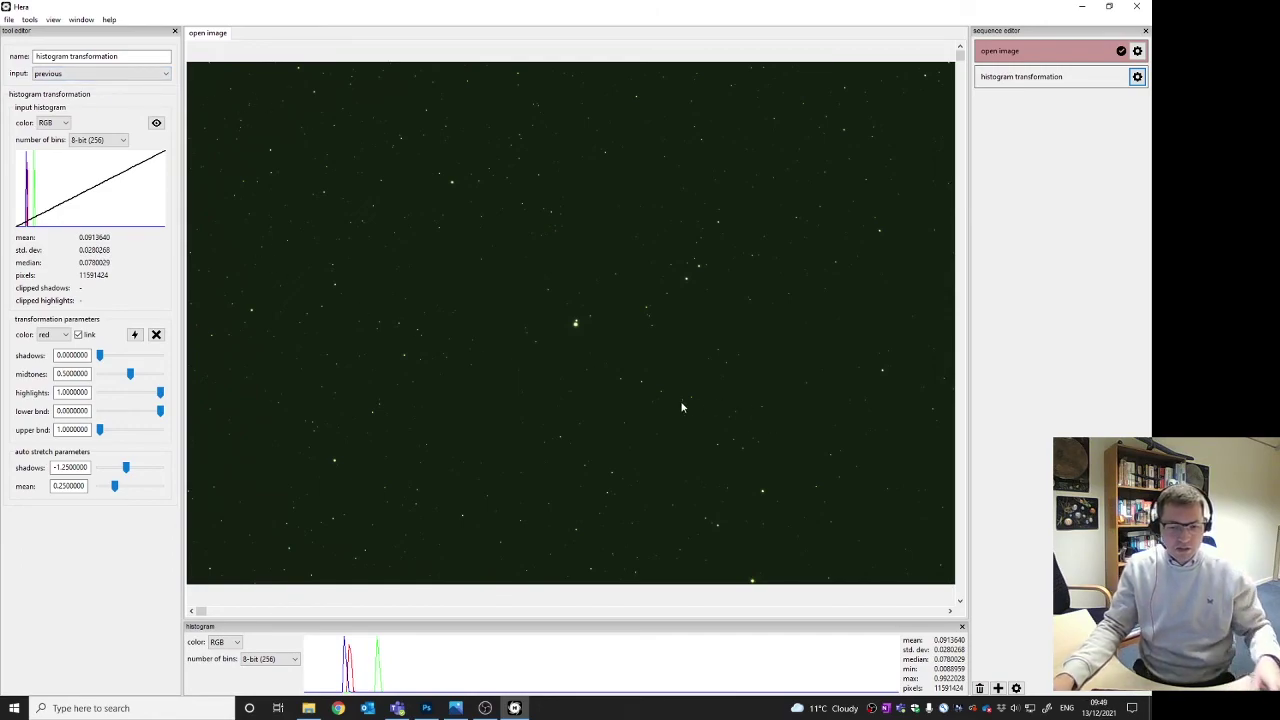
Unlink the colour channels of the histogram transformation, auto stretch it, and run the tool
left_click(80, 336)
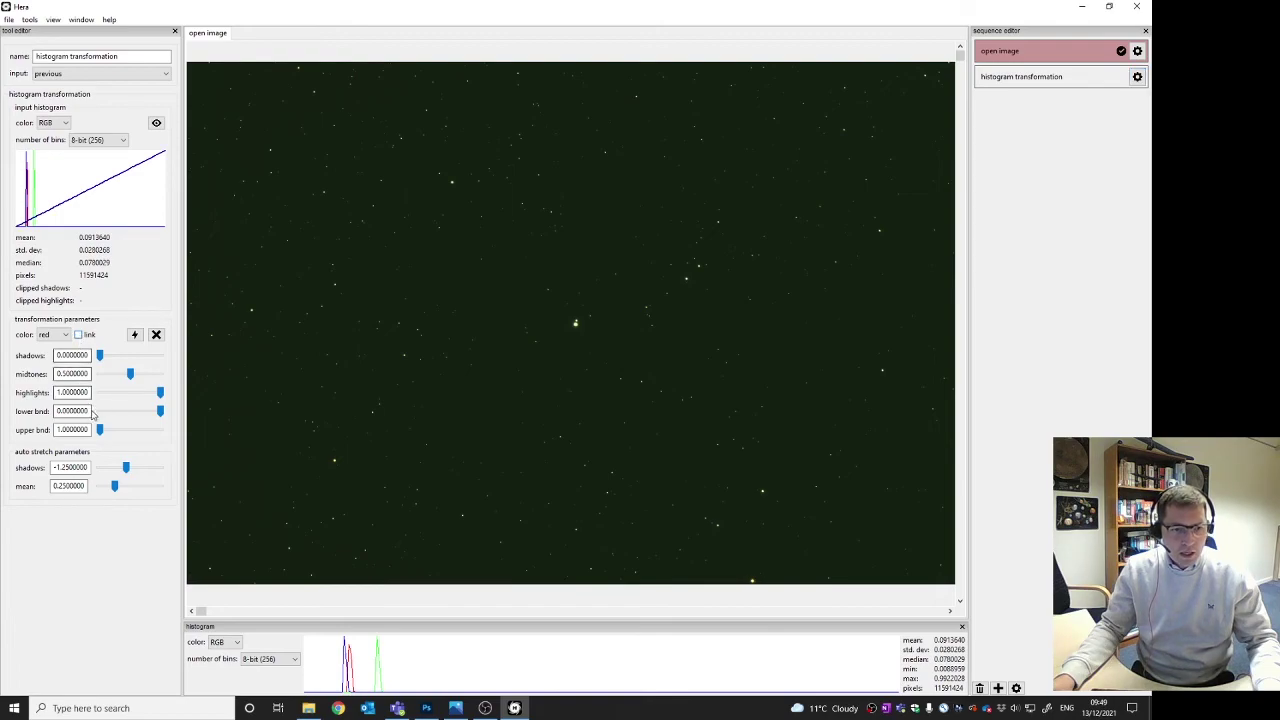
left_click(134, 336)
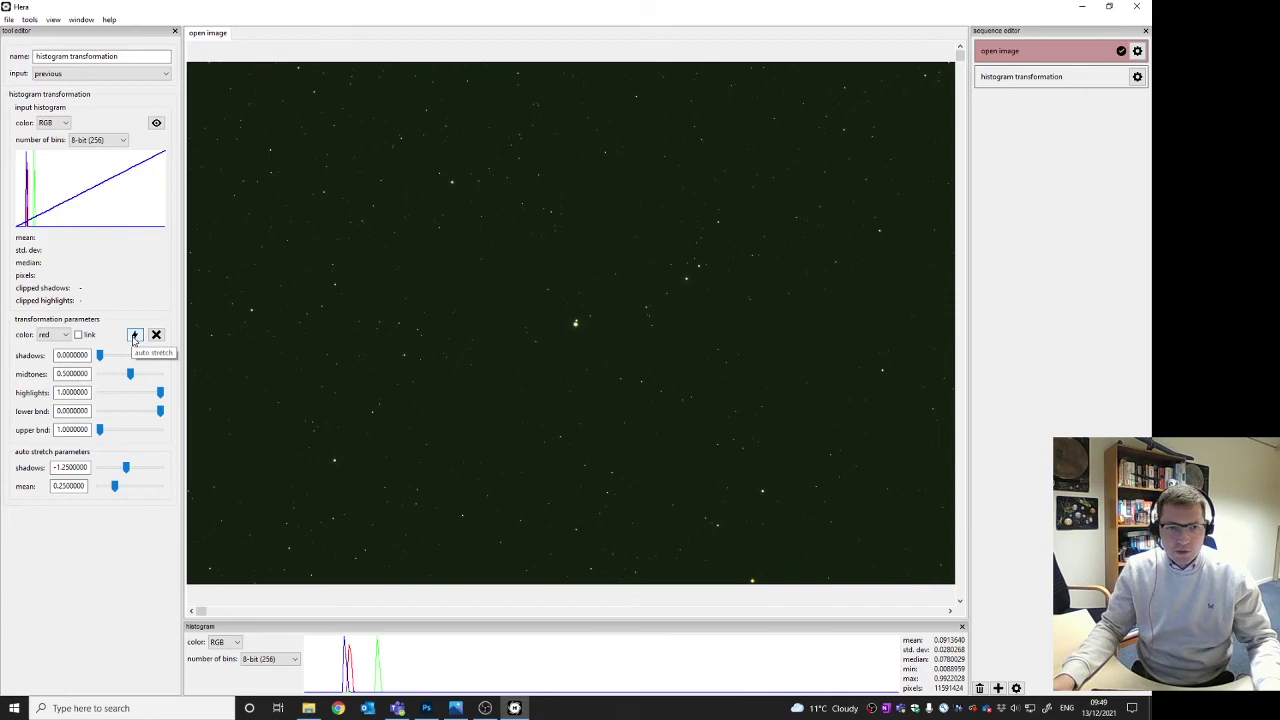
left_click(1022, 80)
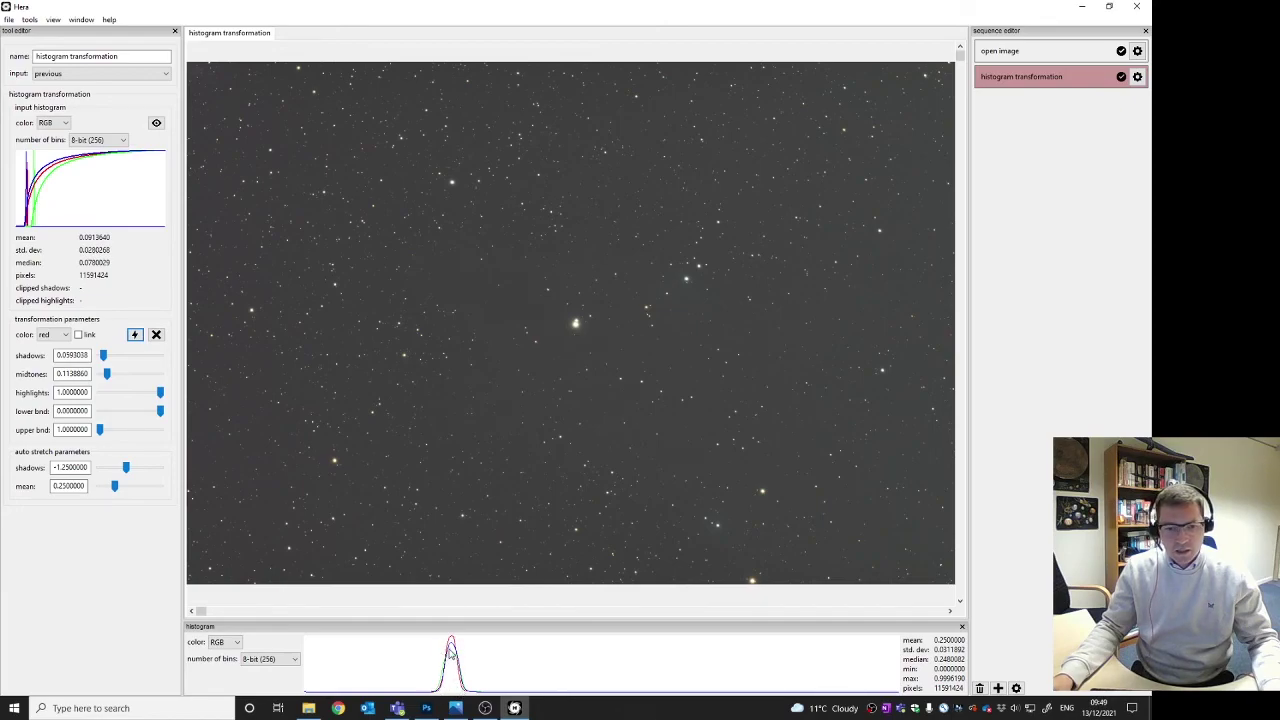
Set the auto stretch mean of the histogram transformation to 0.1875
double_click(68, 486)
left_click_drag(55, 486, 67, 487)
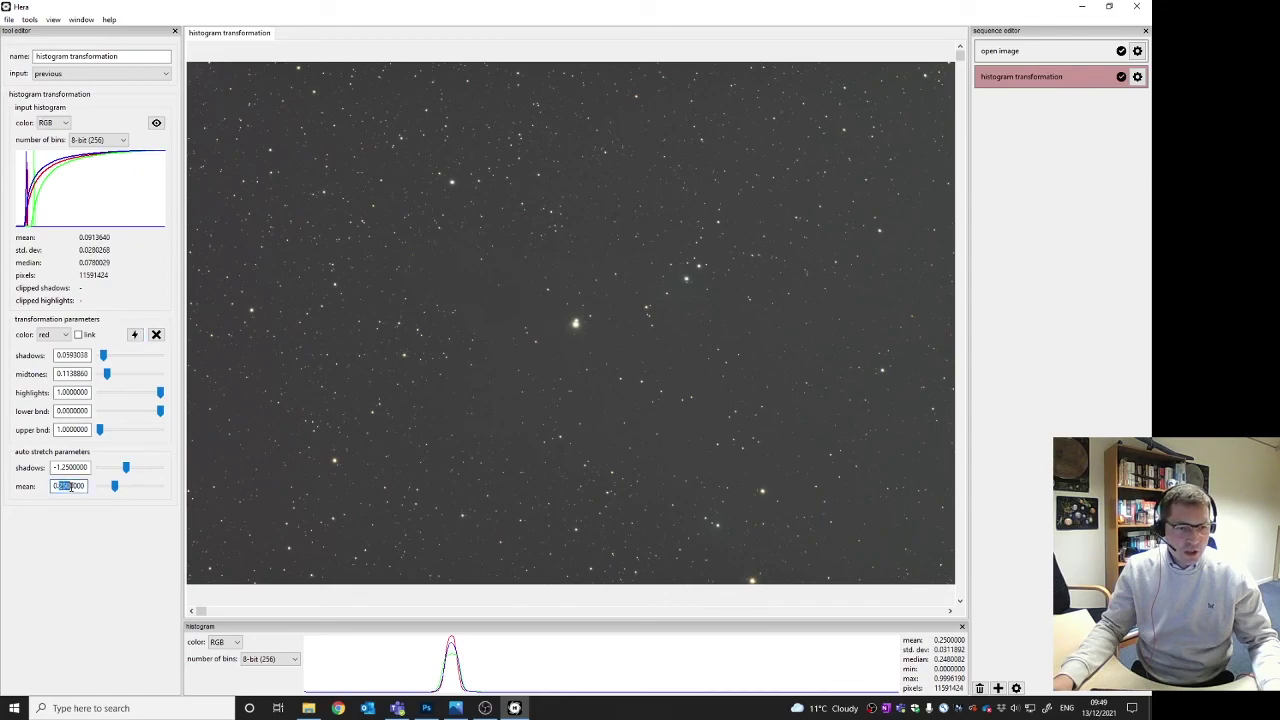
type("0.18")
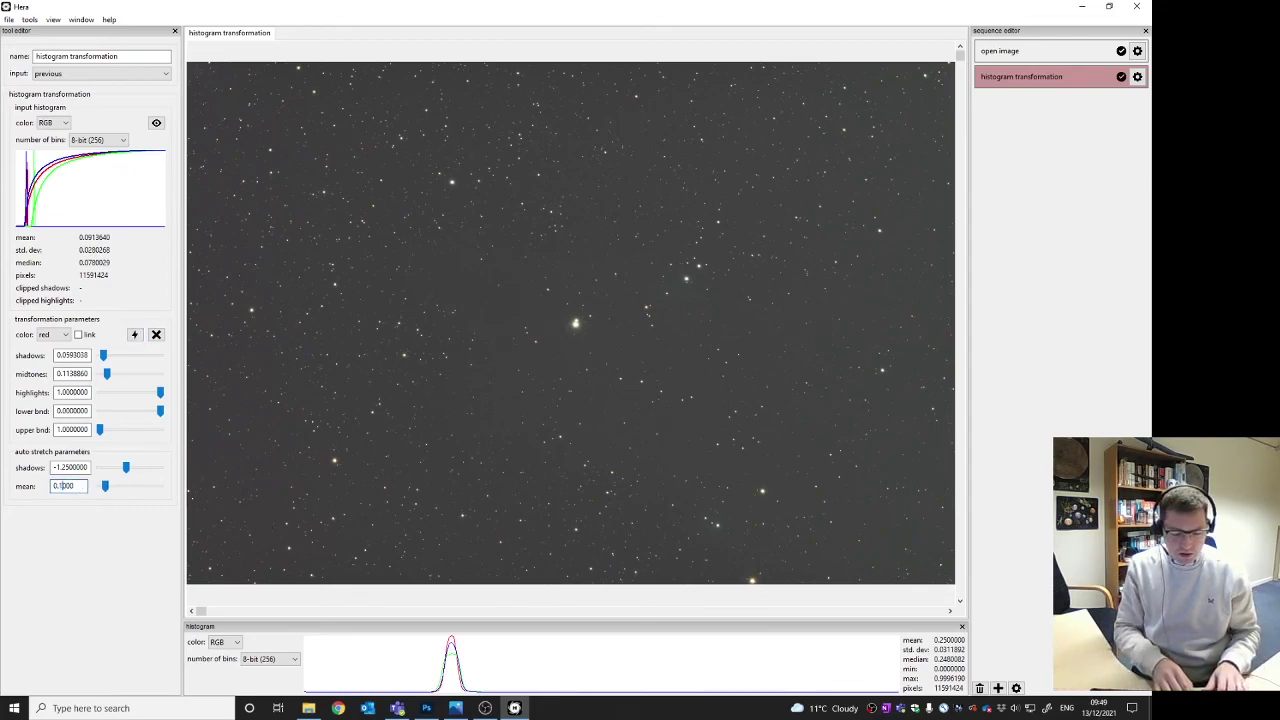
type("75")
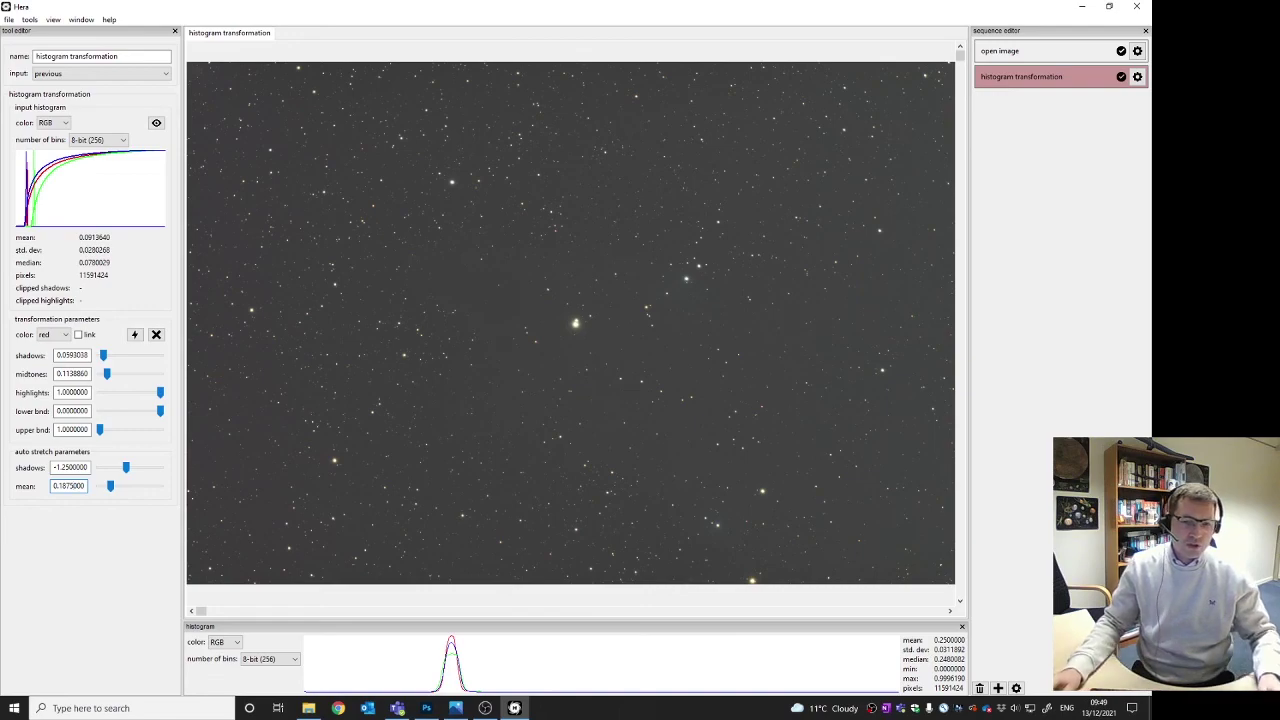
left_click_drag(72, 486, 57, 487)
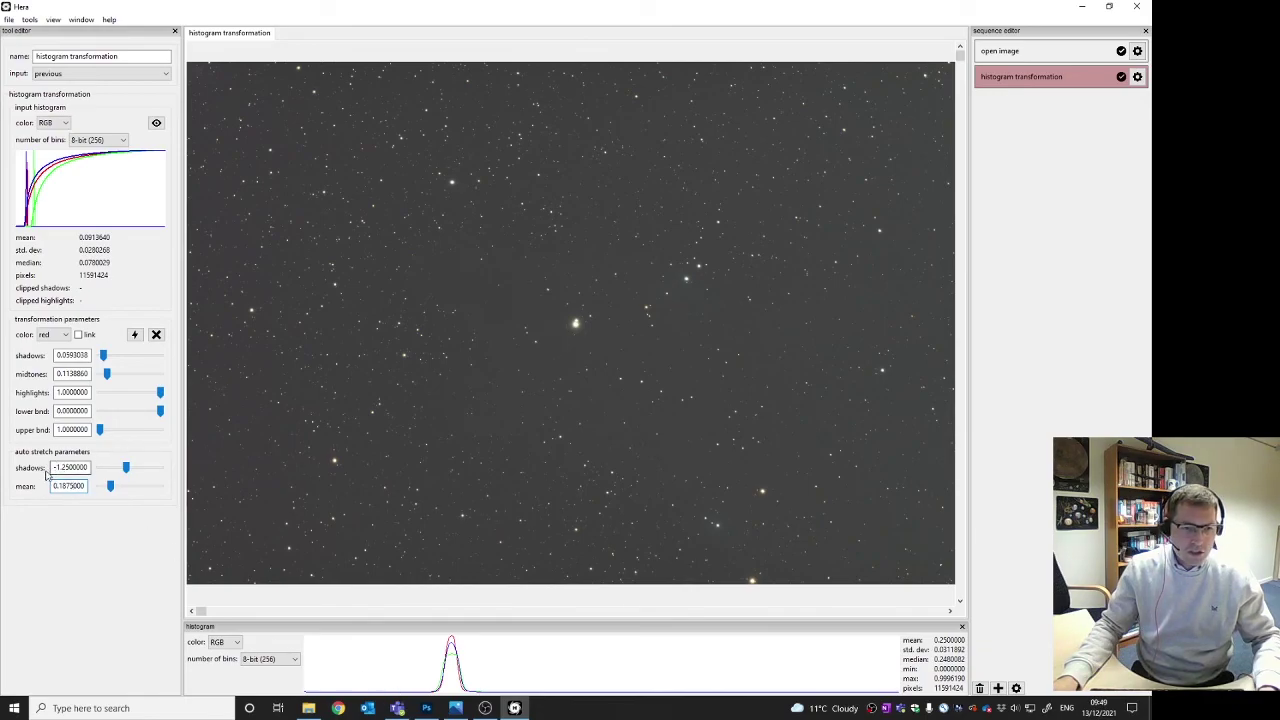
Set the auto stretch shadows to -0.8 and reapply the auto stretch to the histogram transformation
left_click(54, 468)
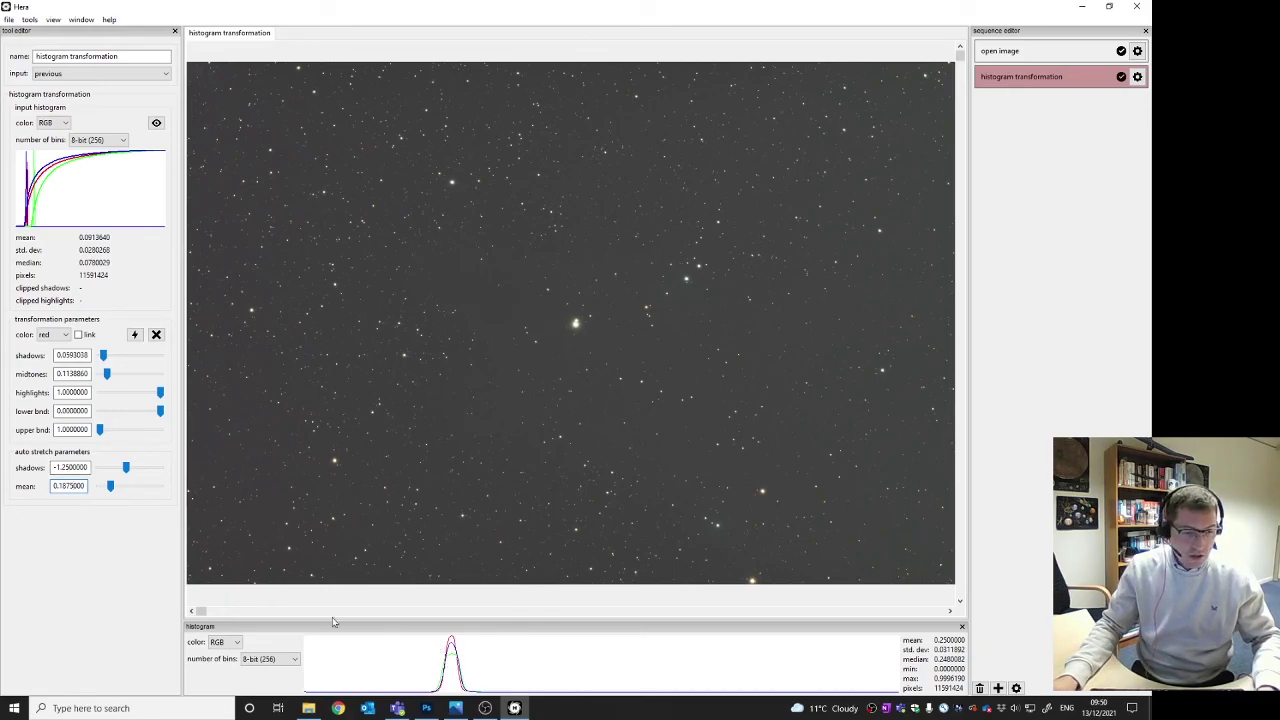
left_click_drag(56, 469, 69, 469)
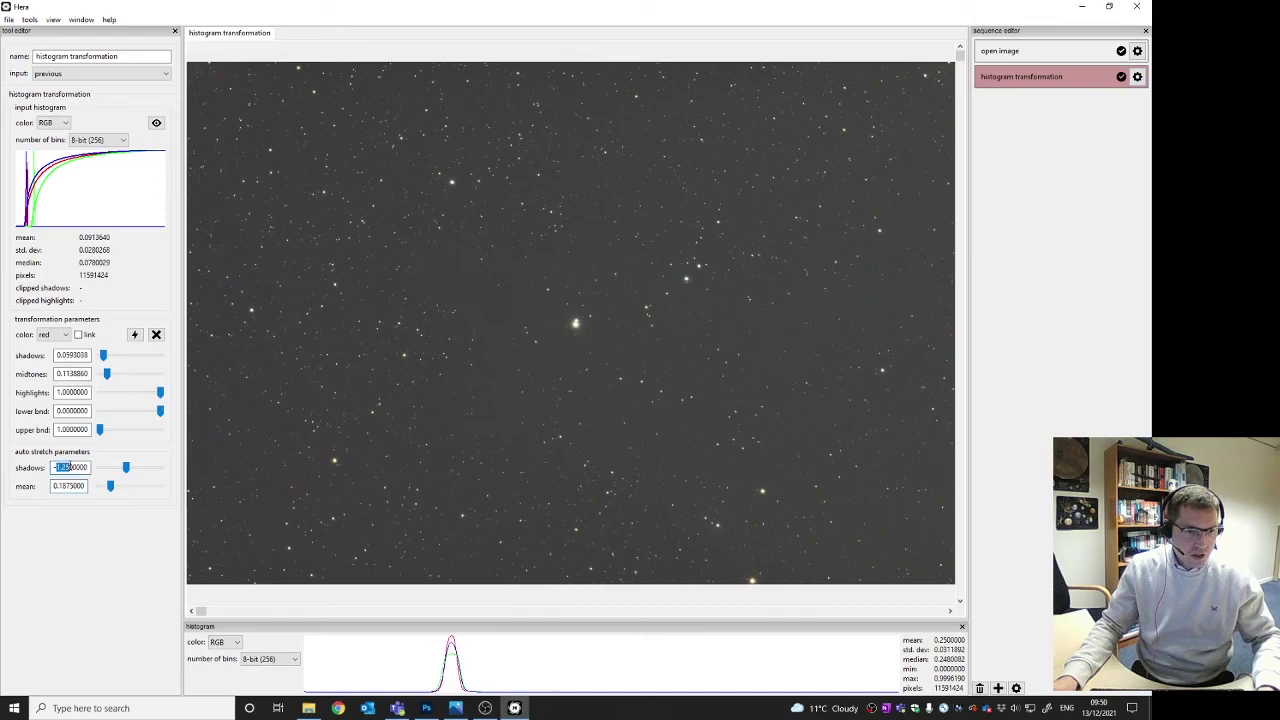
type("0.8")
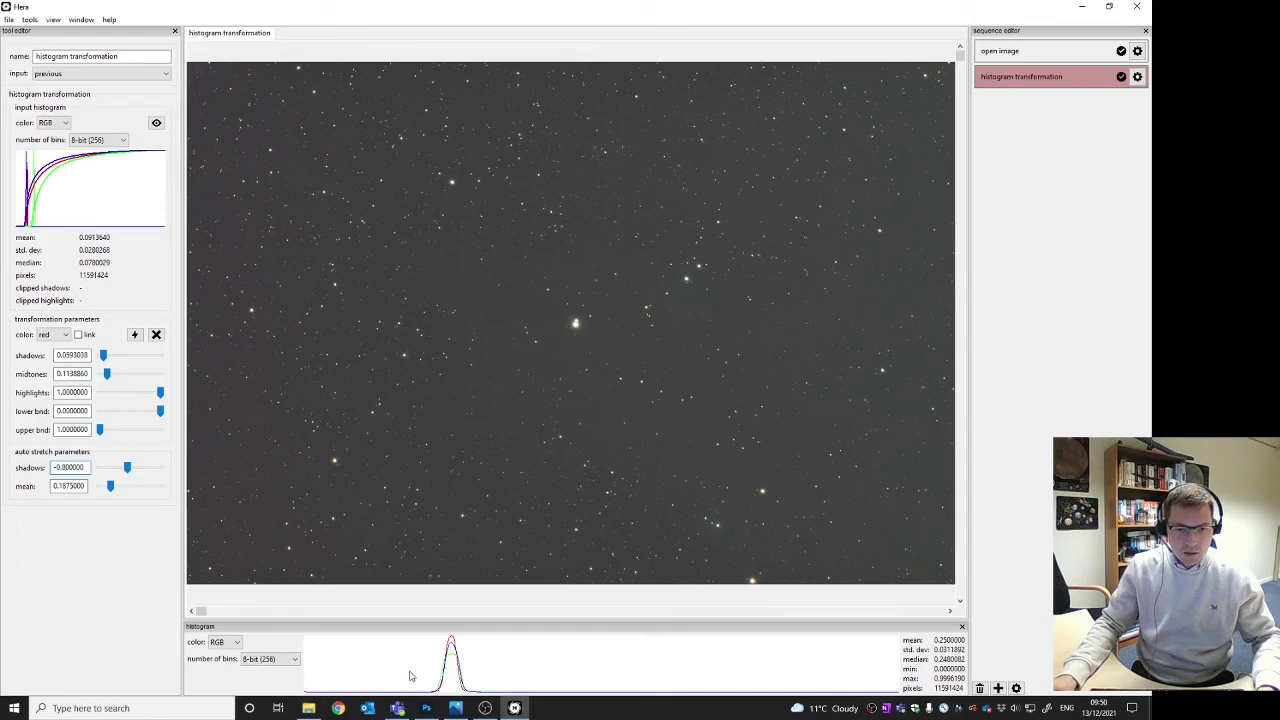
left_click(134, 334)
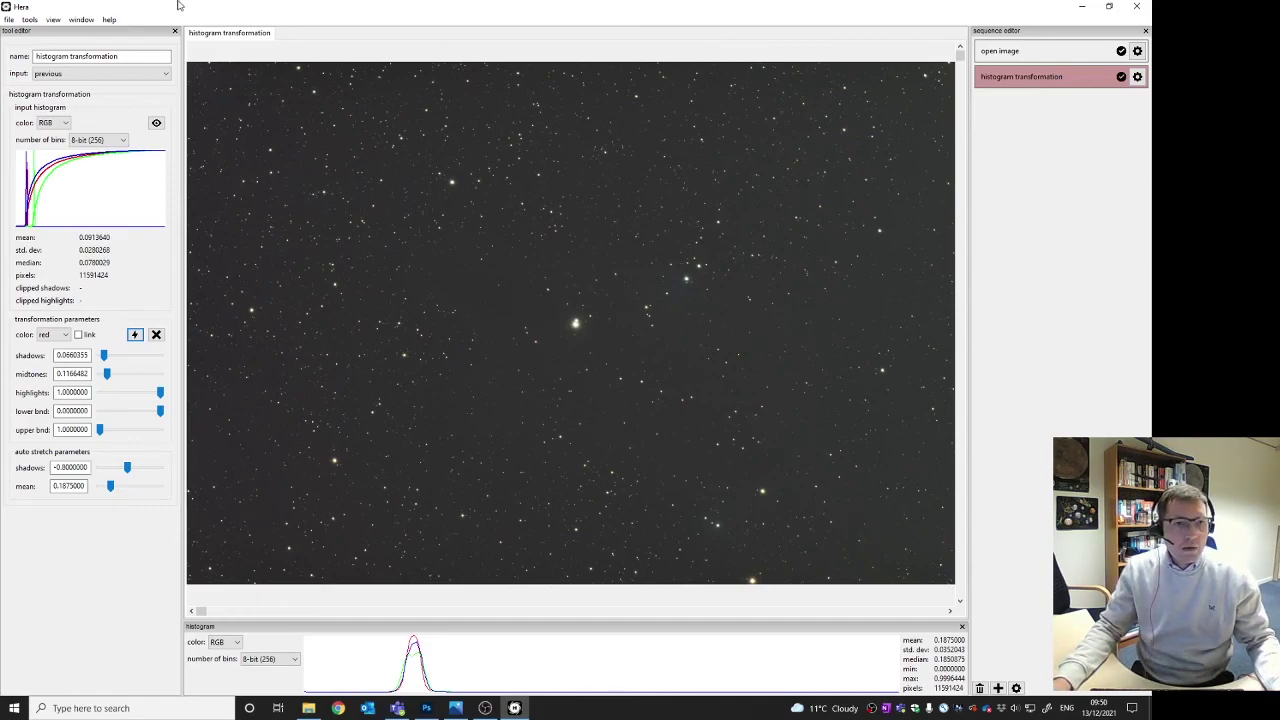
Add a second histogram transformation, auto stretch it with linked channels and default parameters, and run it
left_click(29, 19)
mouse_move(84, 77)
left_click(155, 74)
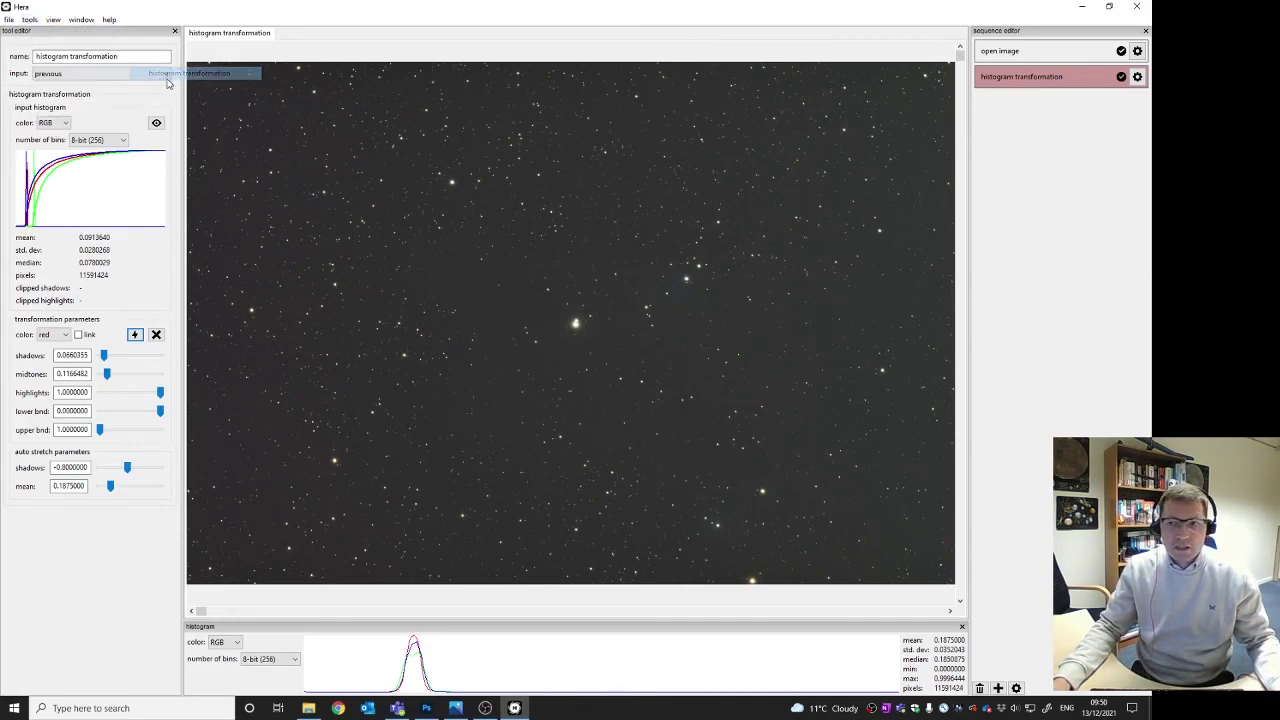
left_click(1137, 103)
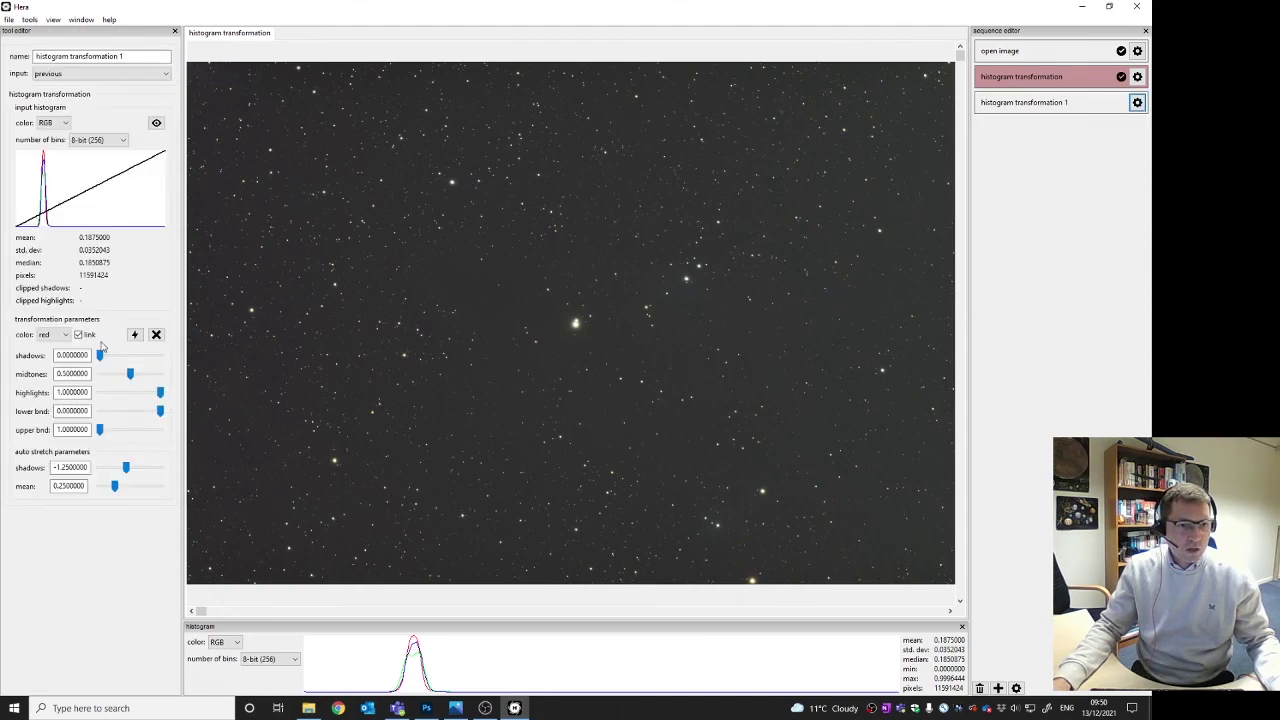
left_click(134, 334)
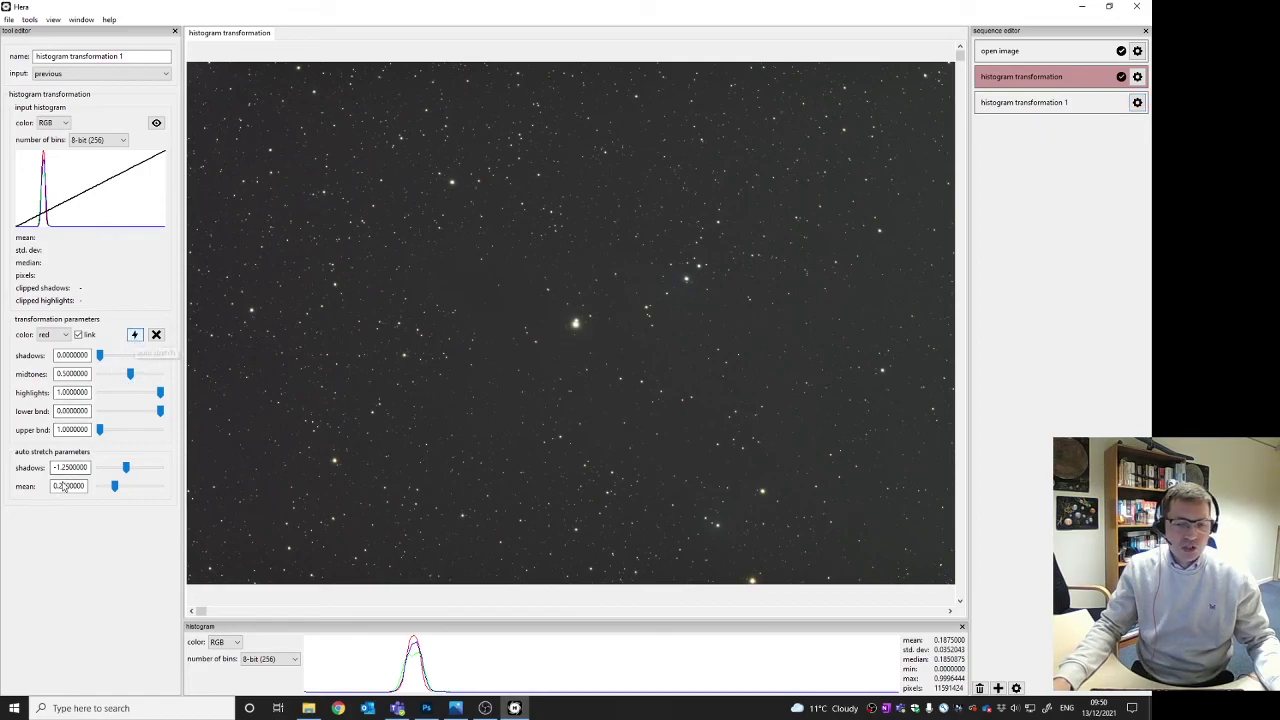
left_click(1016, 104)
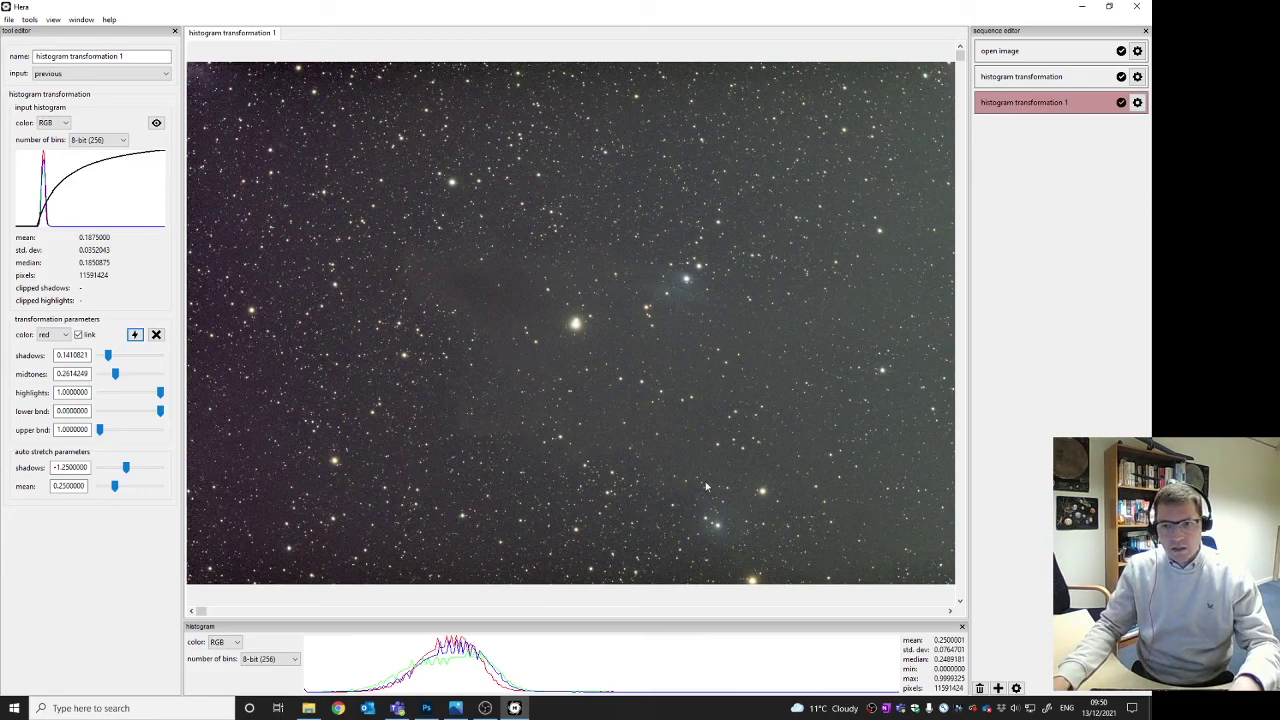
Duplicate the second histogram transformation as a third one, auto stretch it with linked channels and default parameters, and run it
left_click_drag(1030, 108, 1012, 289)
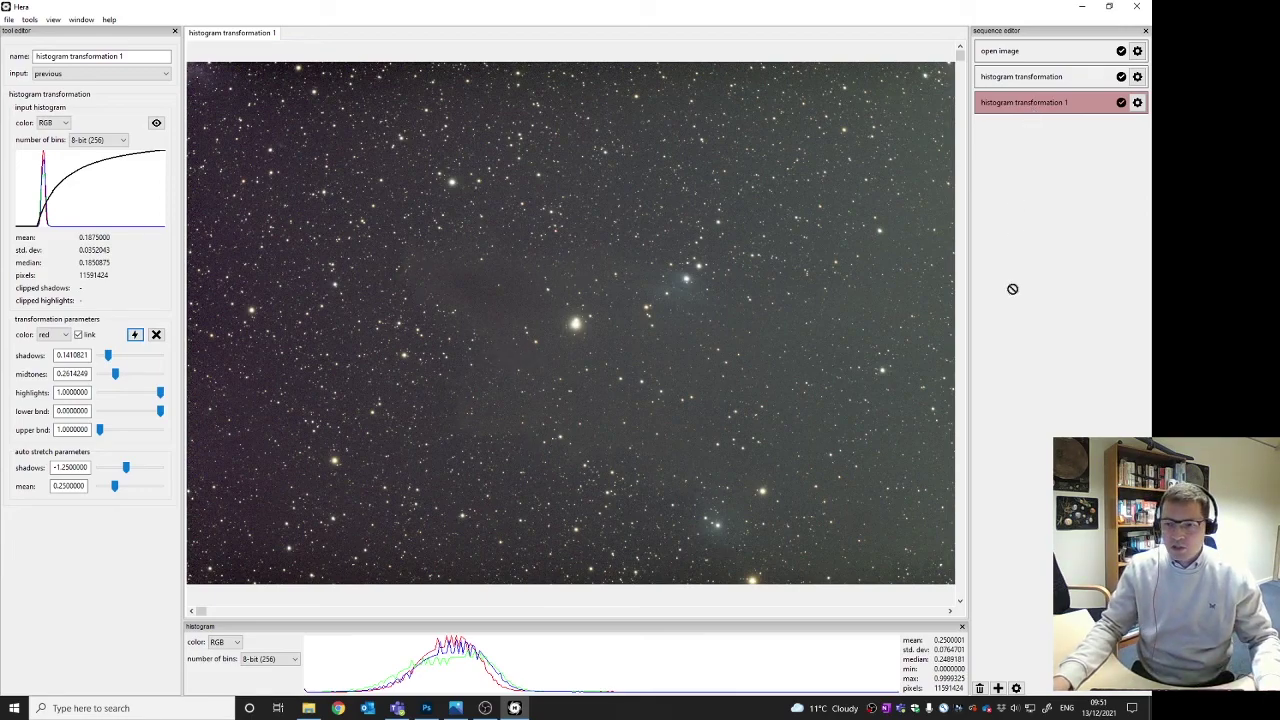
left_click(998, 688)
left_click(1137, 128)
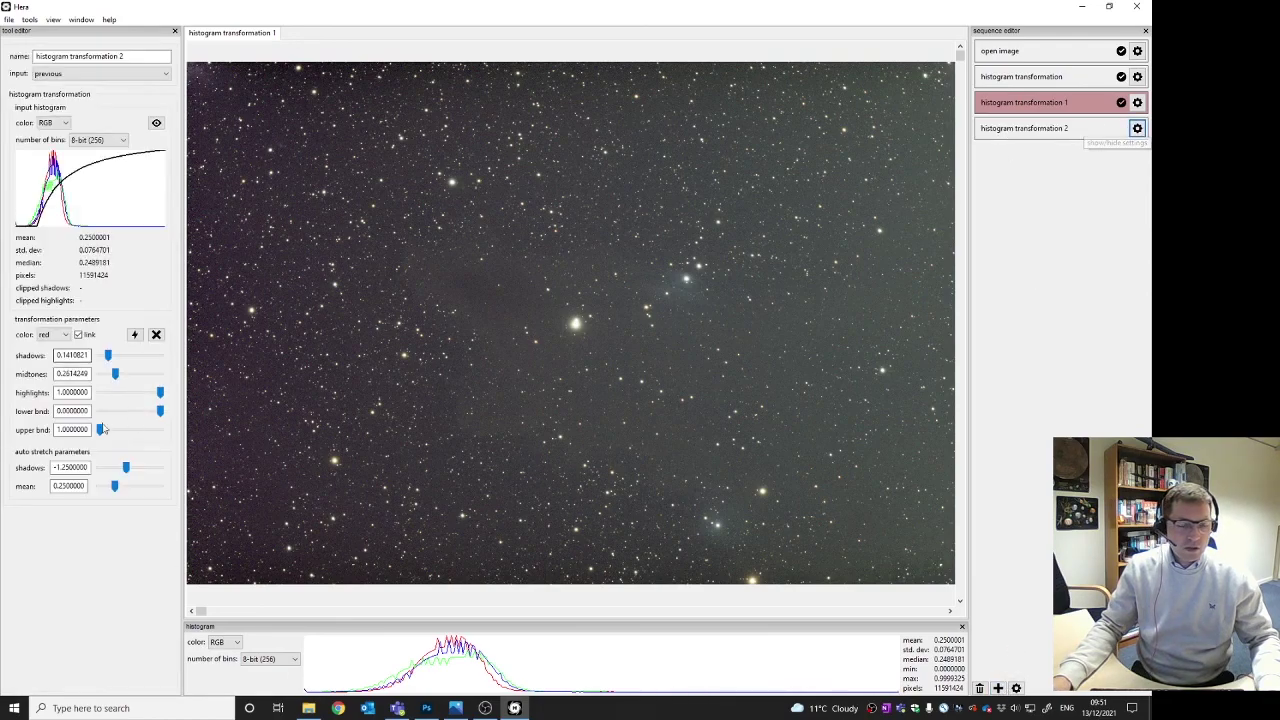
left_click(134, 334)
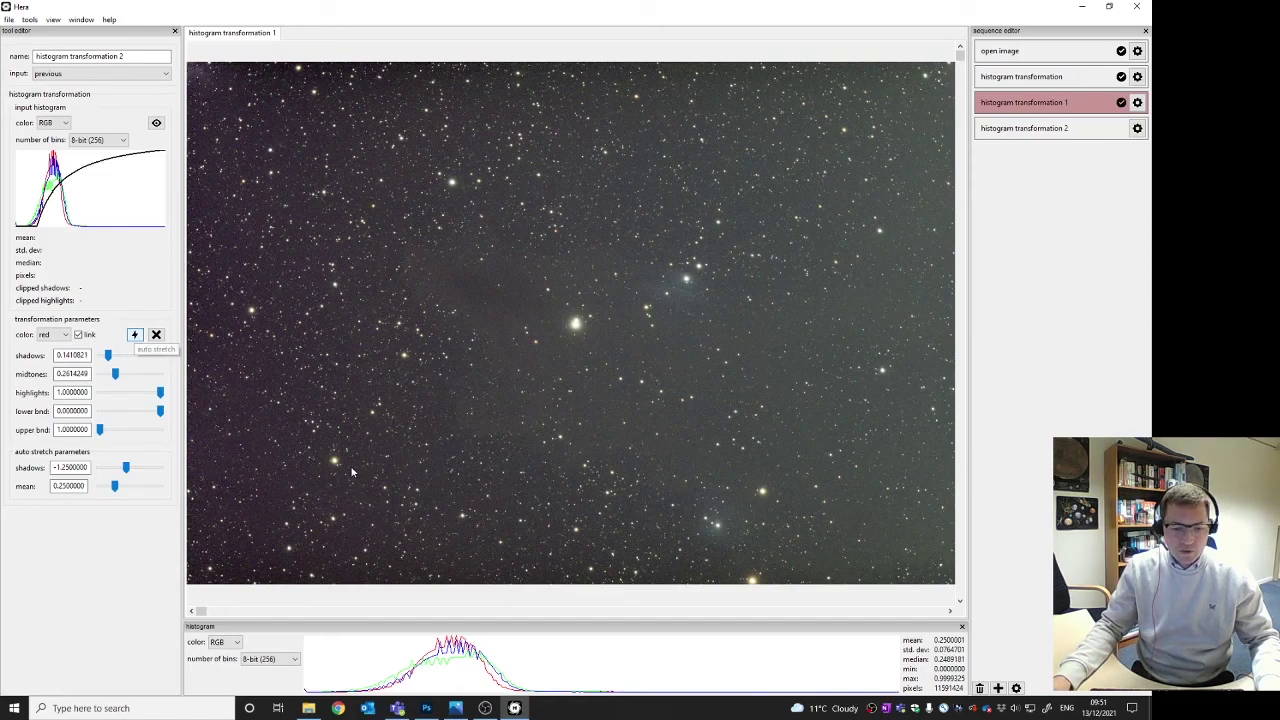
left_click(1033, 135)
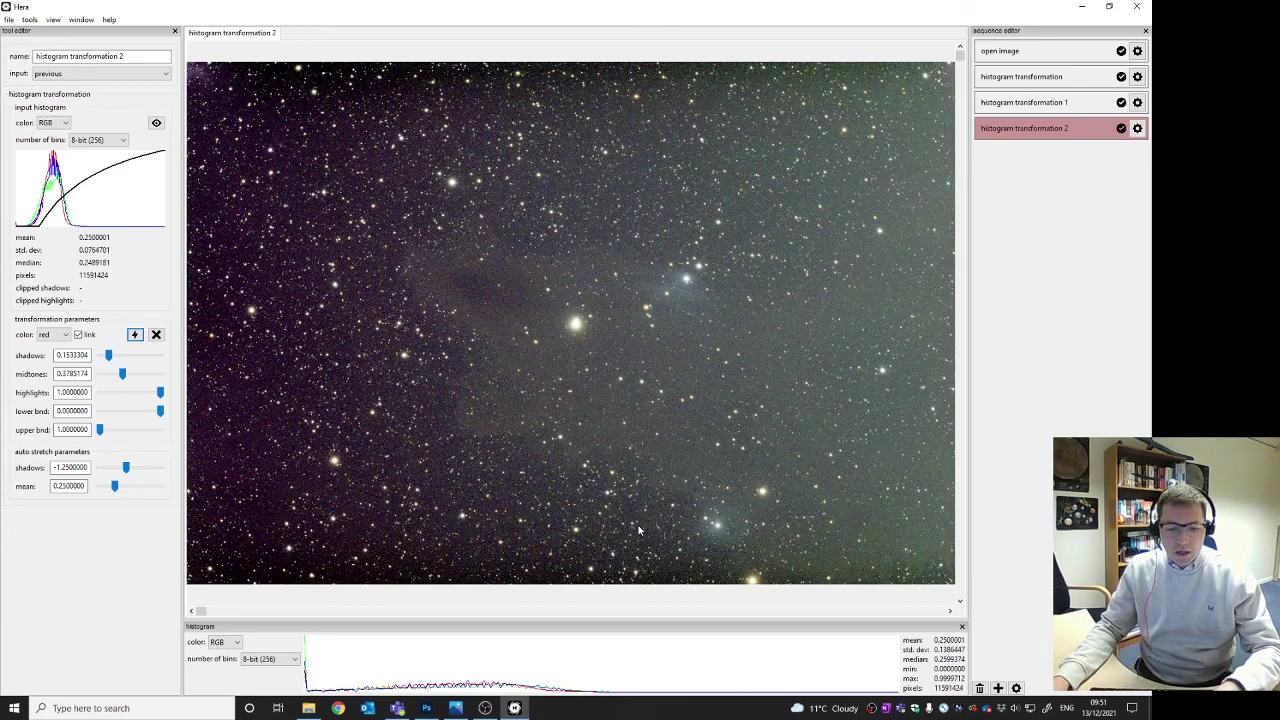
Add a gradient removal tool to the end of the sequence and show its settings
left_click(29, 19)
mouse_move(43, 38)
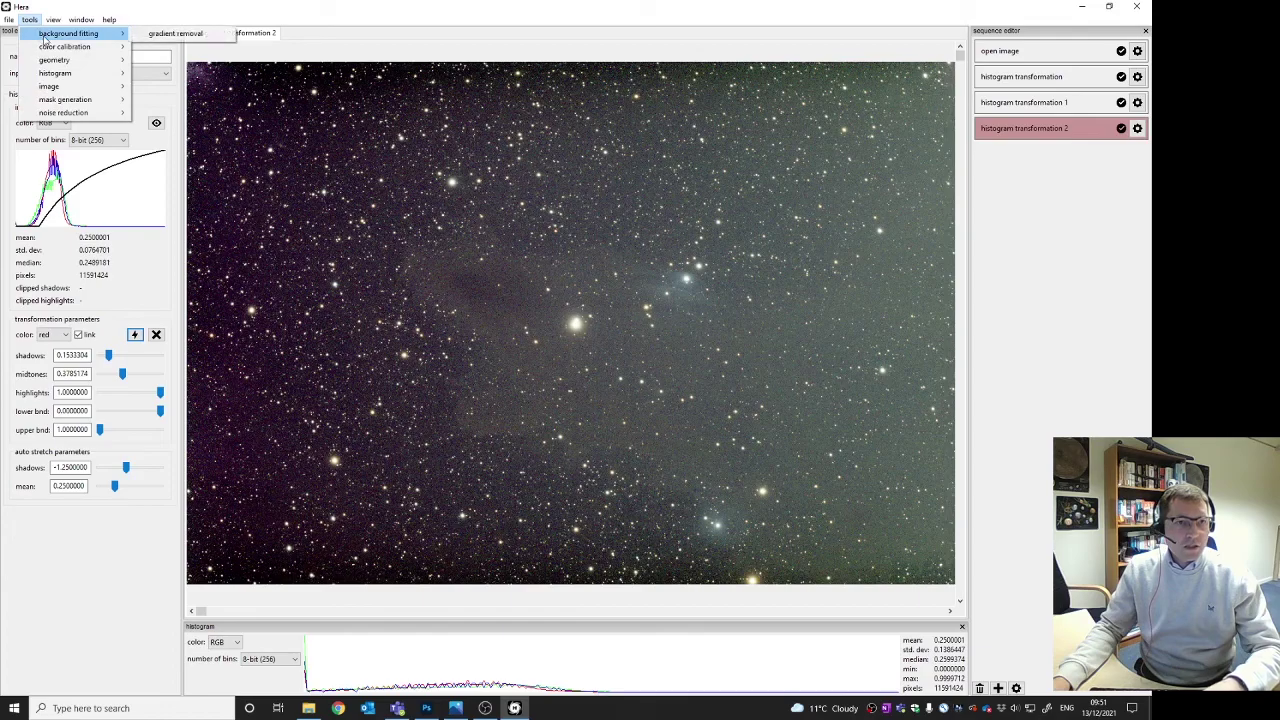
left_click(171, 35)
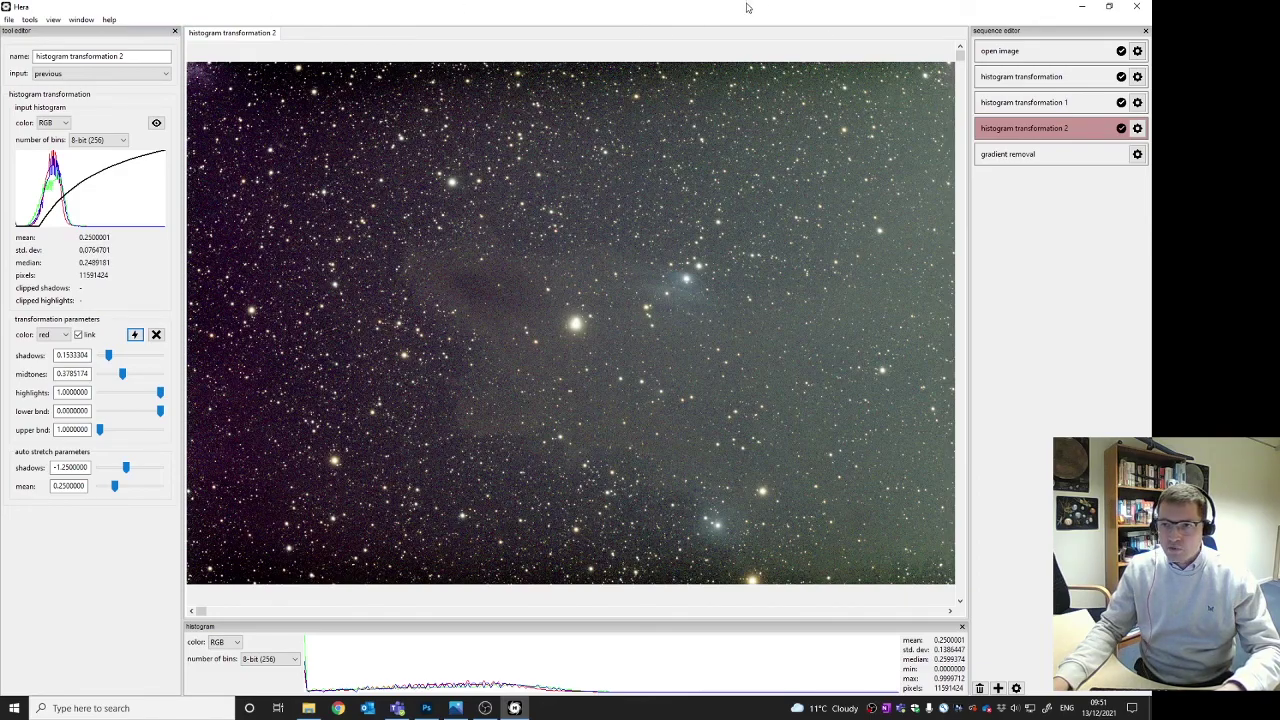
left_click(1137, 155)
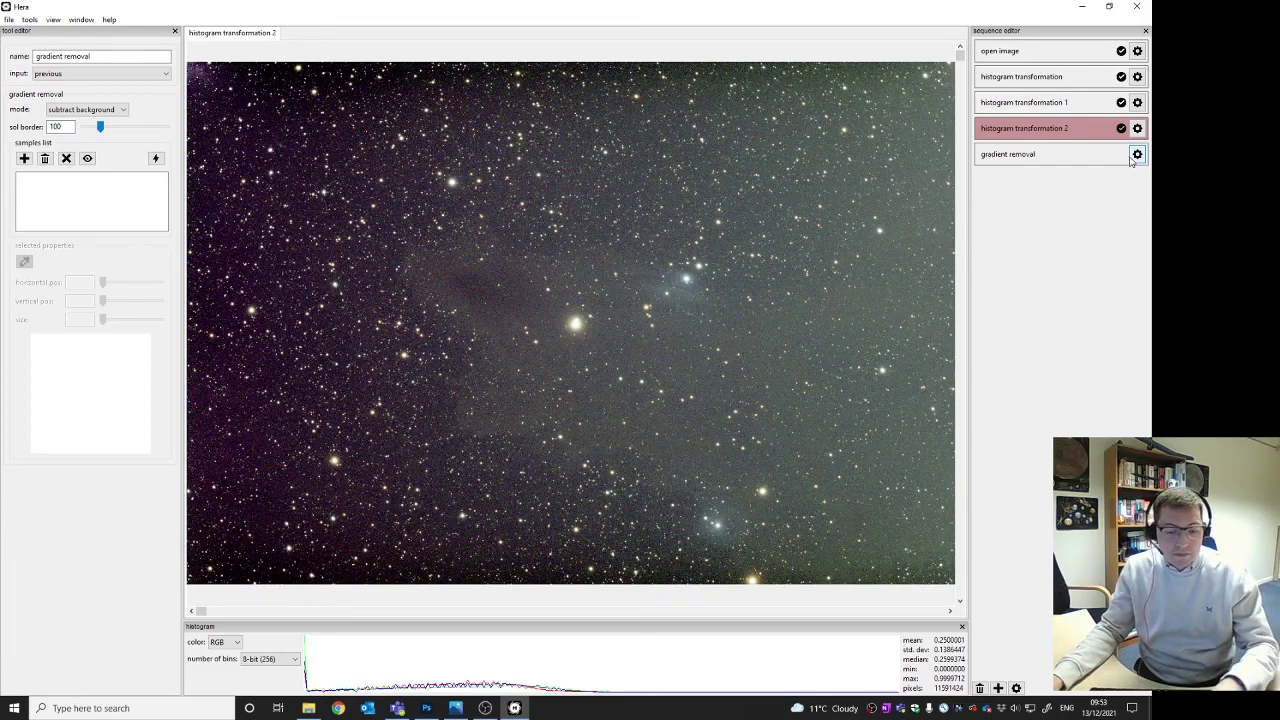
left_click(1136, 155)
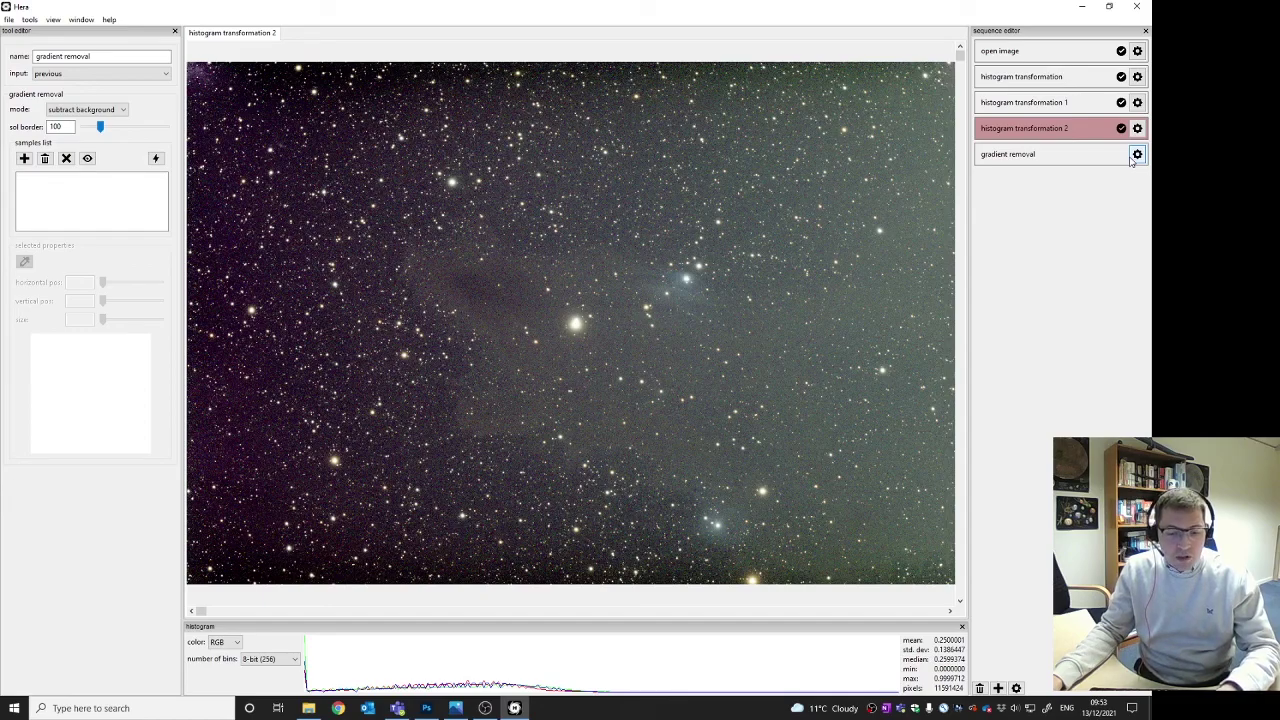
Place a gradient removal sample near the image's upper-left corner at about (286, 206) and set its size to 31
left_click(25, 159)
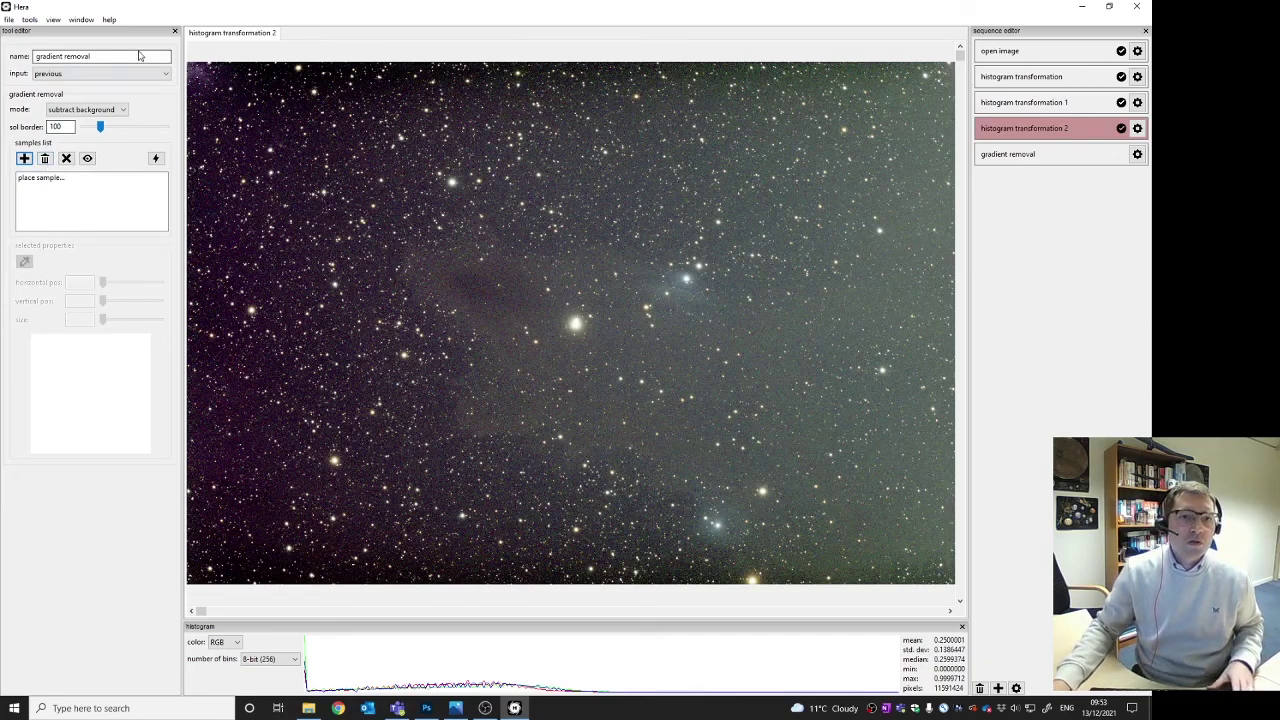
left_click(240, 103)
left_click(240, 103)
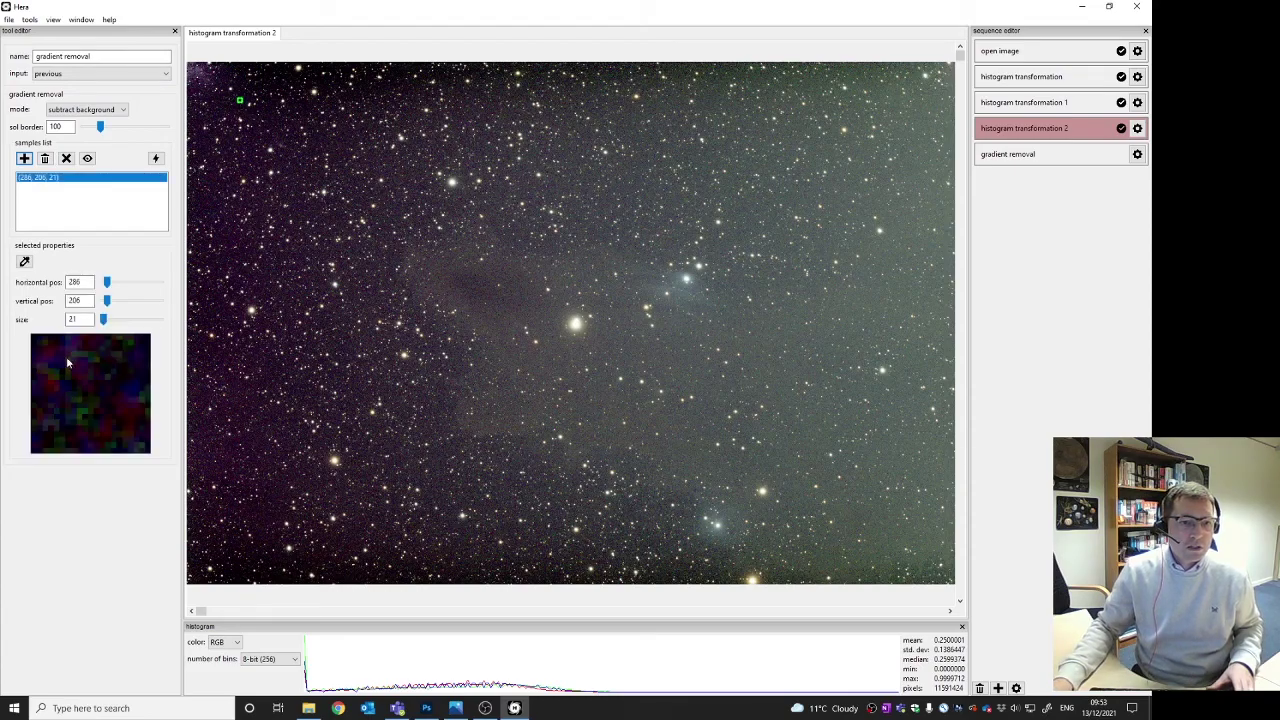
double_click(74, 319)
type("31")
key("Return")
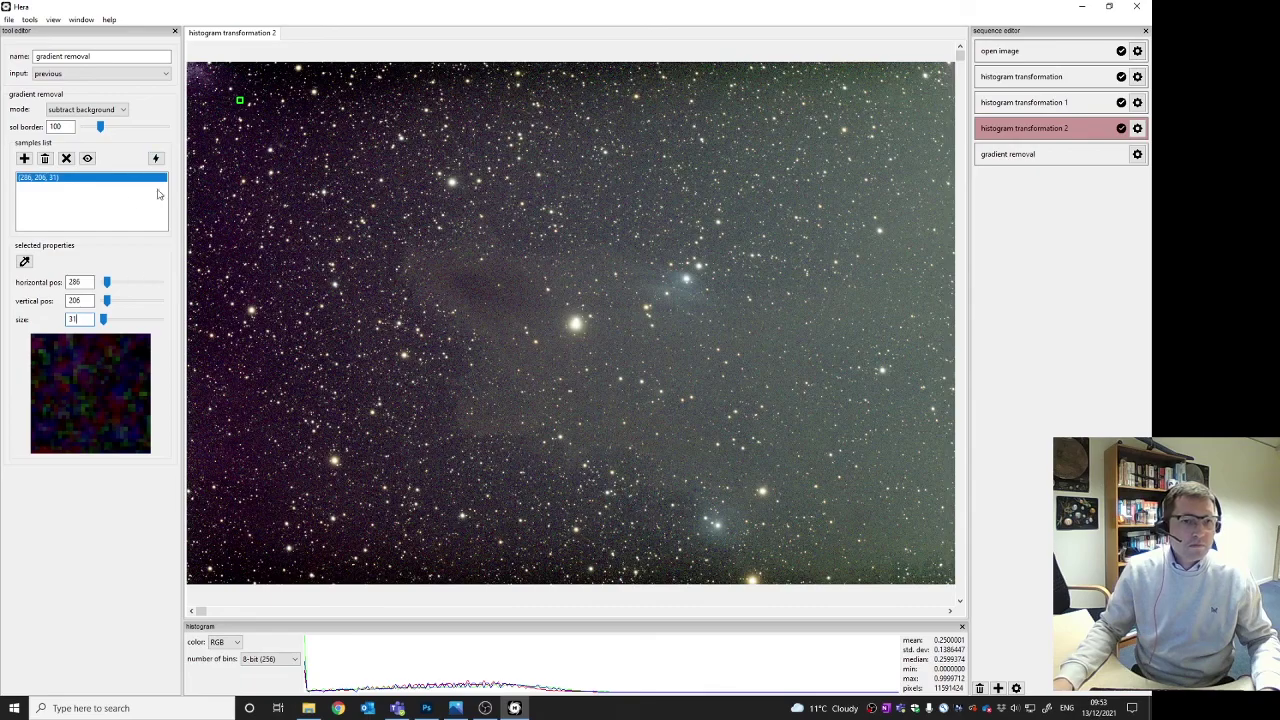
Place a second background sample in the lower-left part of the image at about (412, 2043) with size 31
left_click(24, 158)
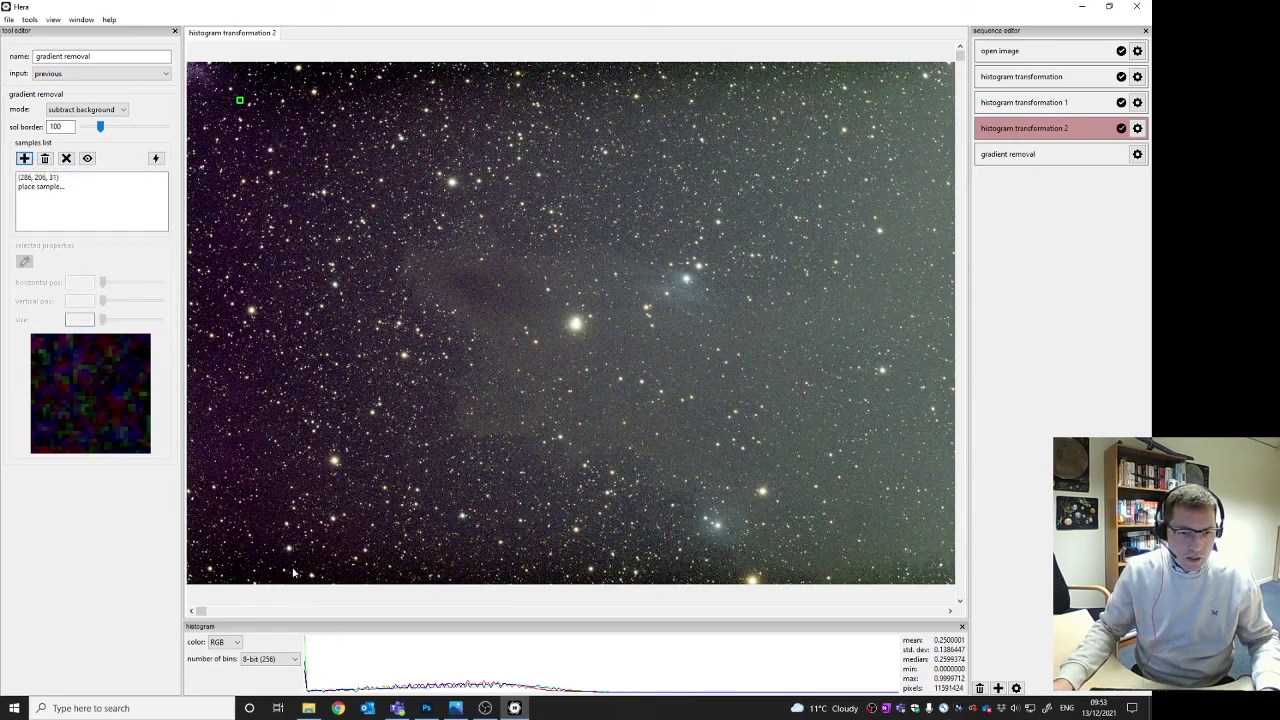
left_click(263, 441)
left_click_drag(82, 319, 49, 322)
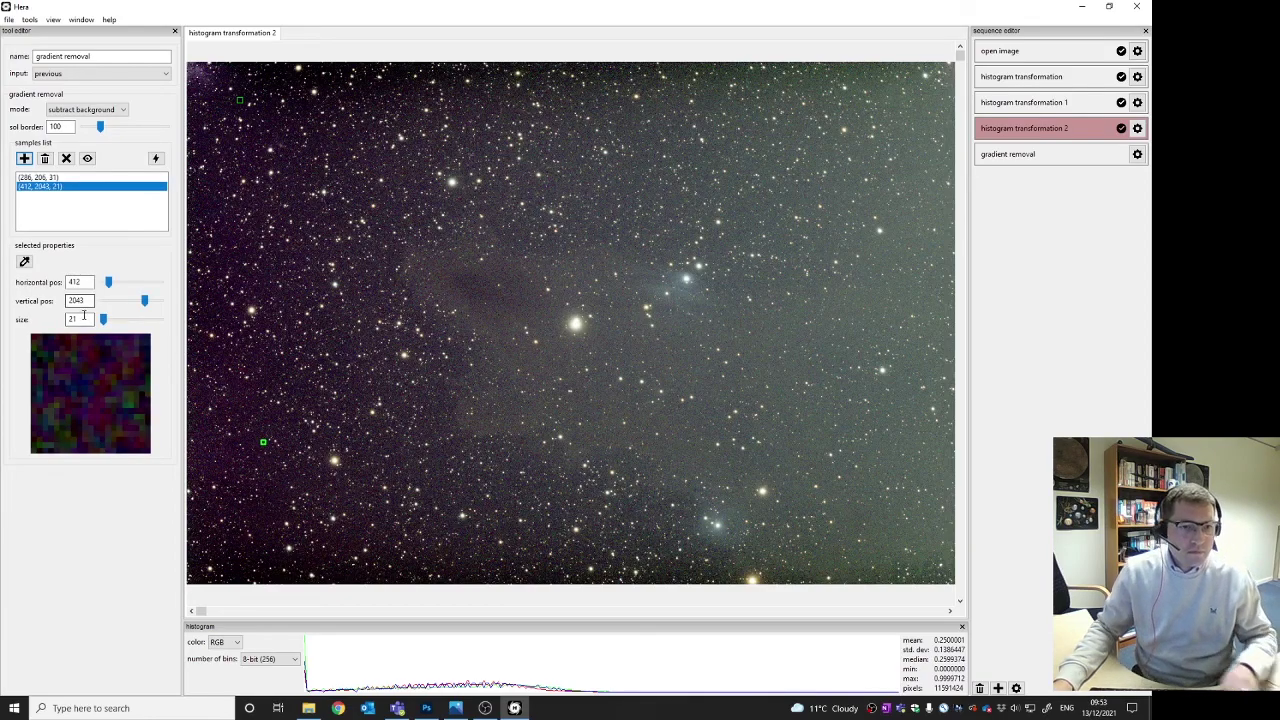
type("31")
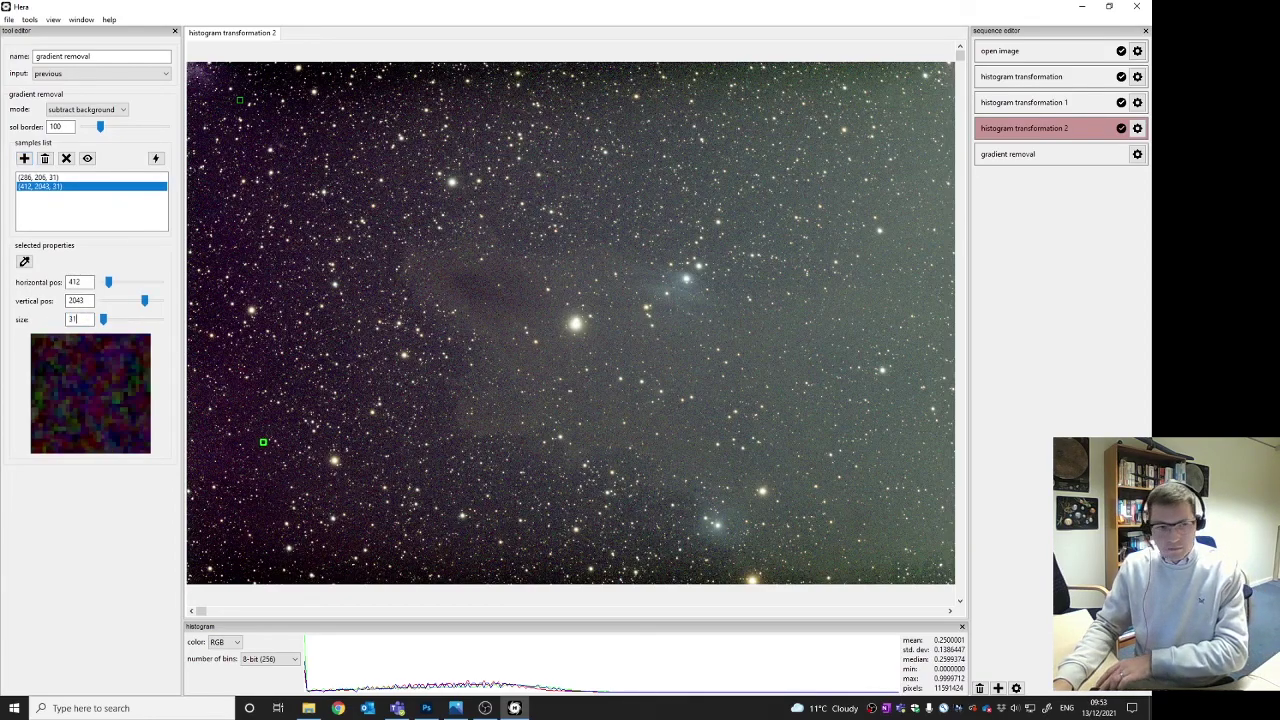
Add a third background sample near the image's left edge at about (170, 944) with size 31
left_click(24, 158)
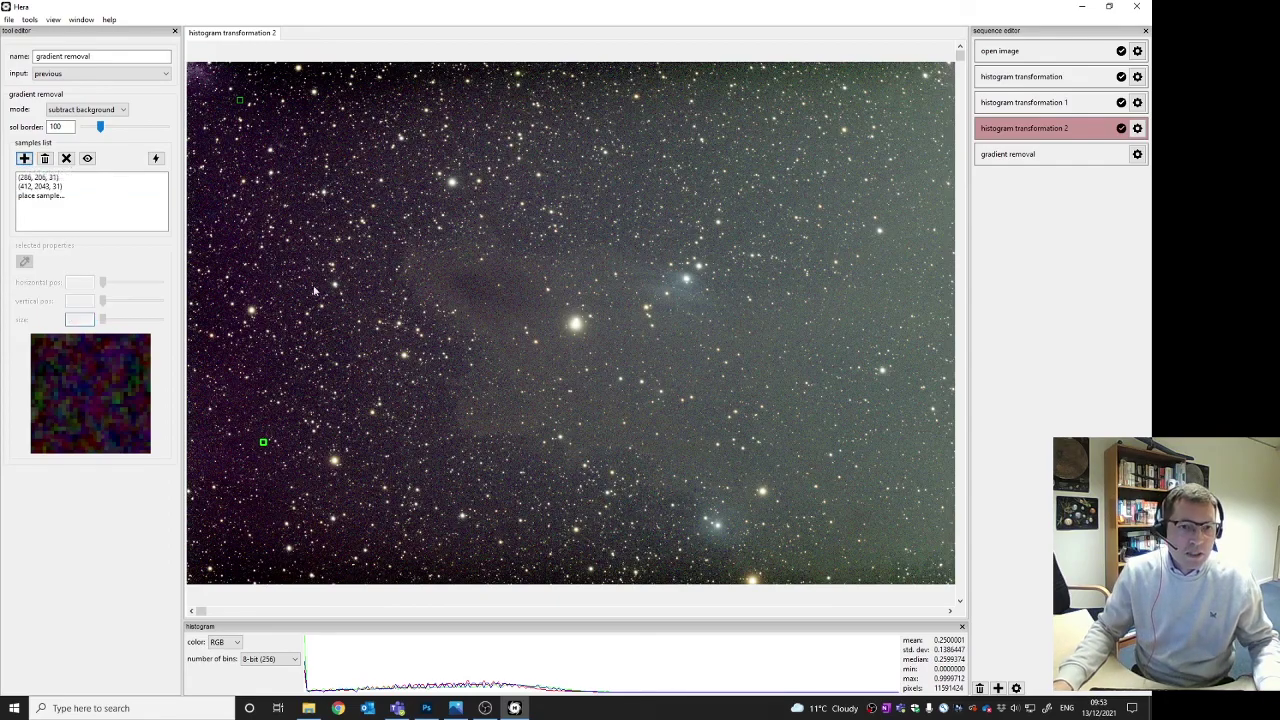
left_click(219, 241)
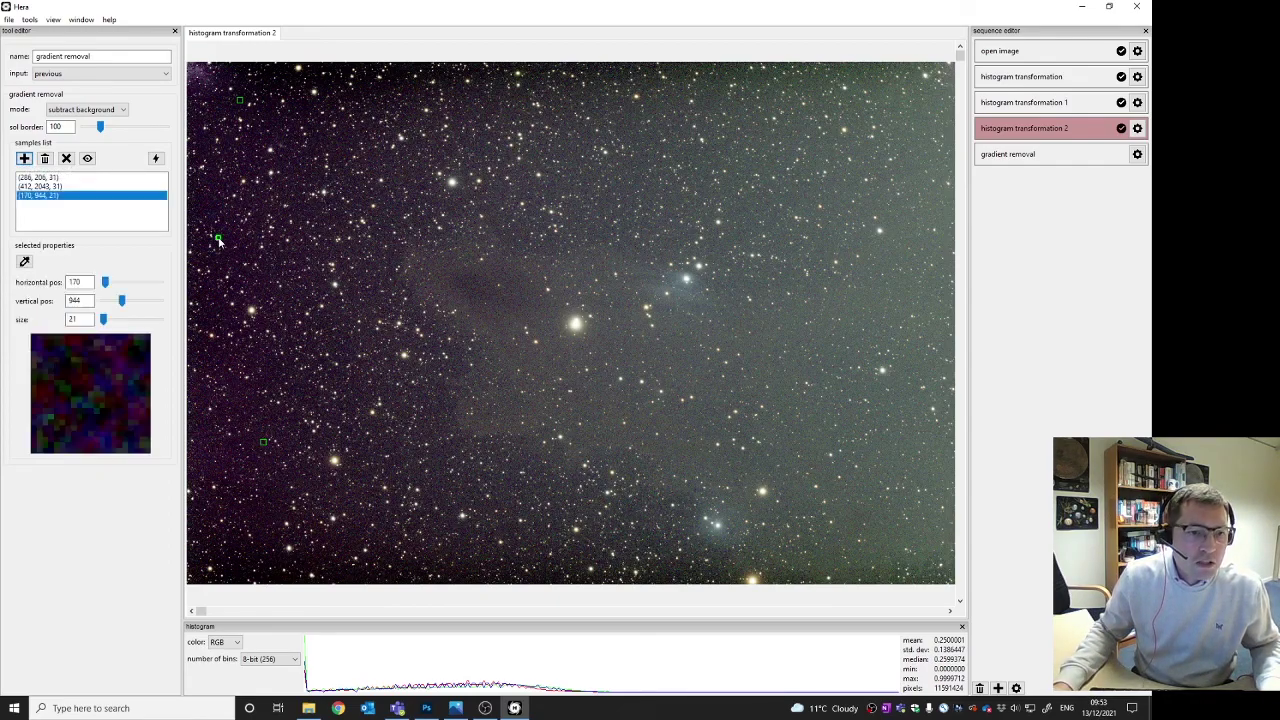
left_click_drag(82, 319, 34, 322)
type("31")
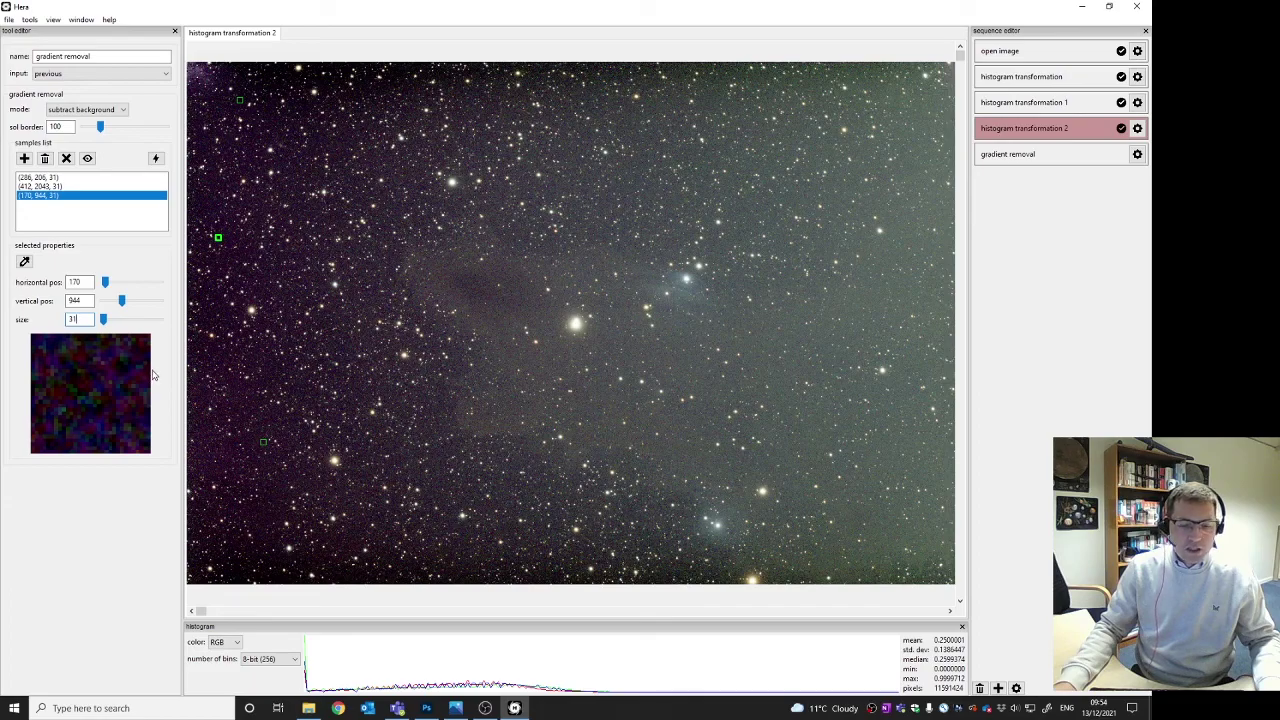
Place a background sample near the image's lower edge at about horizontal position 908, setting its size to 31 and vertical position to 2540
left_click(24, 158)
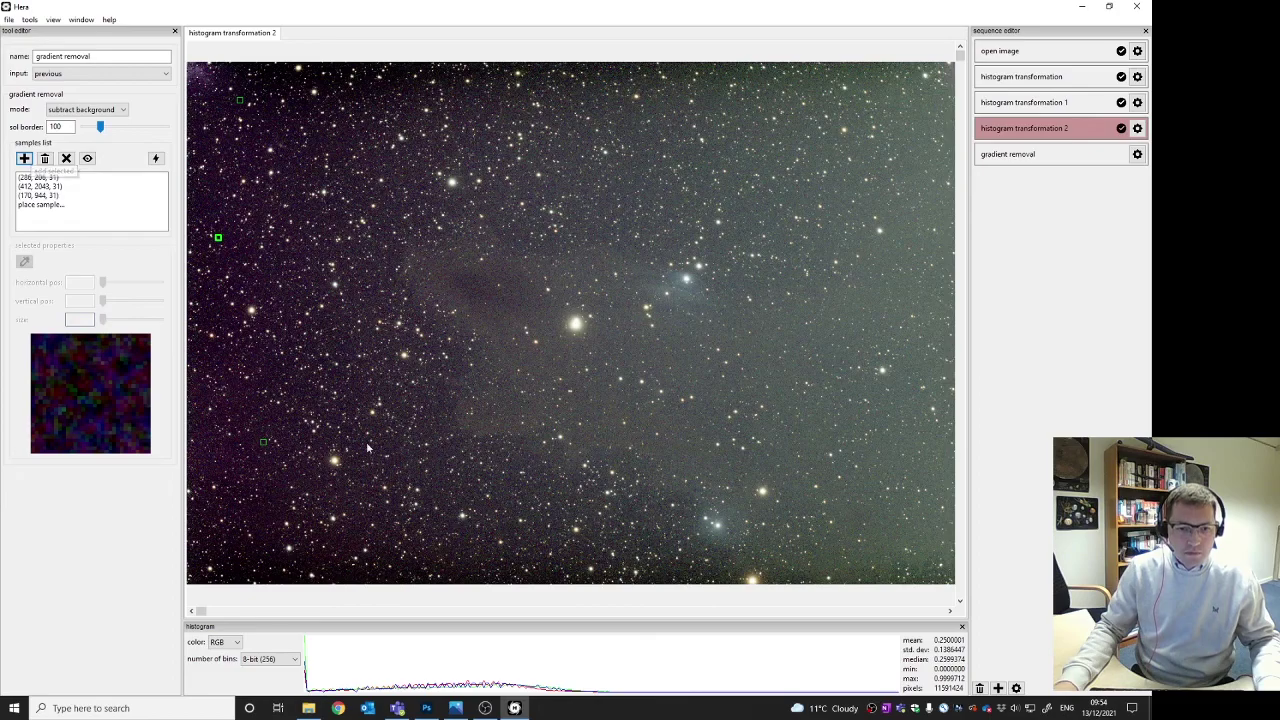
left_click(355, 536)
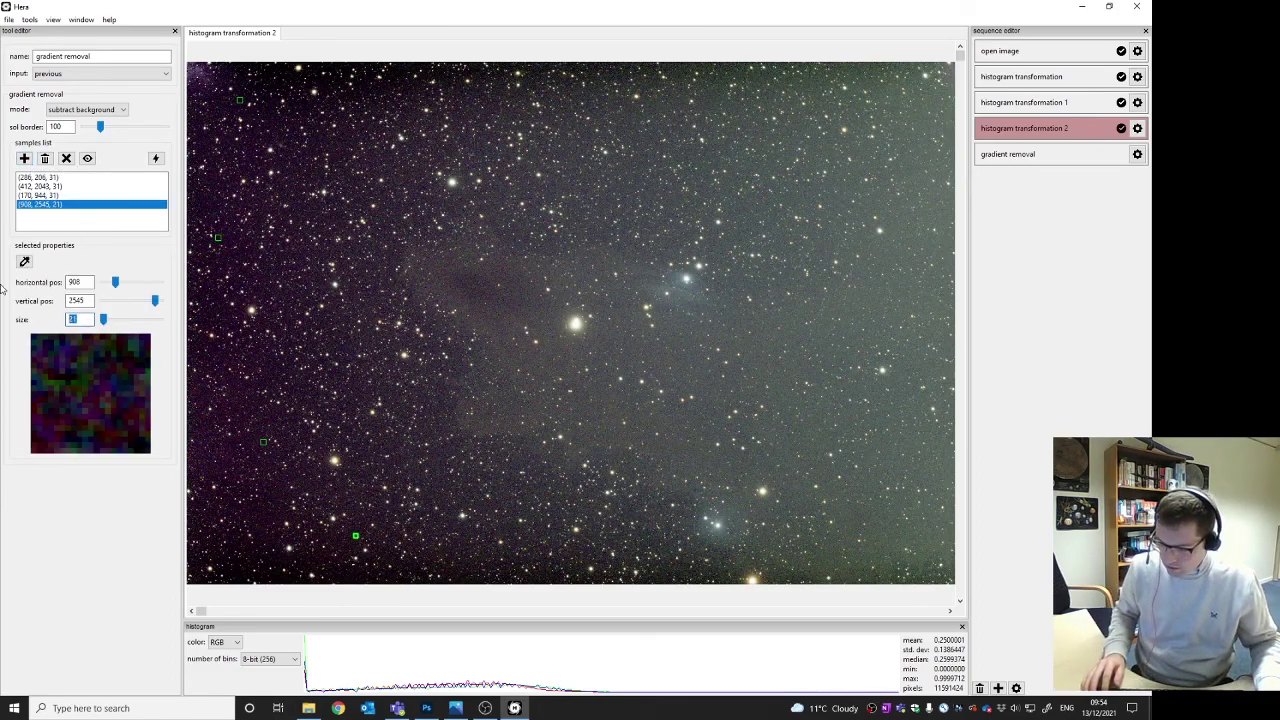
type("31")
left_click(90, 300)
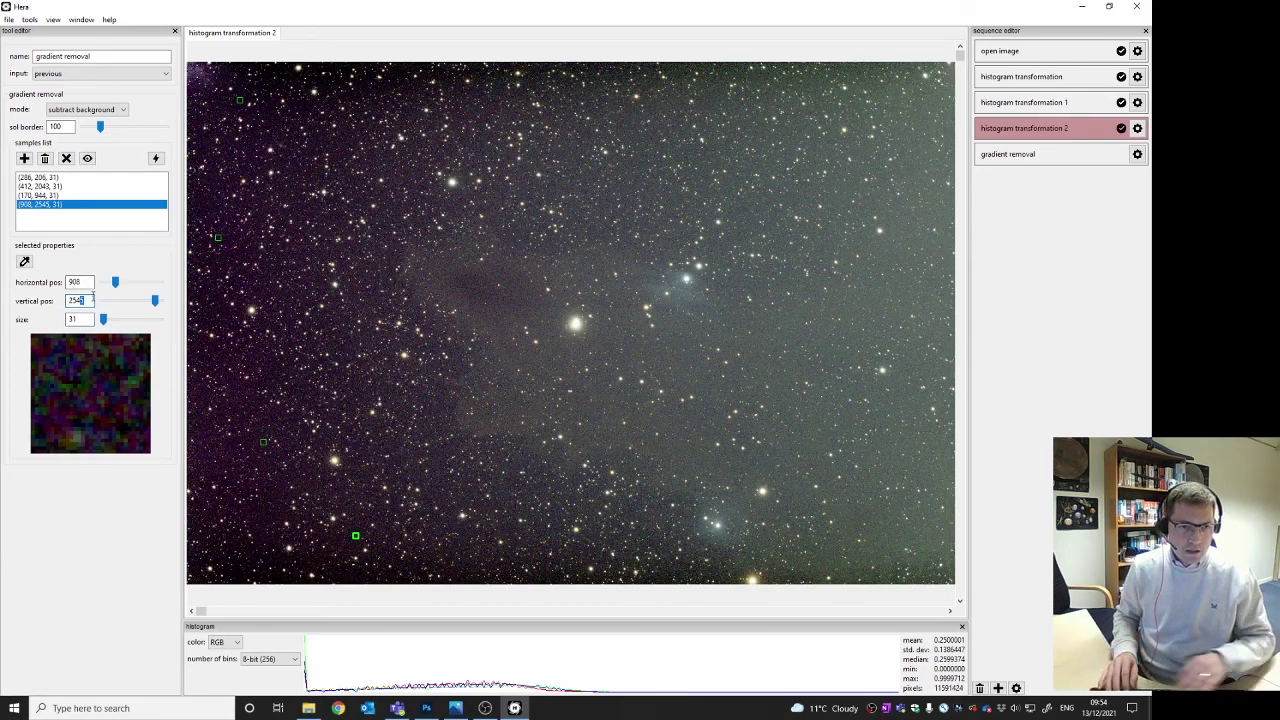
key("BackSpace")
type("0")
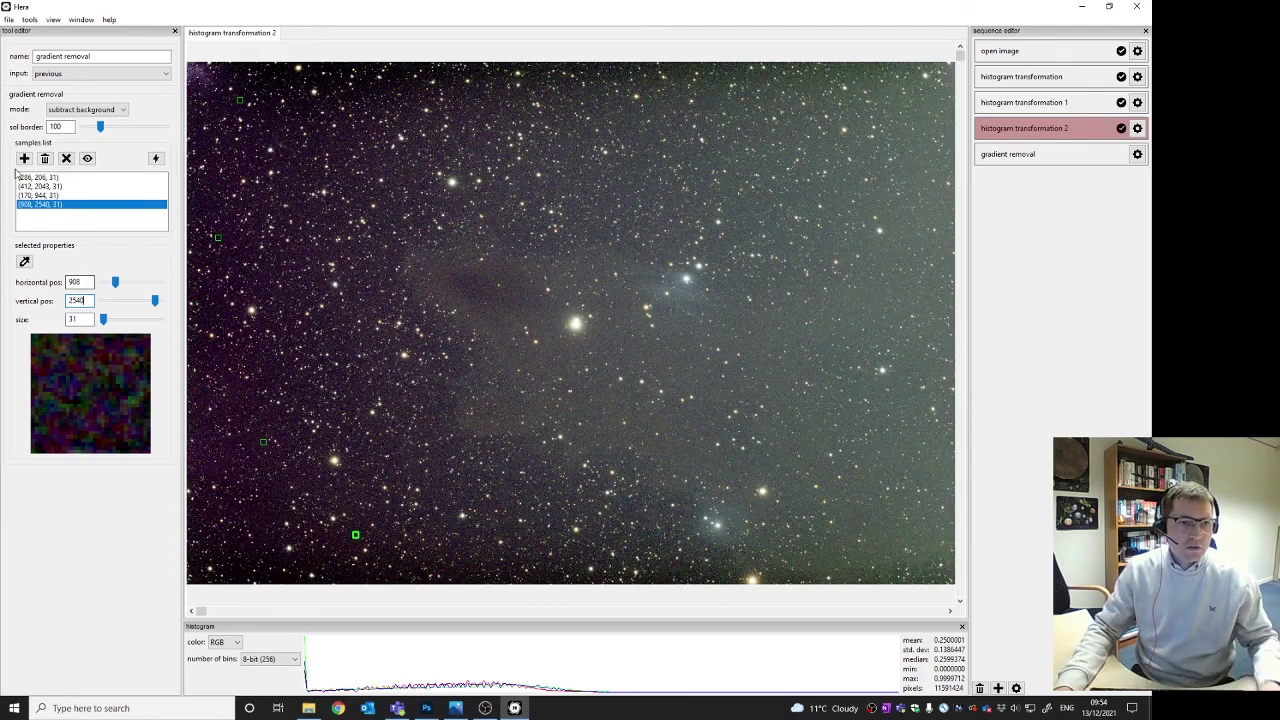
Add a background sample near the image's upper-right corner at about (4002, 212) and set its size to 31
left_click(24, 158)
left_click(931, 102)
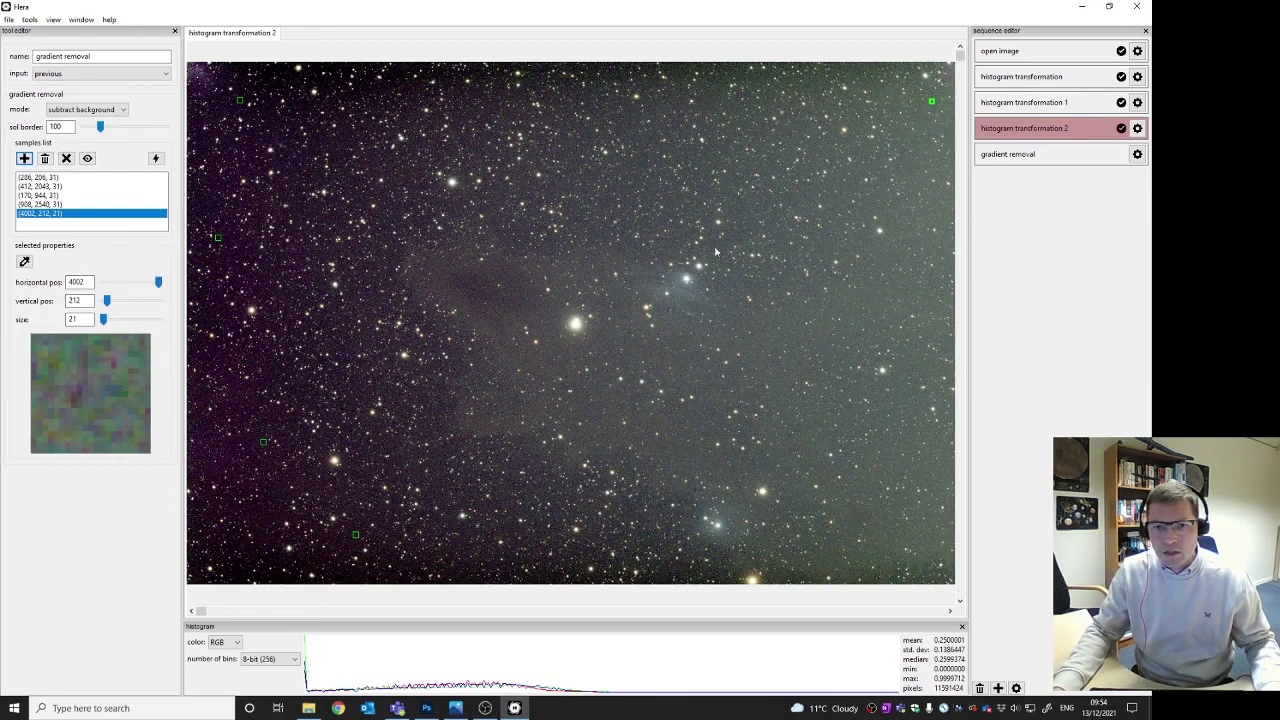
double_click(80, 319)
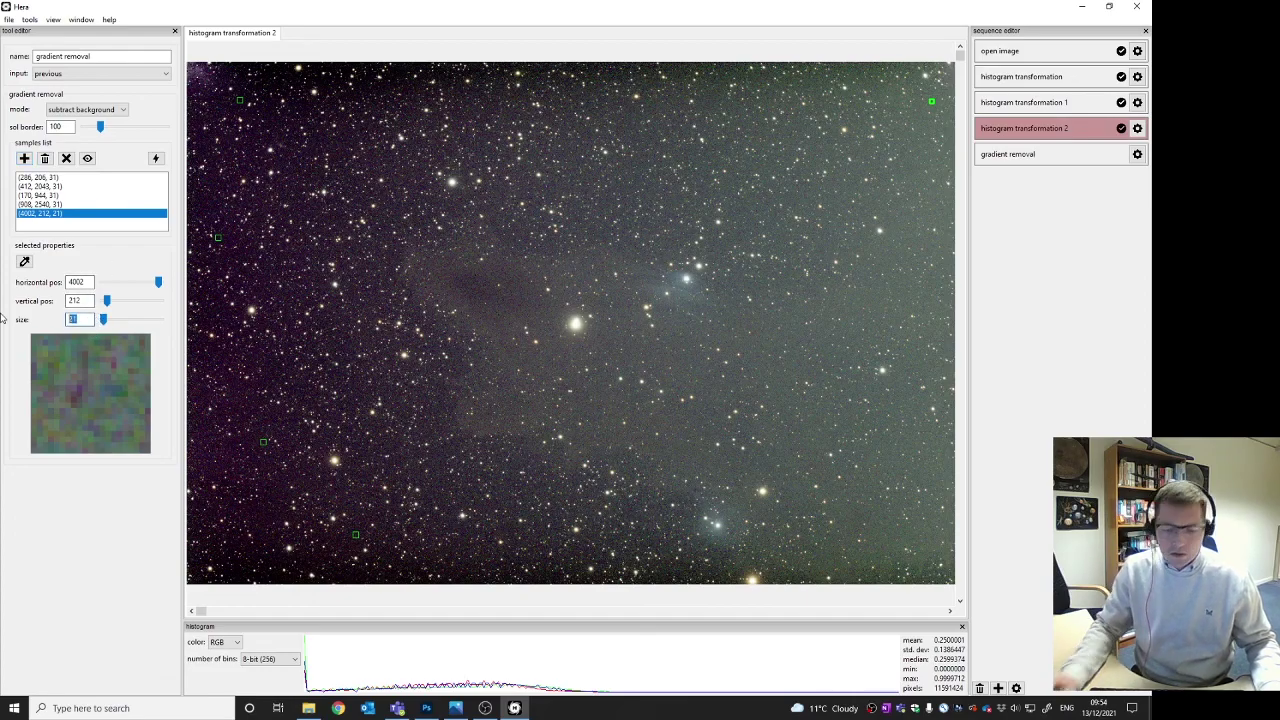
type("31")
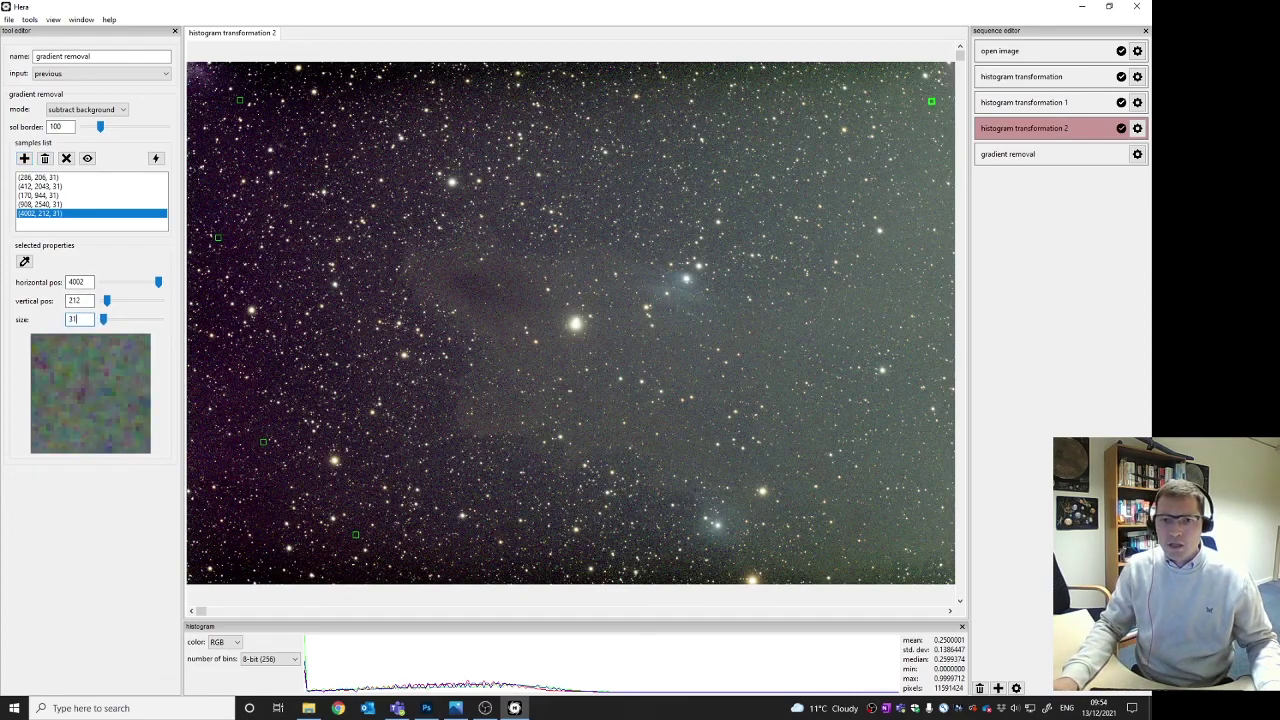
Place a background sample just below the bright star above the dark nebula, at about (1417, 789), with size 31
left_click(24, 159)
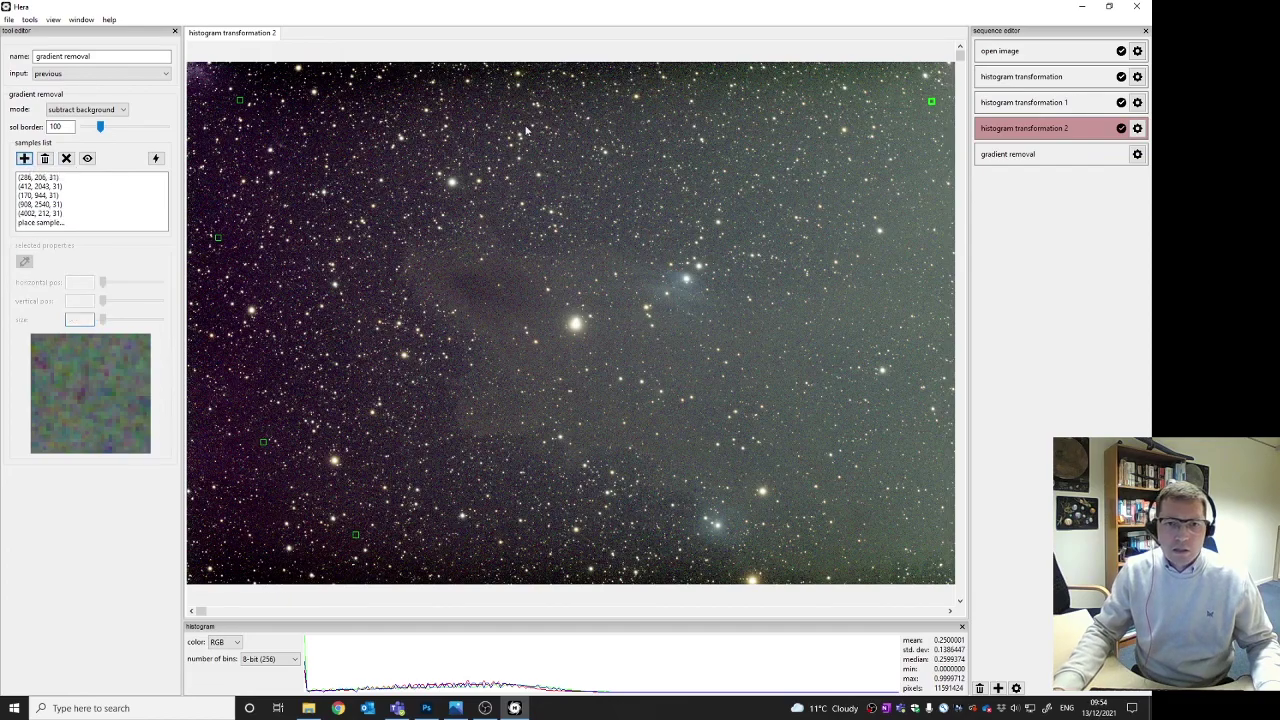
left_click(451, 210)
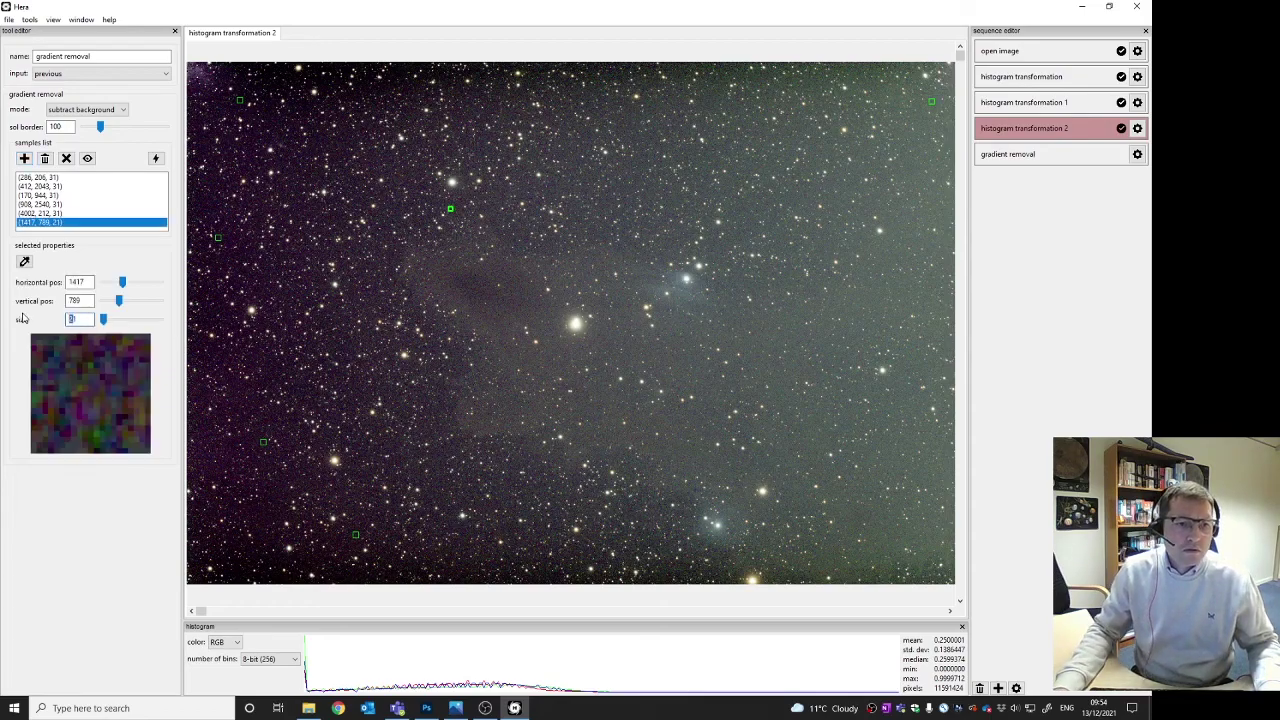
type("3")
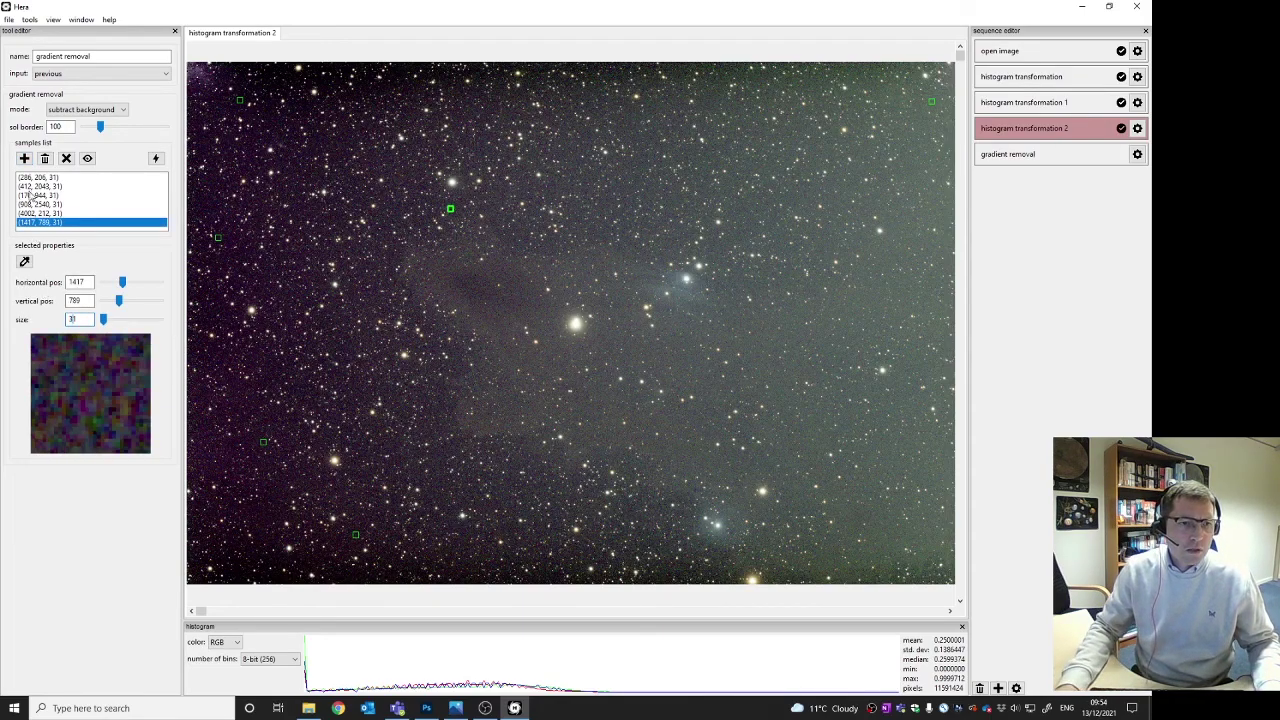
Add a background sample in the upper middle of the image at about vertical position 534, with size 31 and horizontal position 2370
left_click(24, 158)
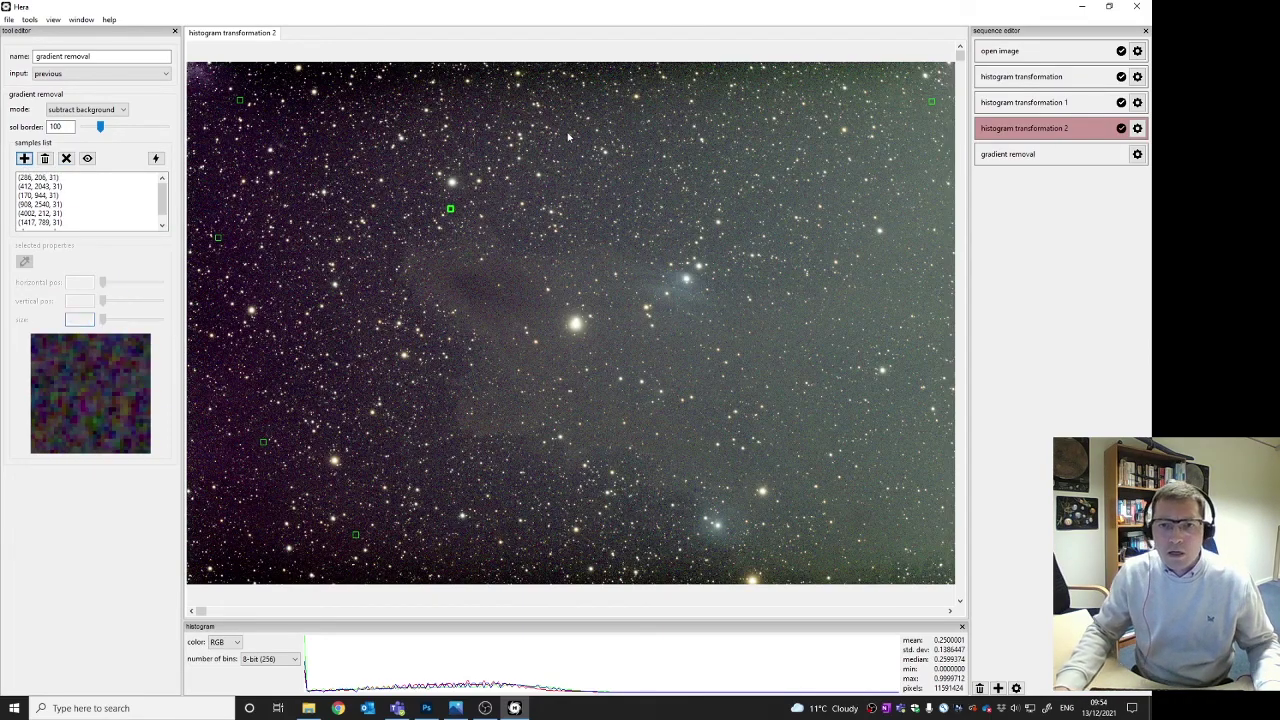
left_click(628, 161)
double_click(76, 319)
type("31")
key("Return")
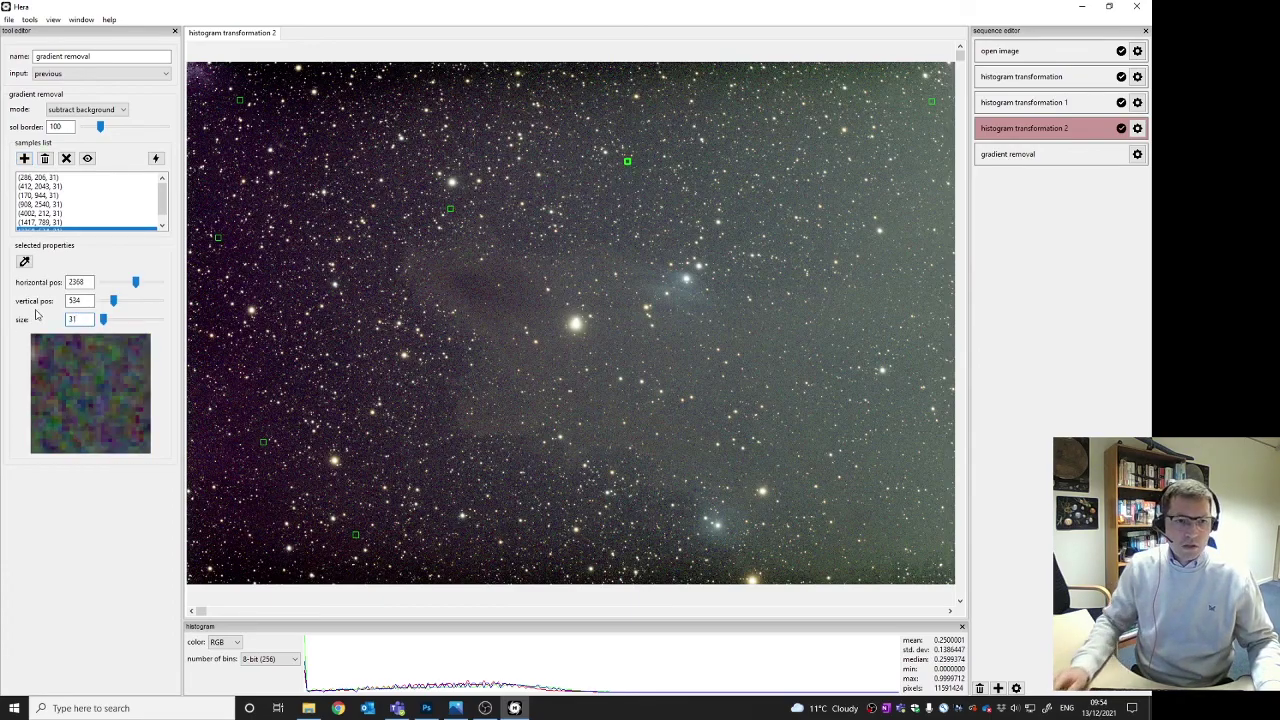
double_click(78, 283)
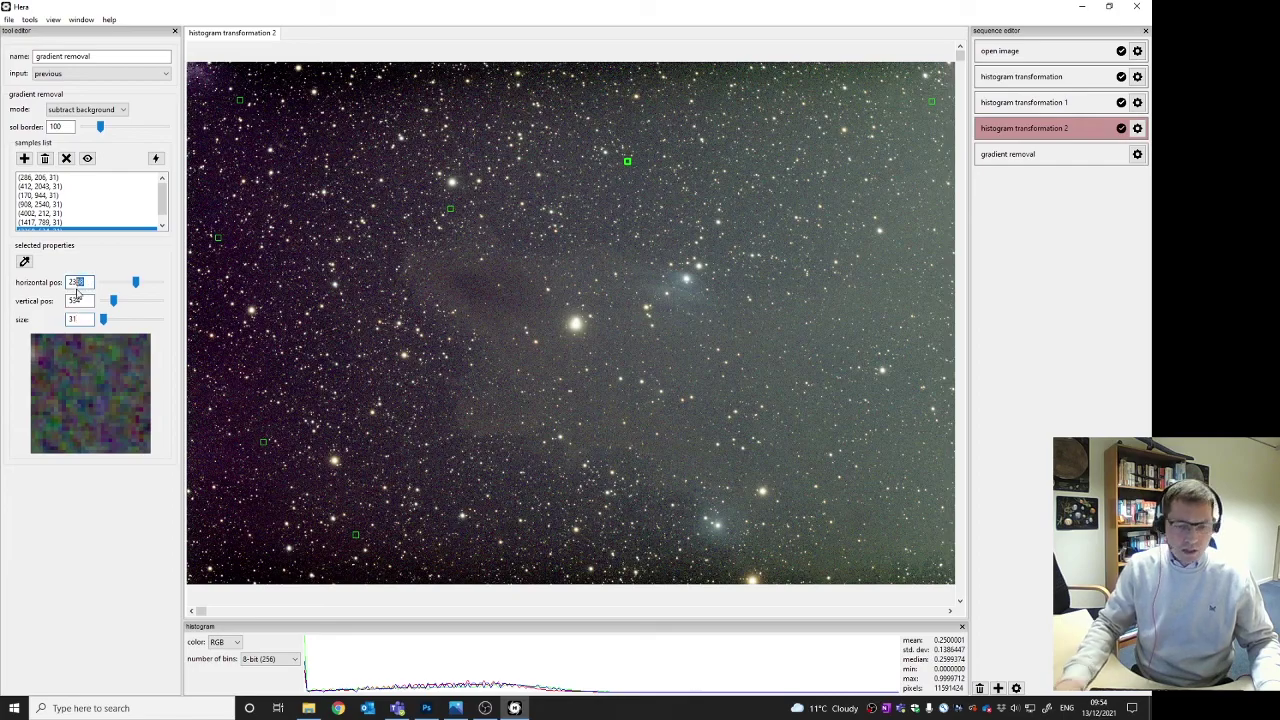
type("2370")
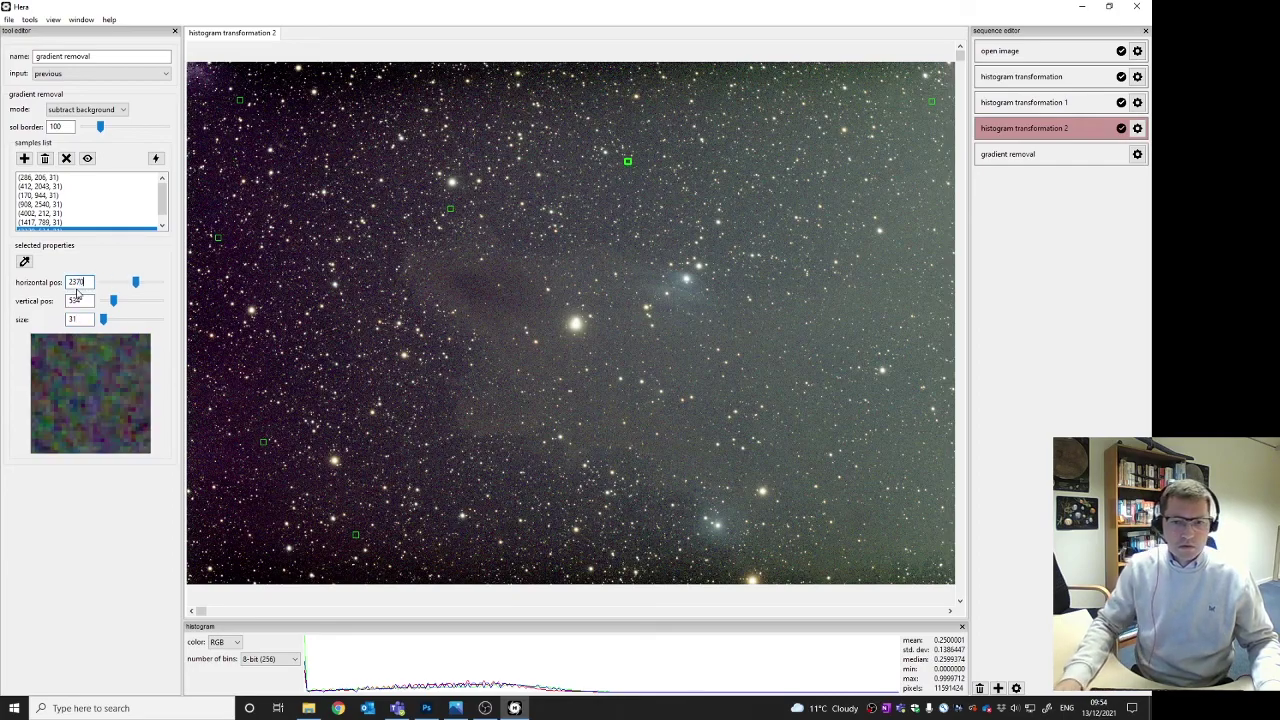
Add a background sample near the image's lower edge at about vertical position 2345, with size 31 and horizontal position 2637
left_click(24, 158)
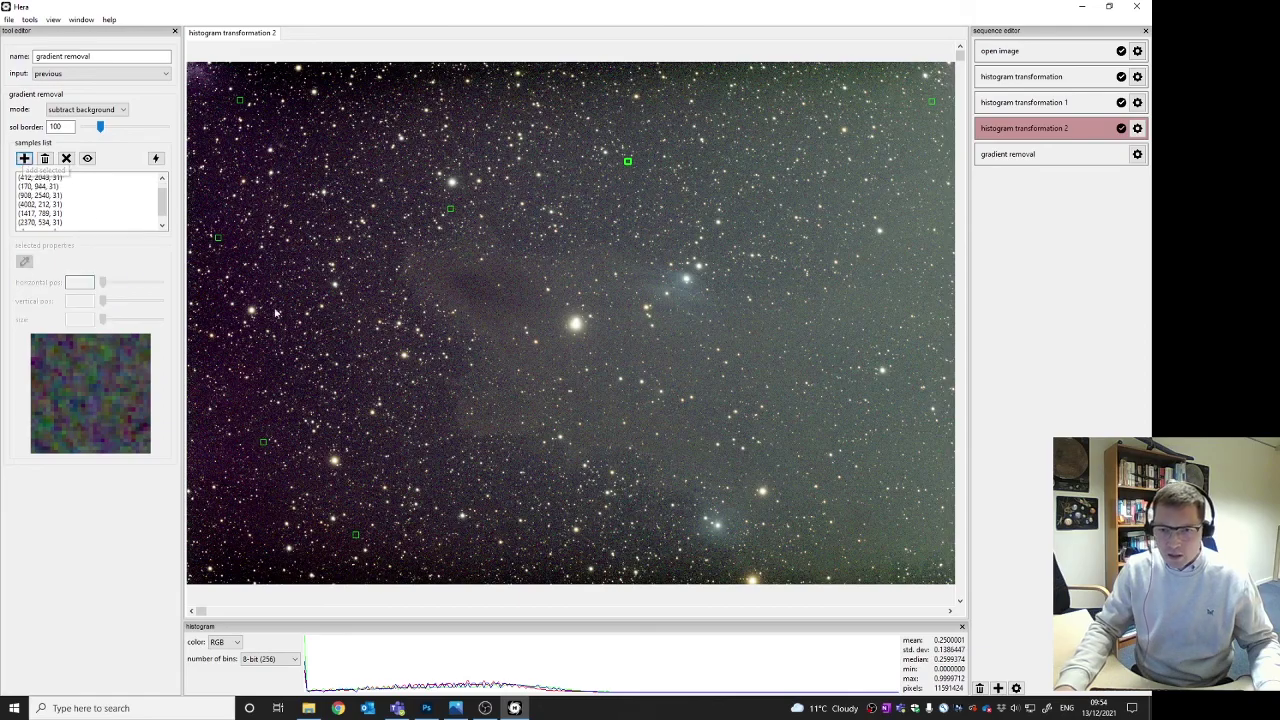
left_click(677, 499)
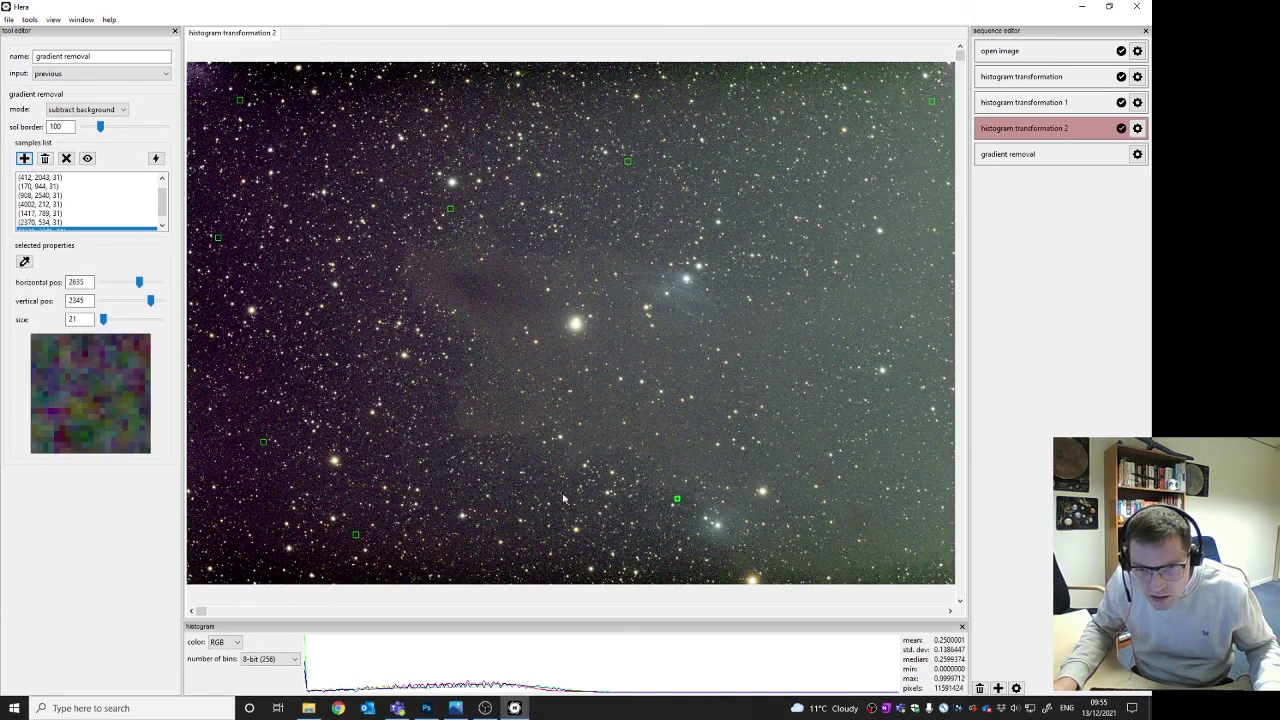
left_click(72, 318)
type("31")
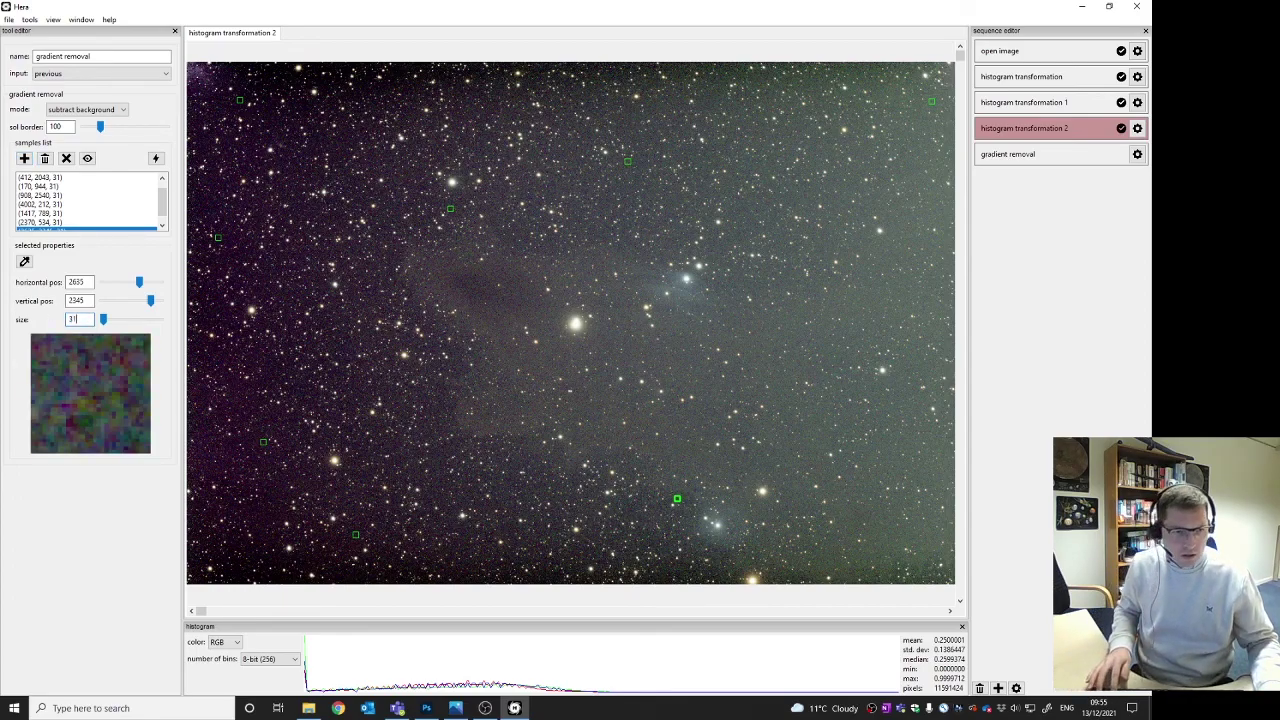
left_click(92, 283)
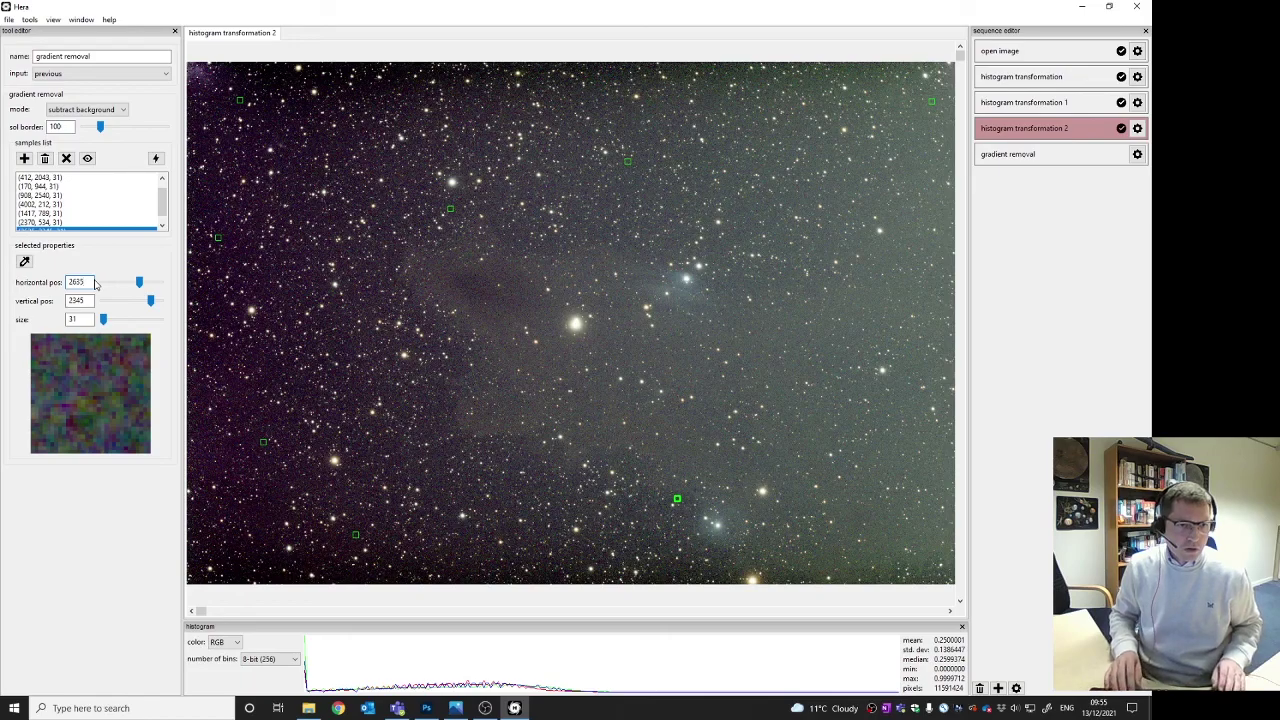
type("37")
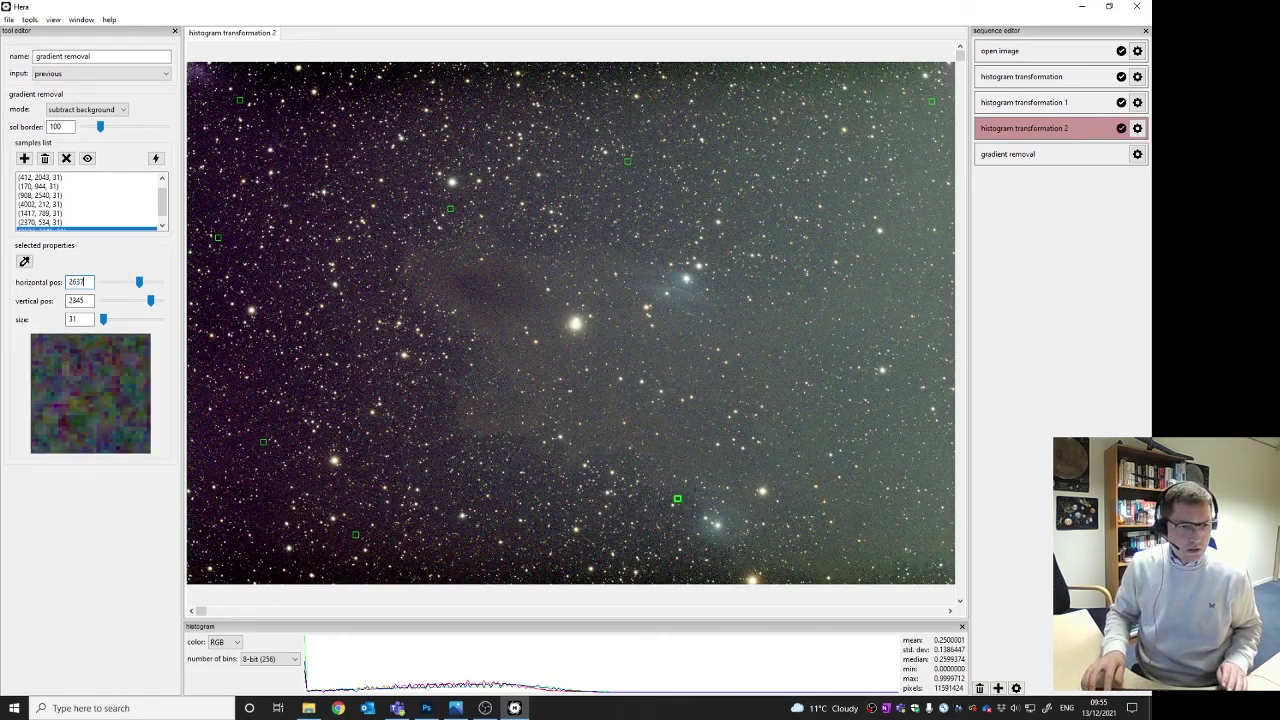
Place a background sample in the left part of the image at about (522, 1243) and set its size to 31
left_click(24, 158)
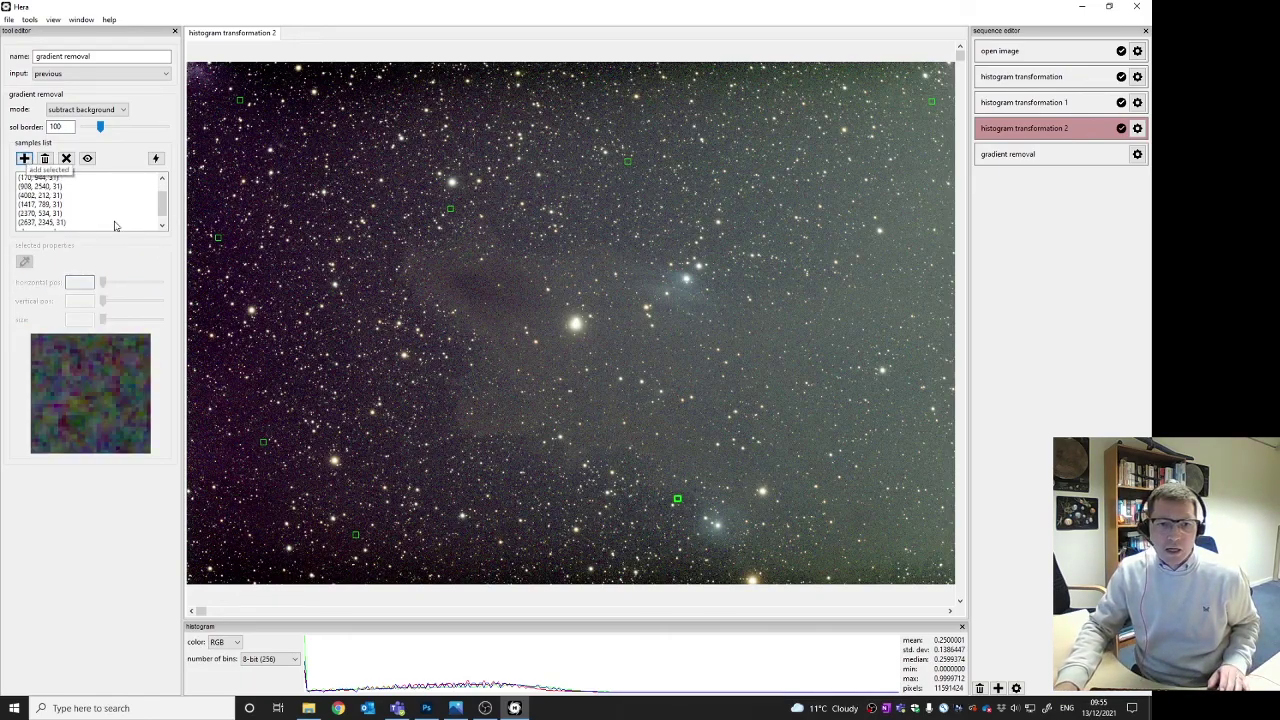
left_click(284, 295)
double_click(86, 317)
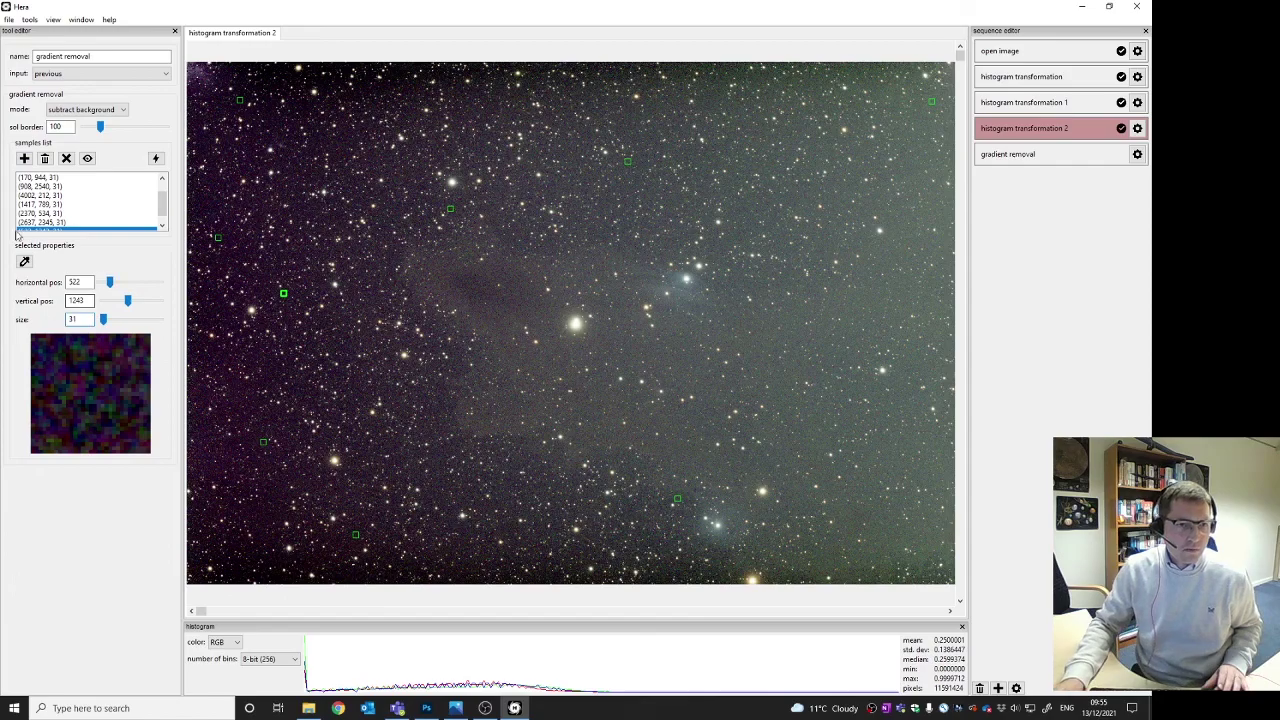
Add two more background samples of size 31 at about (1346, 2130) and (830, 389)
left_click(24, 158)
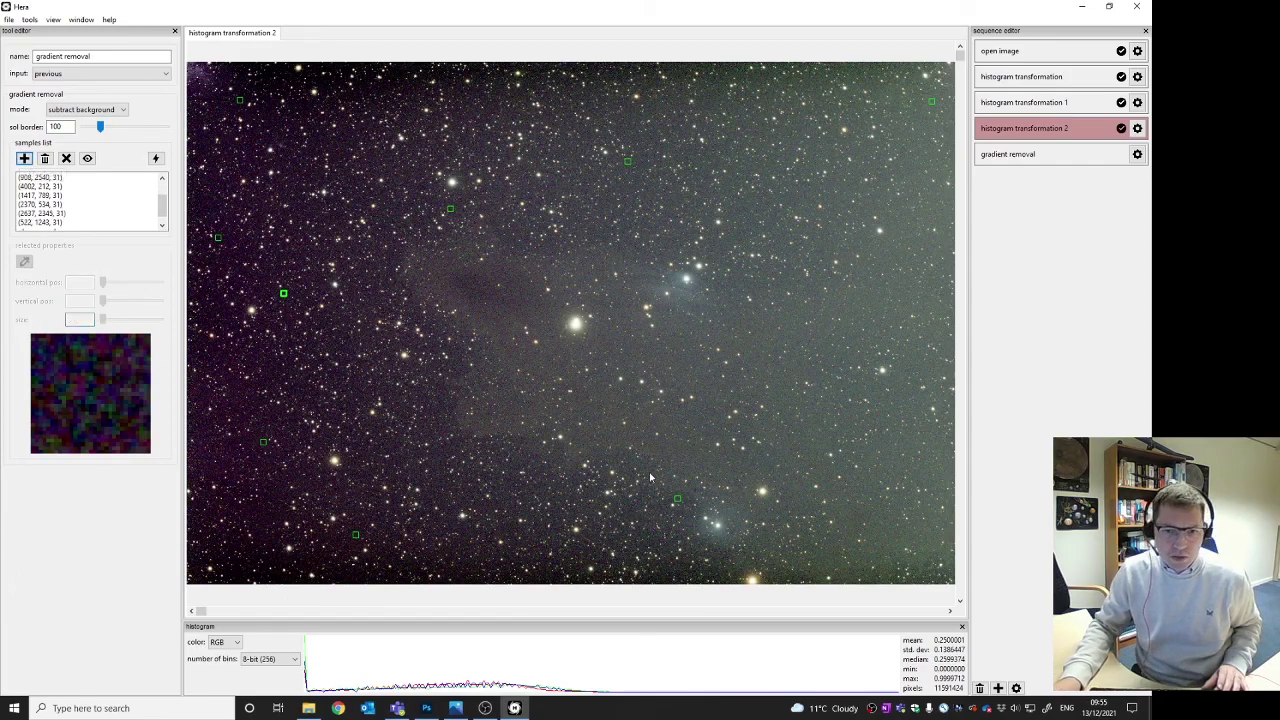
left_click(436, 460)
left_click(24, 158)
left_click(343, 133)
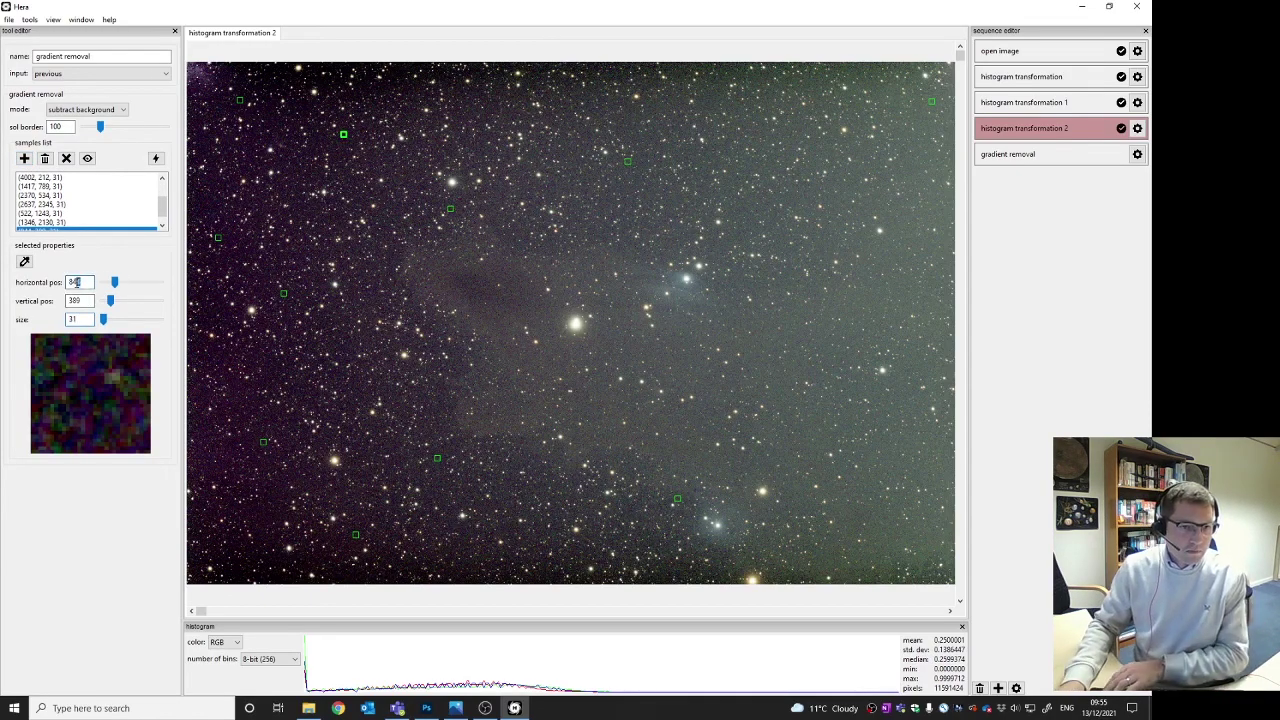
Switch the gradient removal mode to view mesh and add a size-31 background sample at about (2935, 248) near the image's upper edge
left_click(87, 109)
left_click(80, 141)
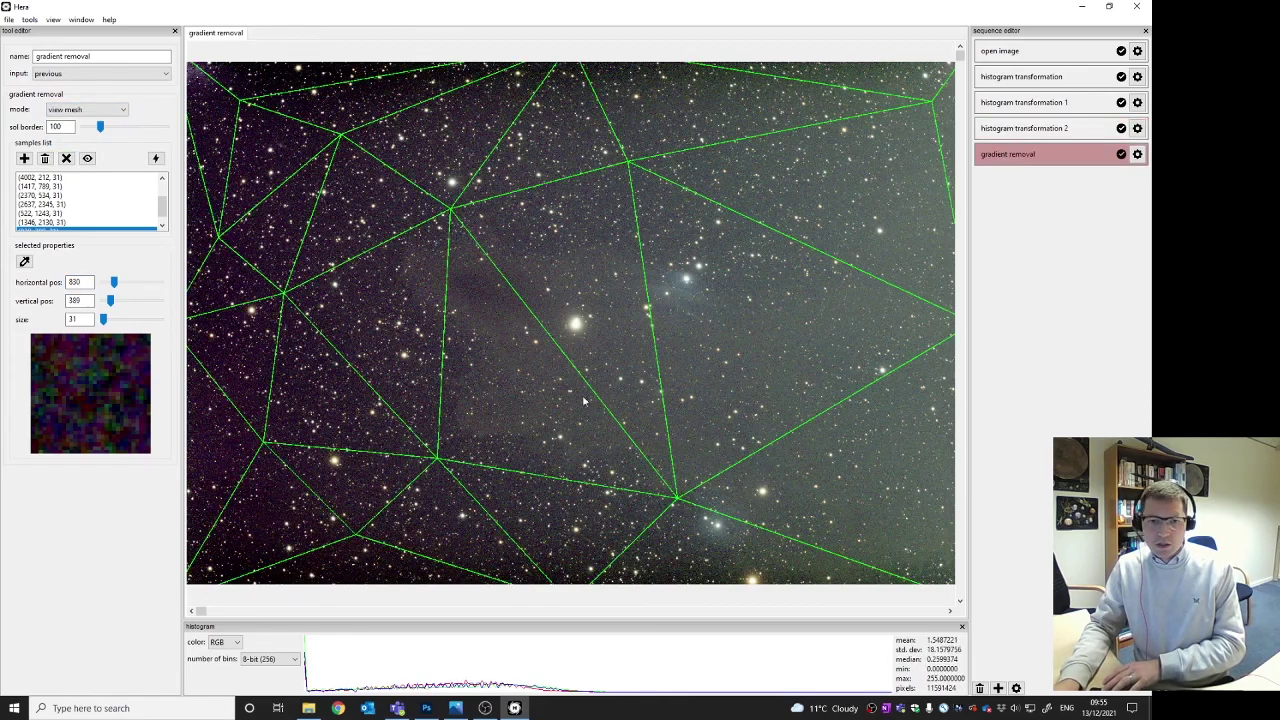
left_click(87, 158)
left_click(24, 158)
left_click(733, 108)
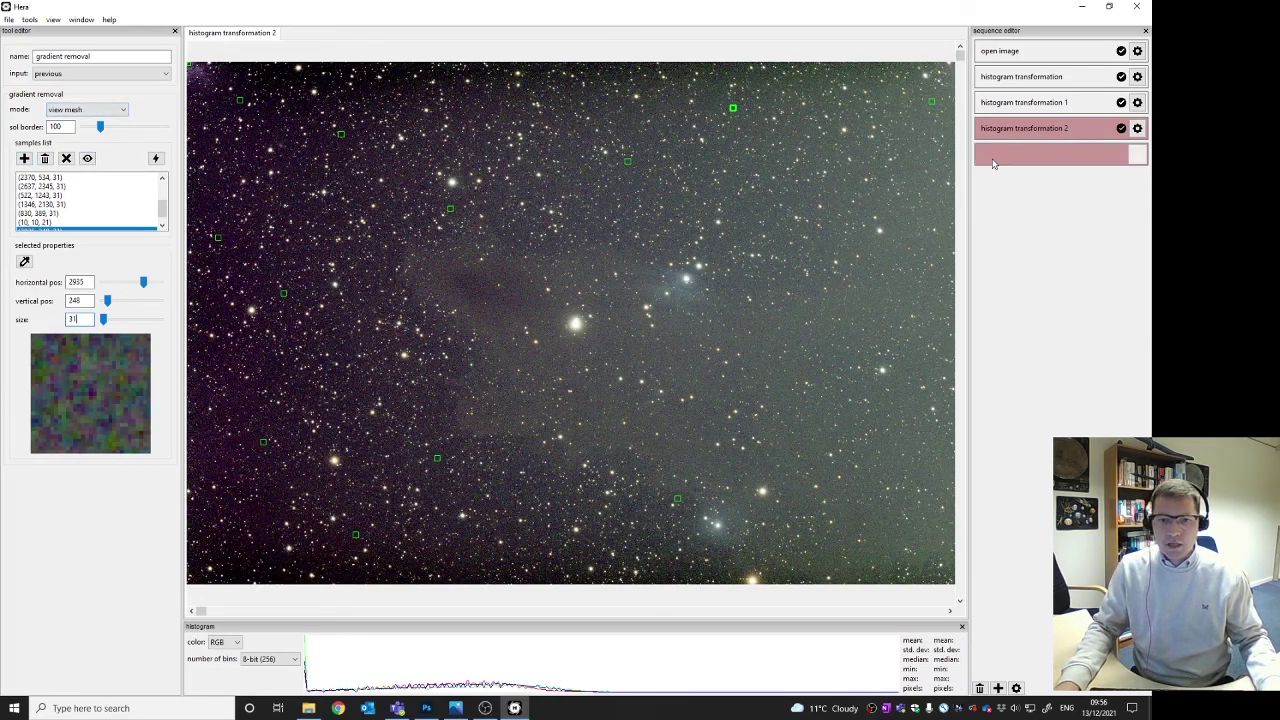
Switch the gradient removal mode to extract background and examine the modelled background, especially the image's upper-left corner
left_click(100, 110)
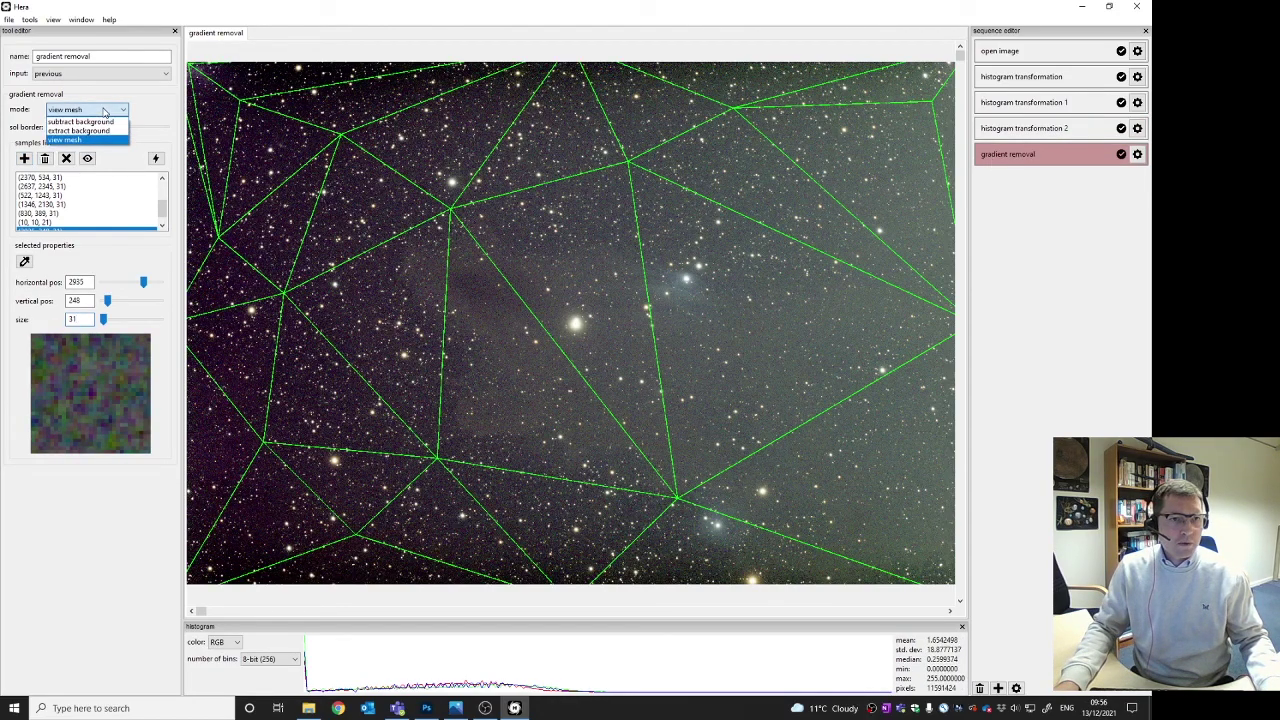
left_click(85, 134)
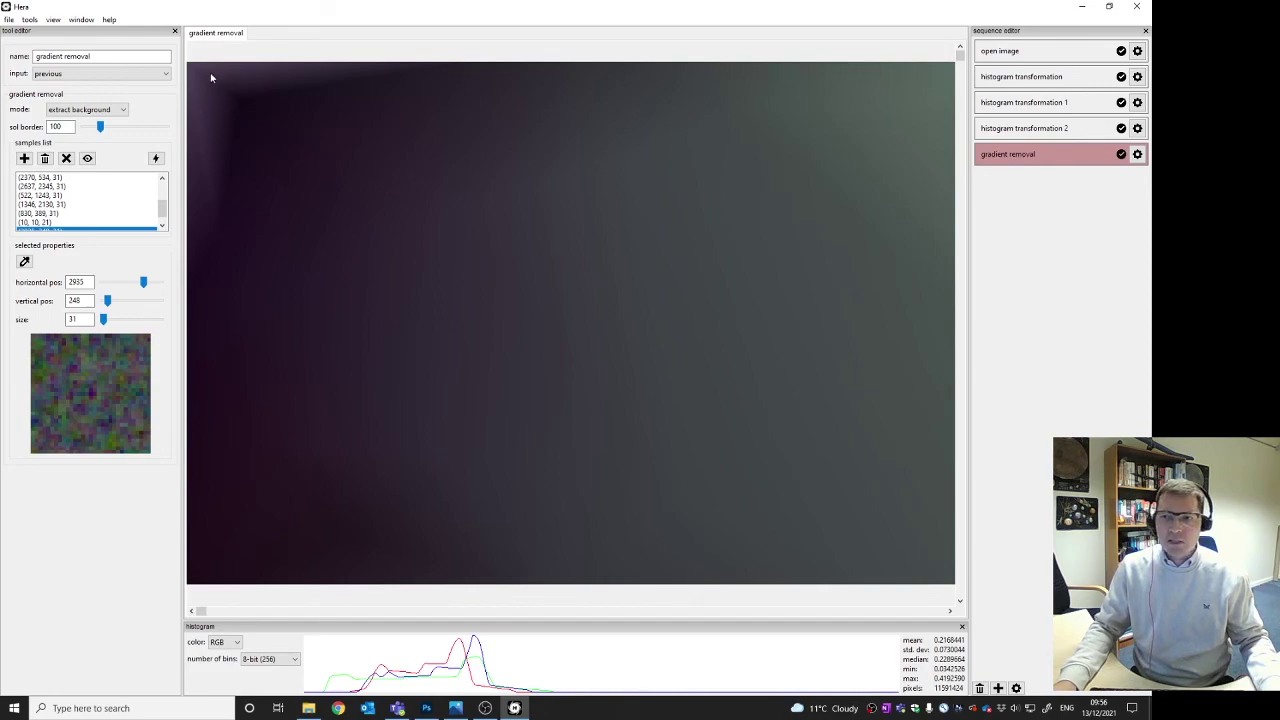
left_click(89, 112)
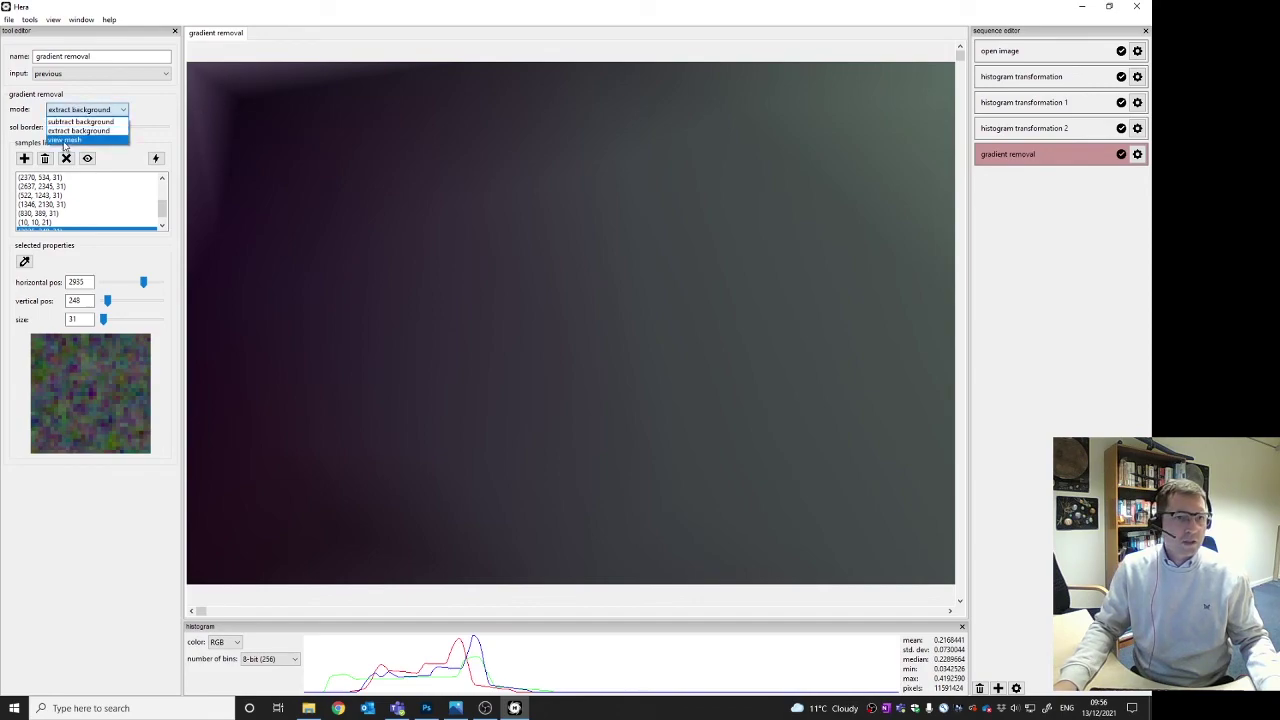
left_click(65, 140)
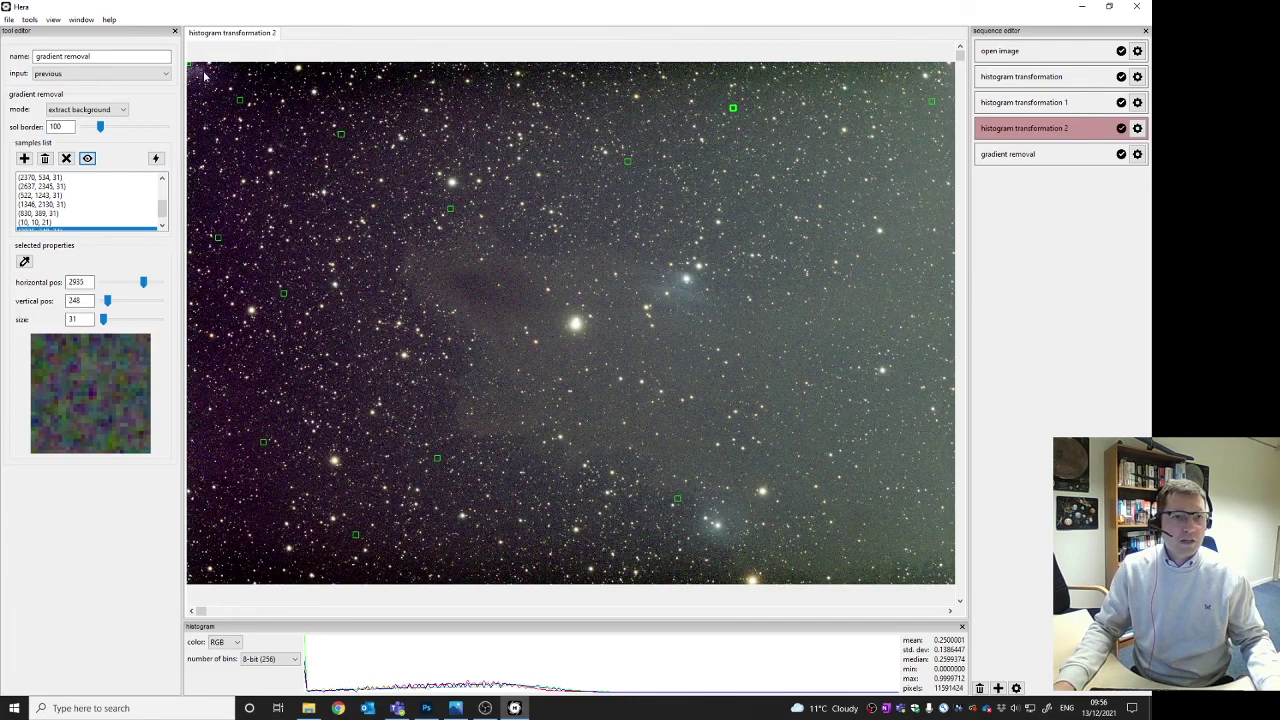
Delete the stray background sample at (10, 10) in the image's upper-left corner and recompute the gradient removal
left_click(189, 66)
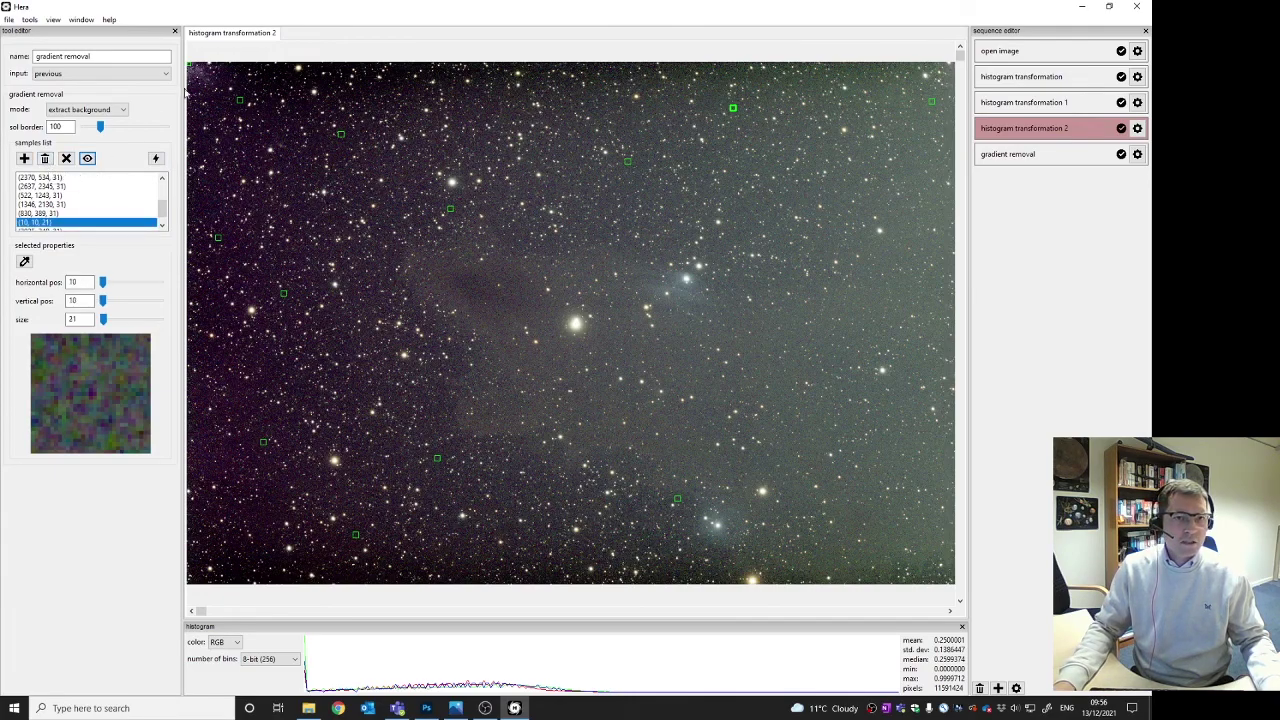
left_click(45, 160)
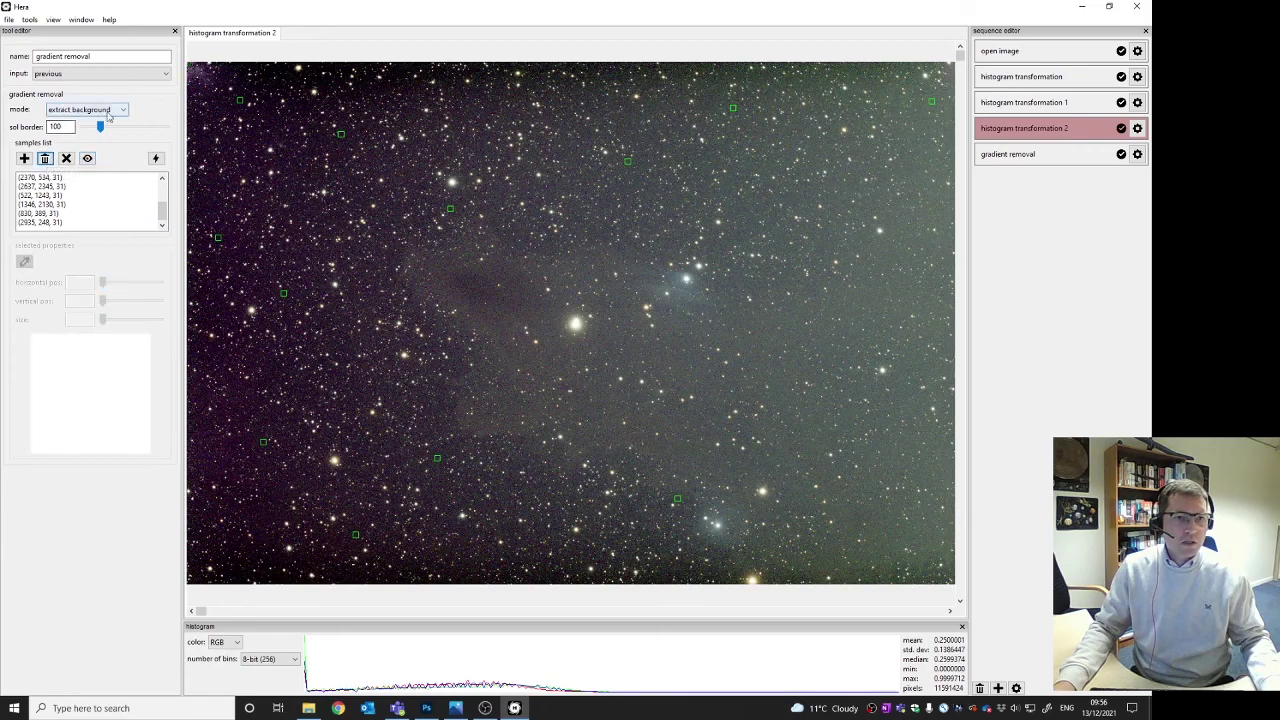
left_click(1035, 160)
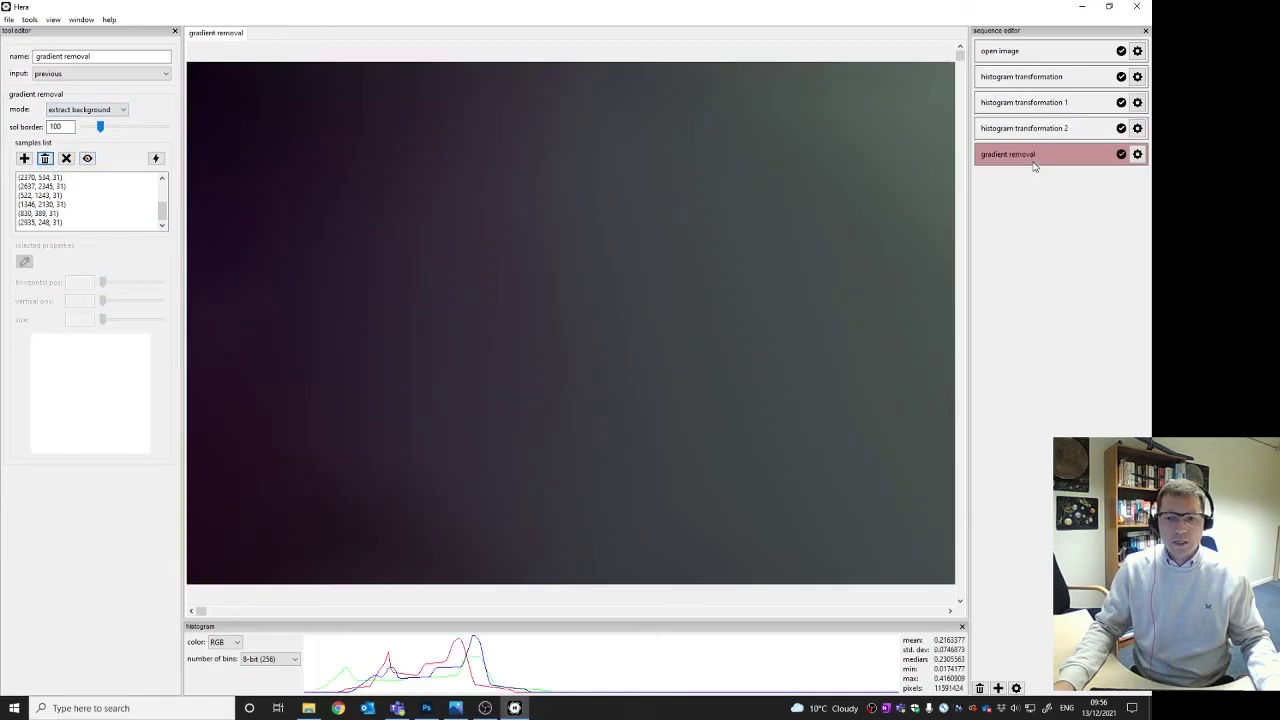
Set the gradient removal mode to subtract background and move it directly after open image in the sequence, displaying its result
left_click(82, 110)
left_click(83, 122)
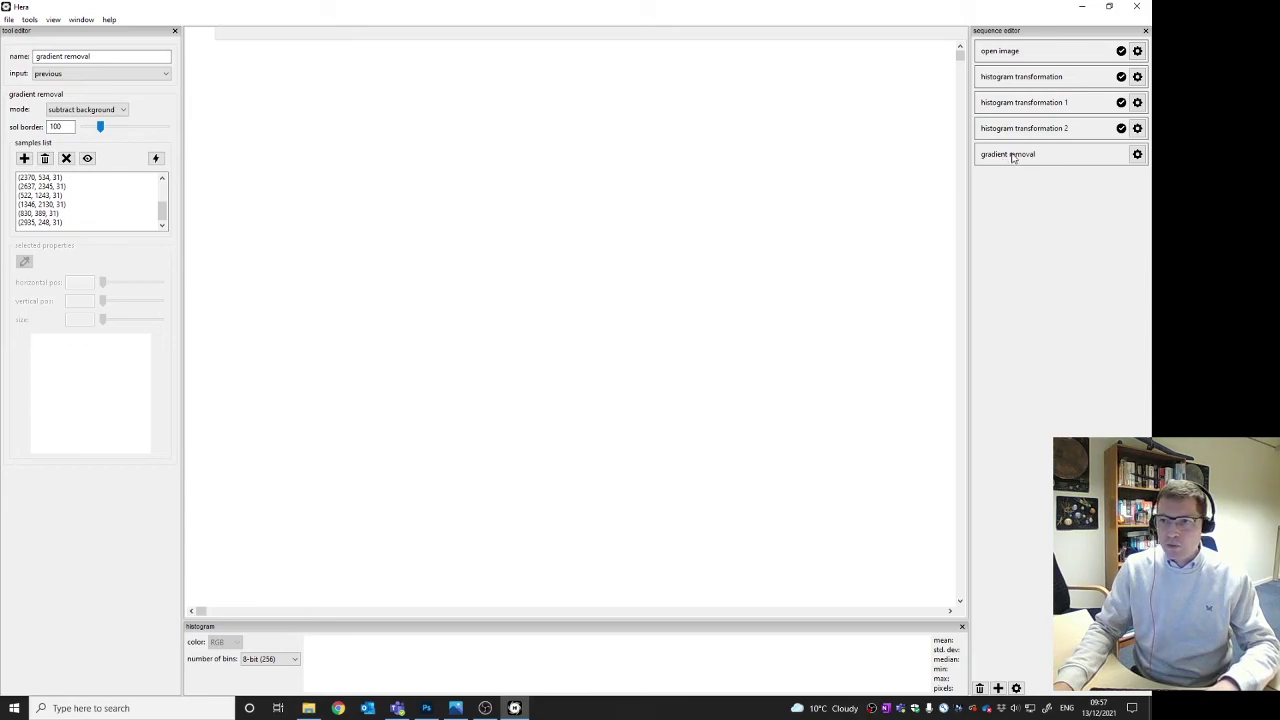
left_click_drag(1019, 84, 1019, 84)
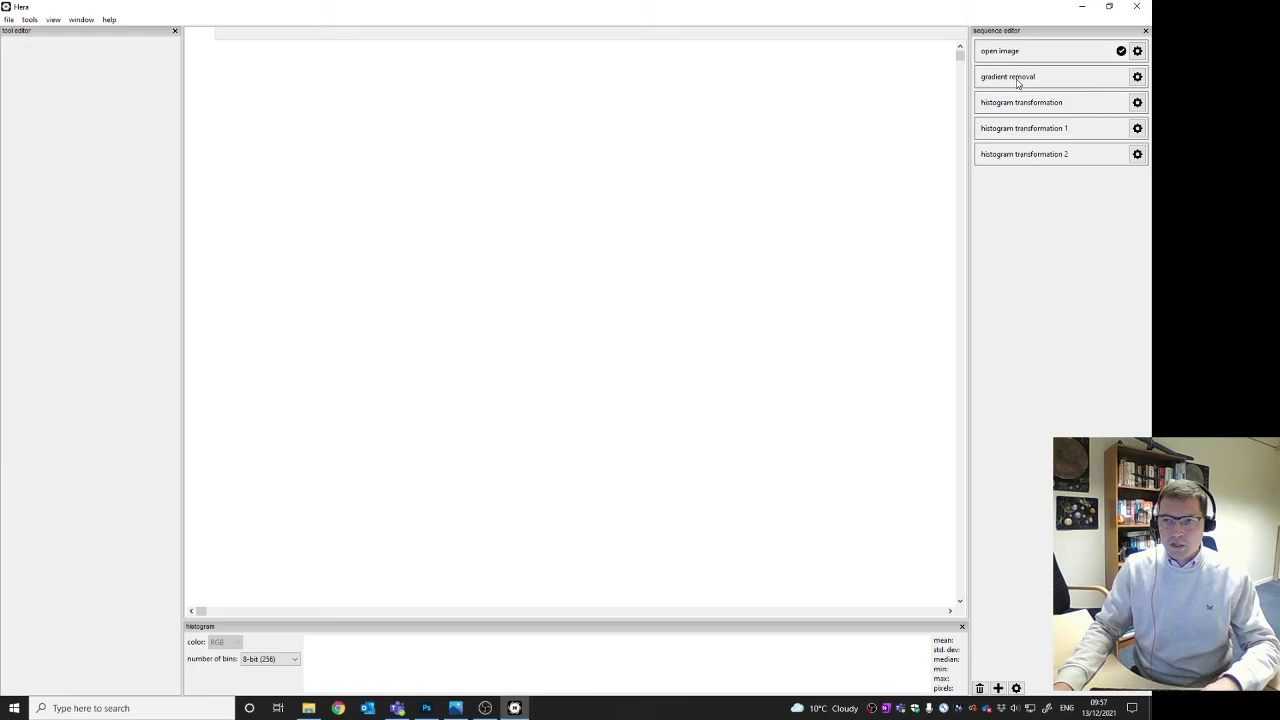
left_click(1018, 84)
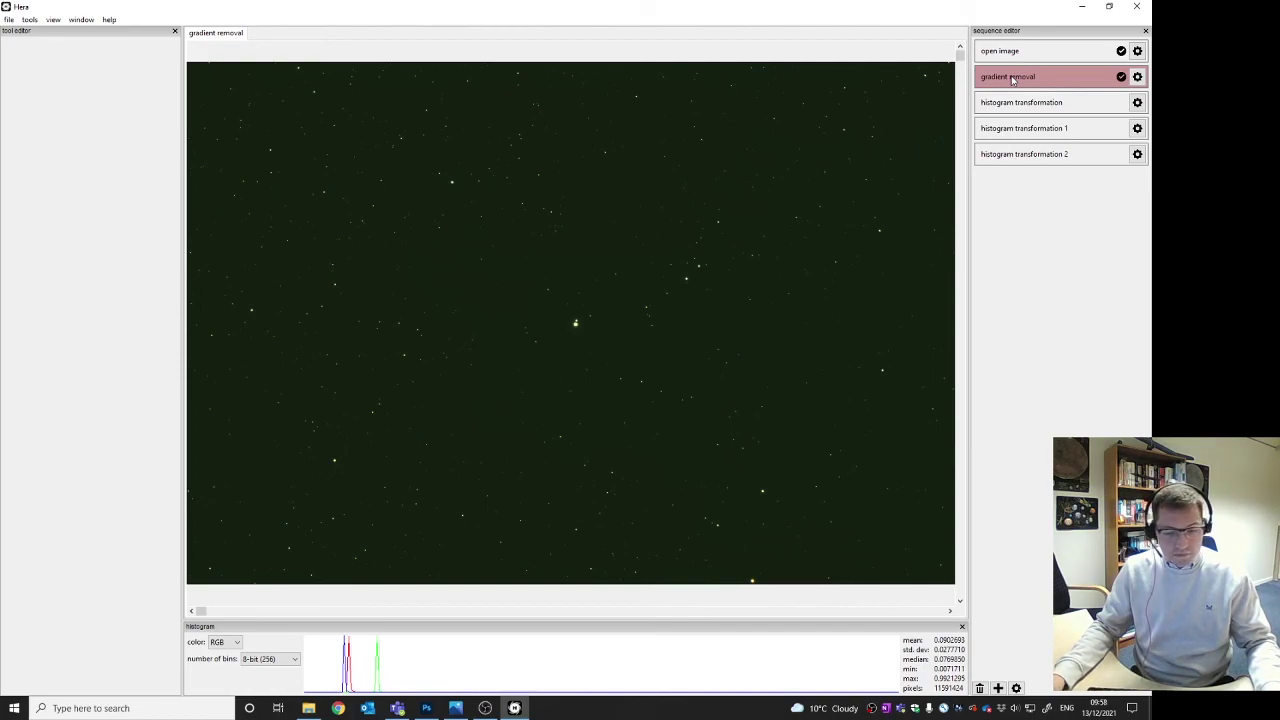
Add a background neutralization tool to the sequence and move it directly after gradient removal
left_click(29, 19)
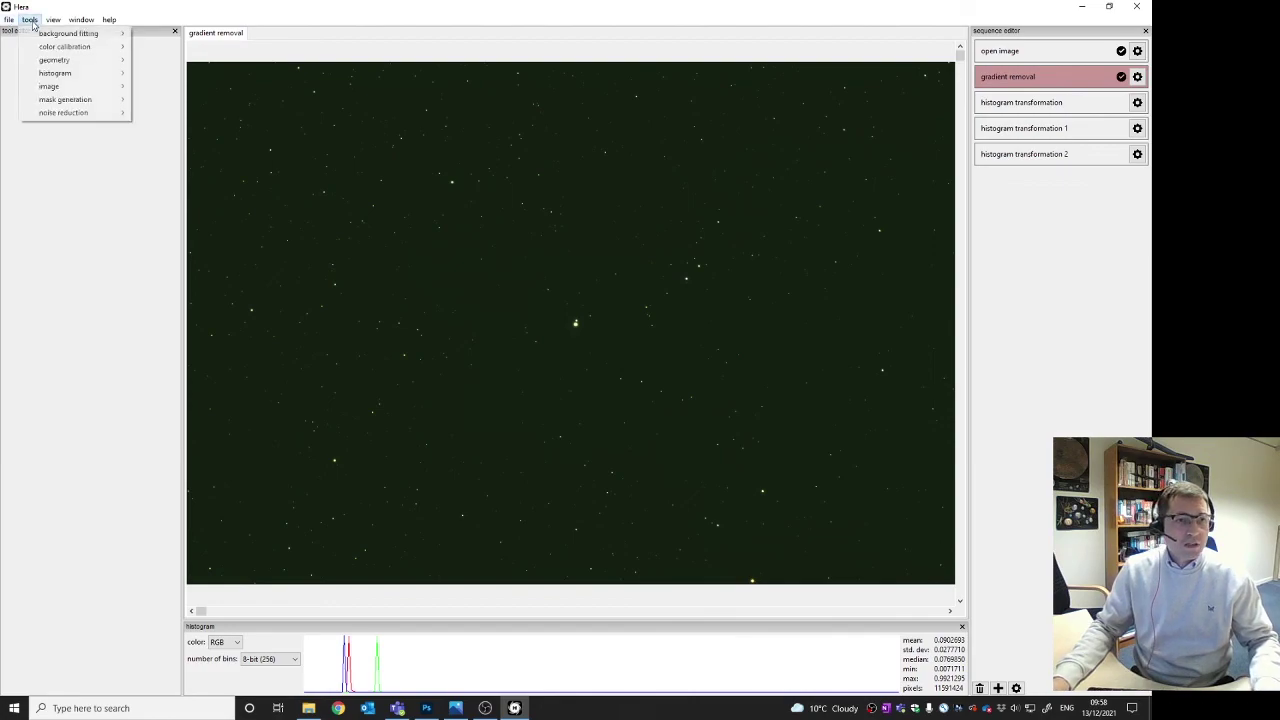
mouse_move(118, 52)
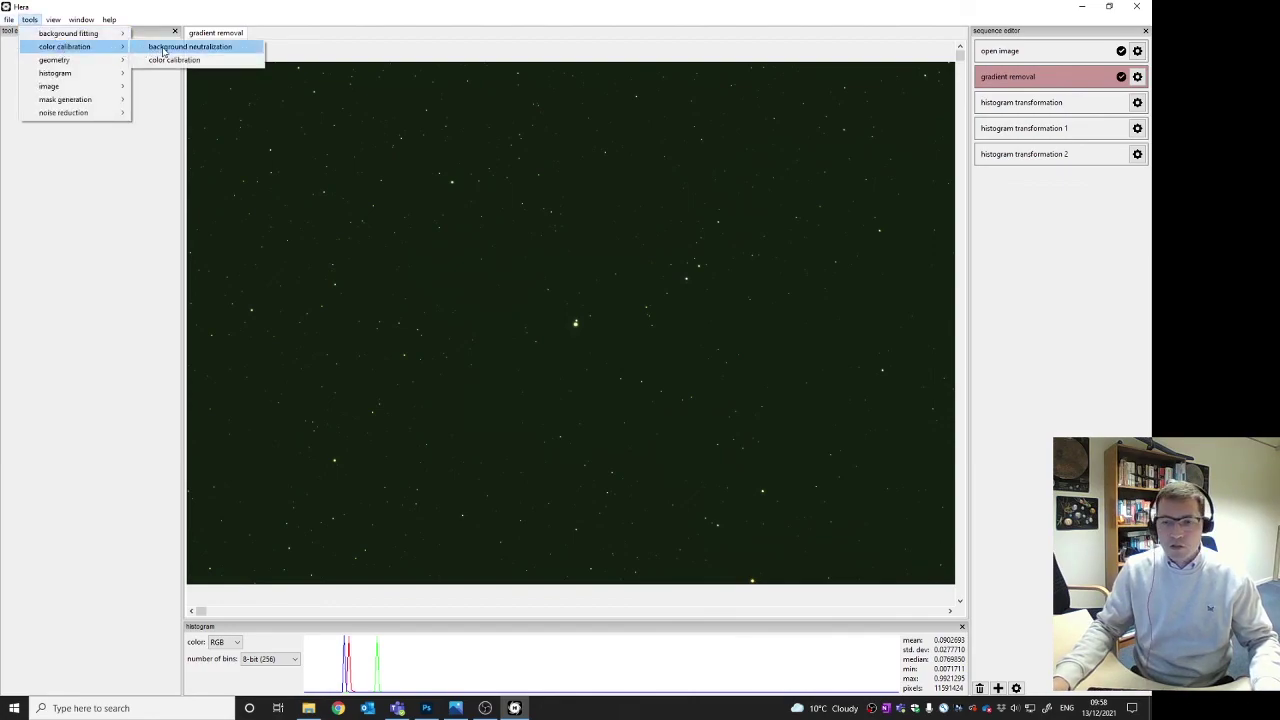
left_click(163, 52)
left_click(1024, 156)
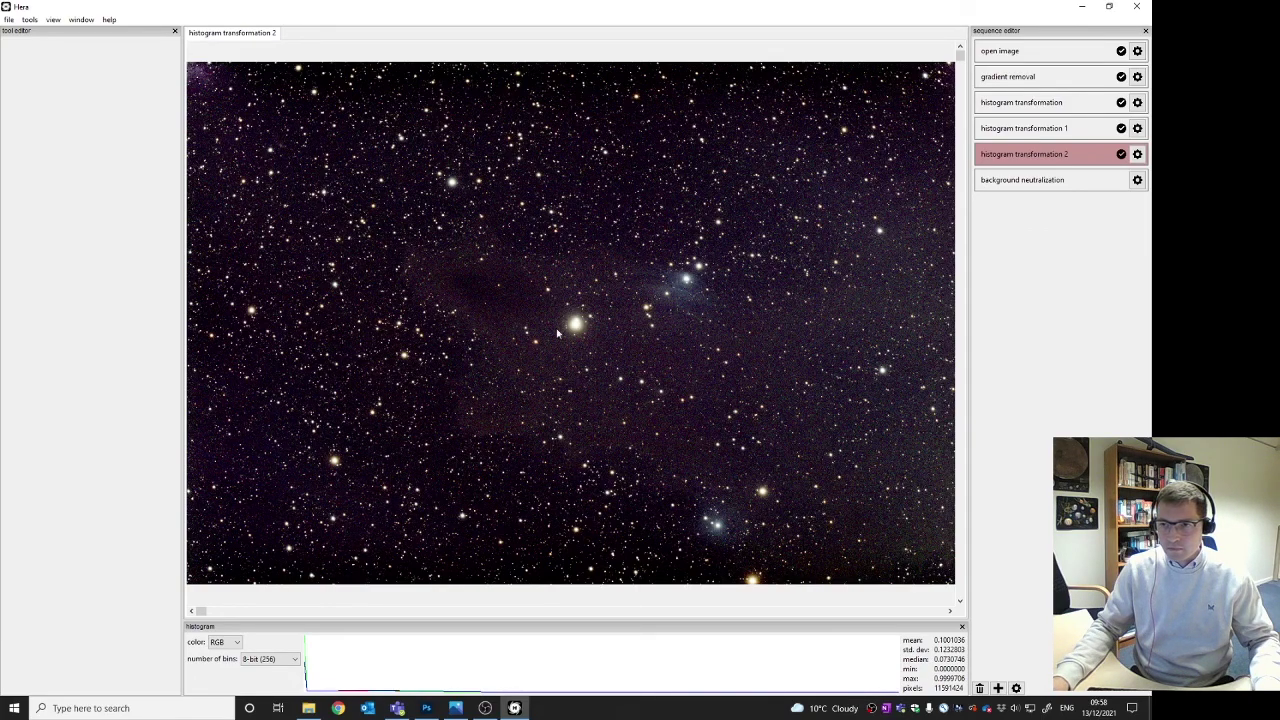
left_click_drag(1037, 190, 1030, 106)
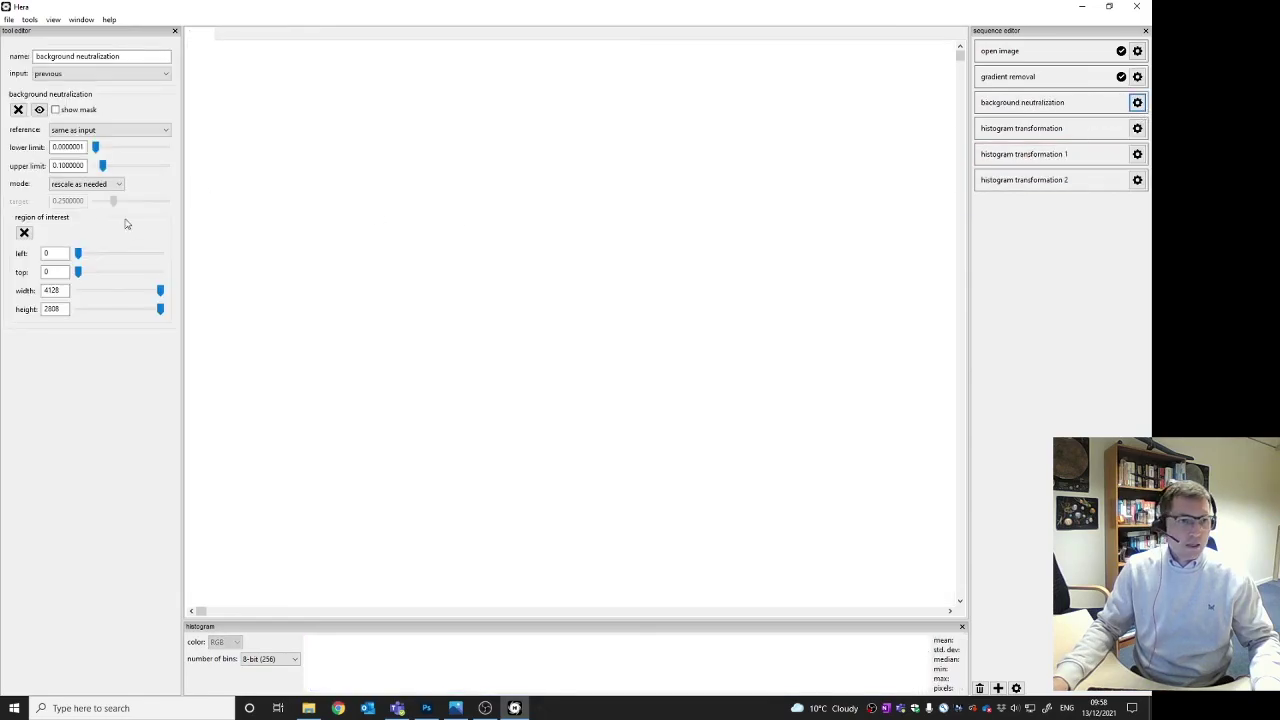
Set the background neutralization region of interest to 1000 wide and 1000 high in the image's lower-left corner, with top at 1808
double_click(55, 290)
type("1")
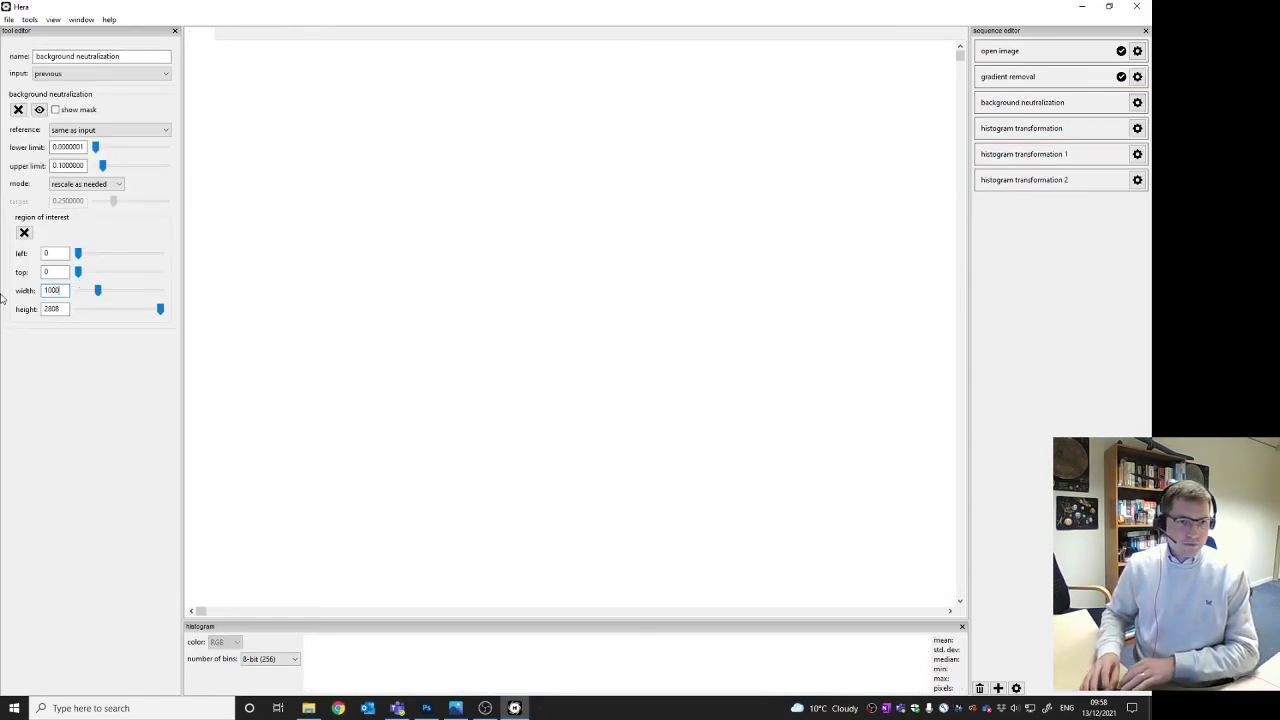
type("000")
key("Tab")
type("1000")
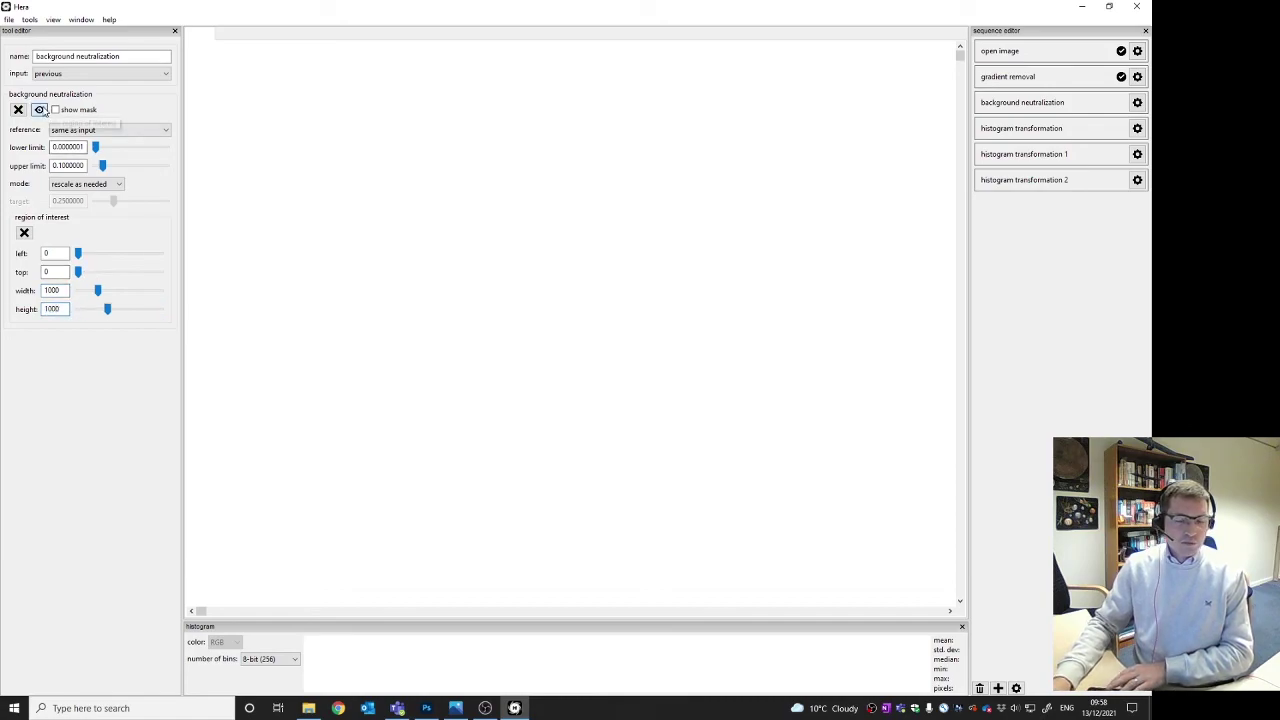
left_click(40, 110)
left_click_drag(78, 272, 154, 273)
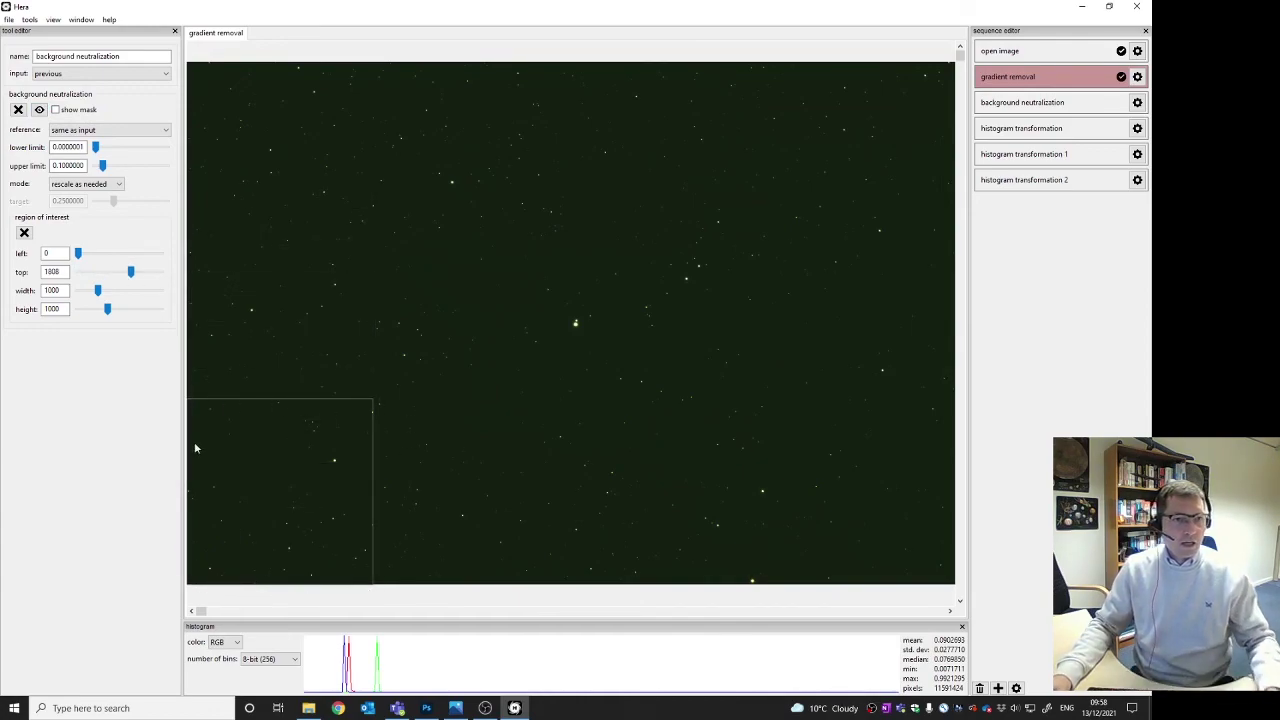
Show the background neutralization mask and raise the upper limit to about 0.127 so that only the stars are masked
left_click(56, 111)
left_click(56, 111)
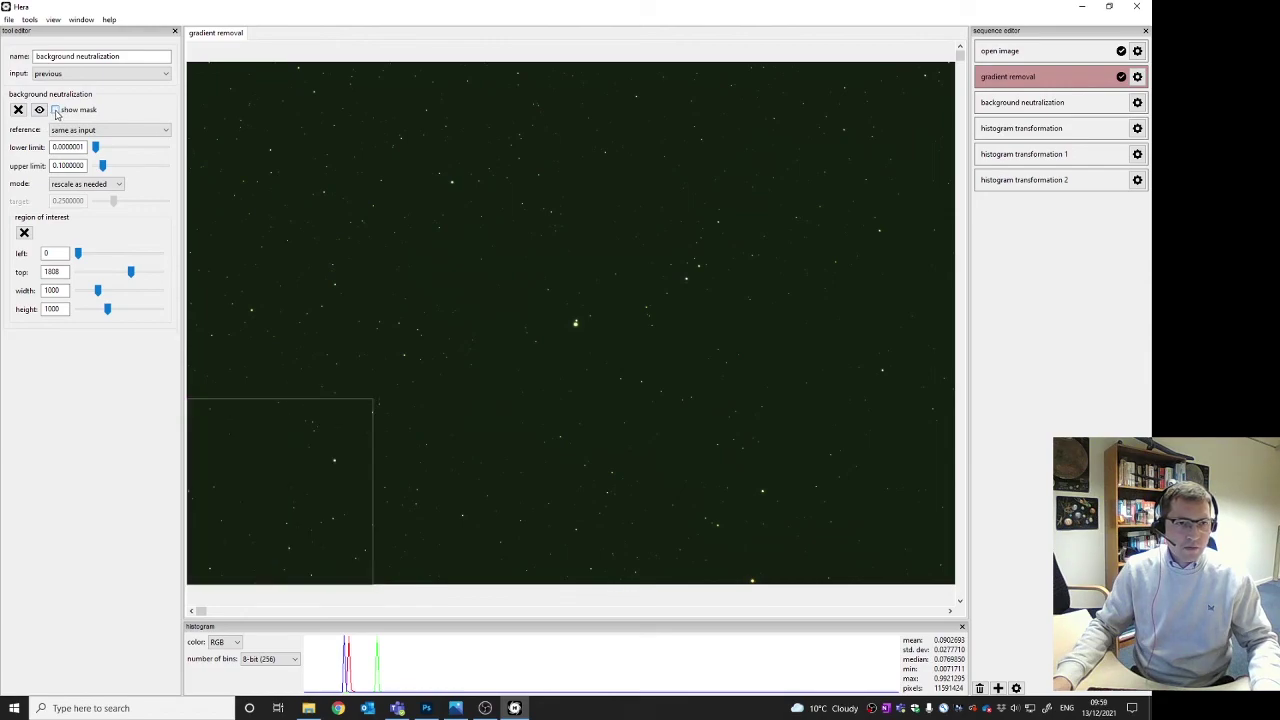
left_click(56, 111)
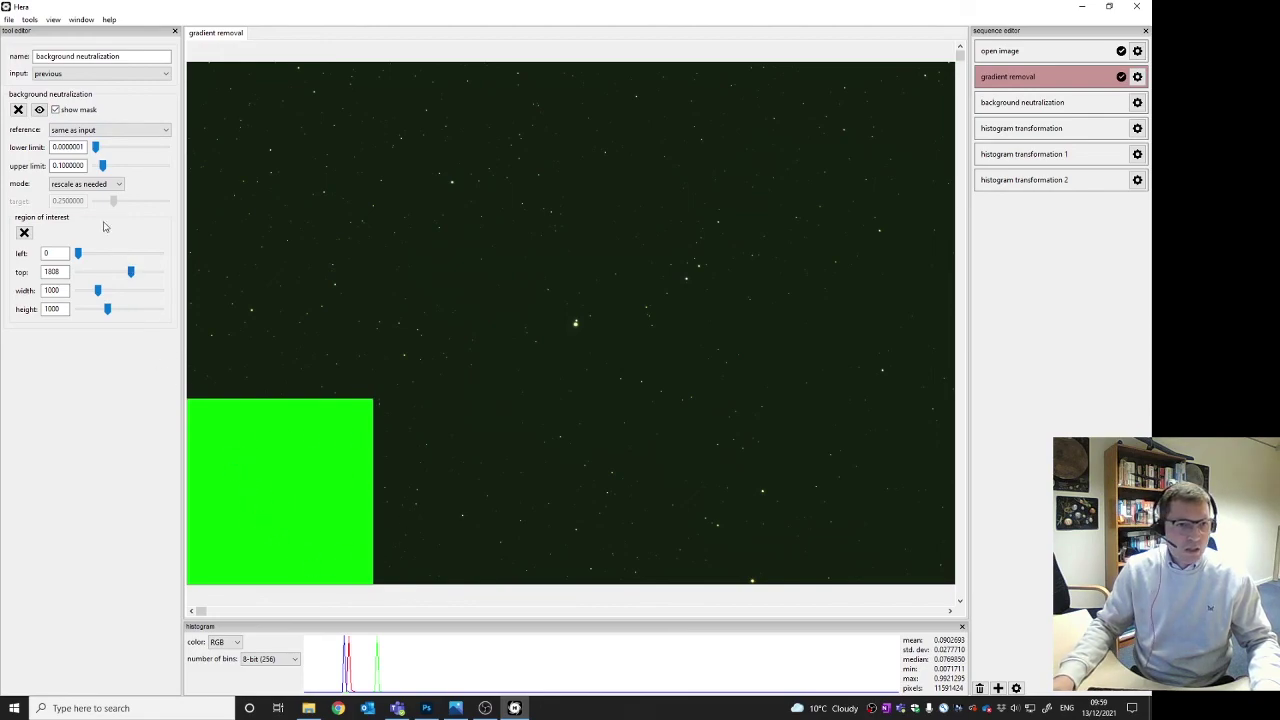
left_click(110, 167)
mouse_move(110, 167)
left_mouse_down()
mouse_move(180, 167)
mouse_move(105, 168)
left_mouse_up()
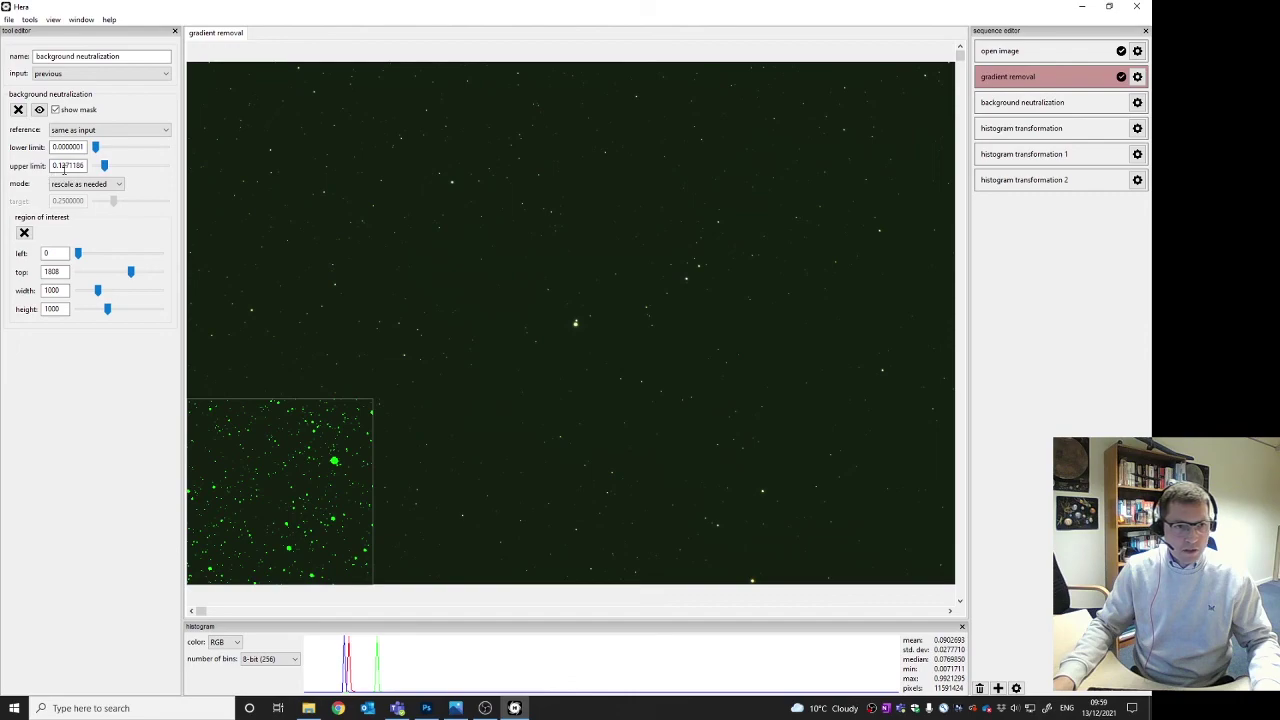
Set the background neutralization upper limit to exactly 0.13
key("shift+Tab")
type("0.1")
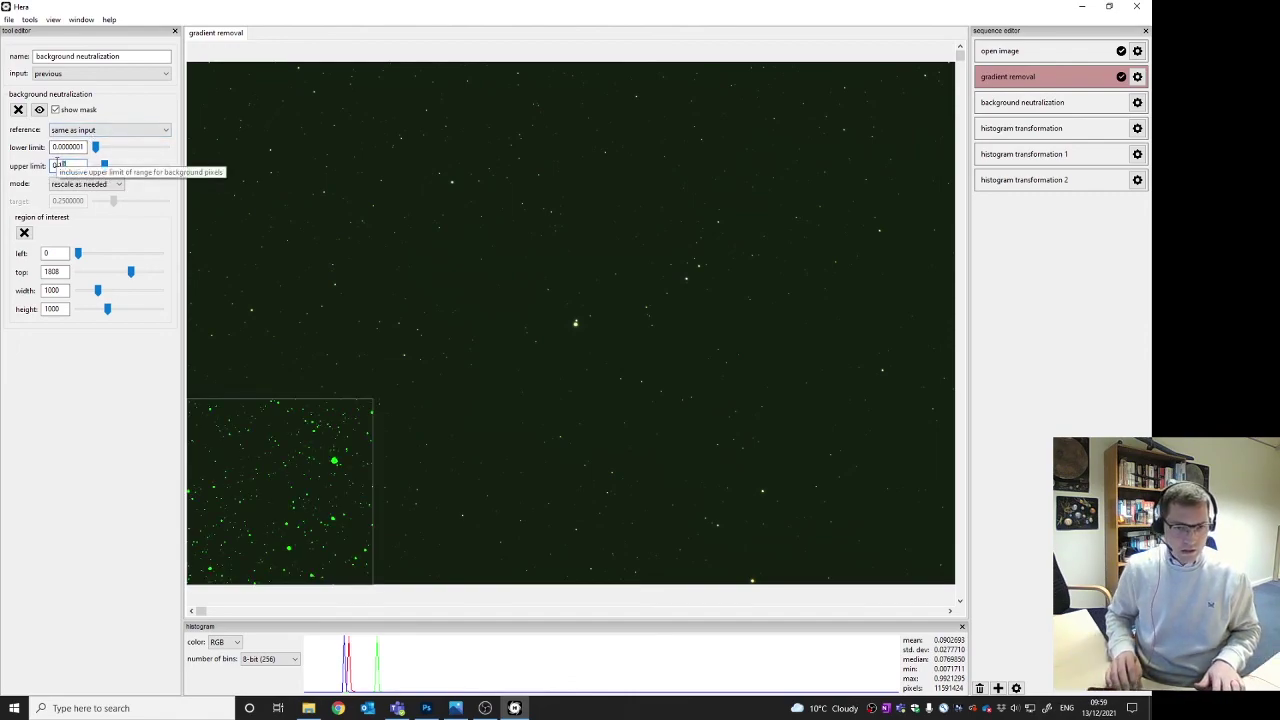
type("4")
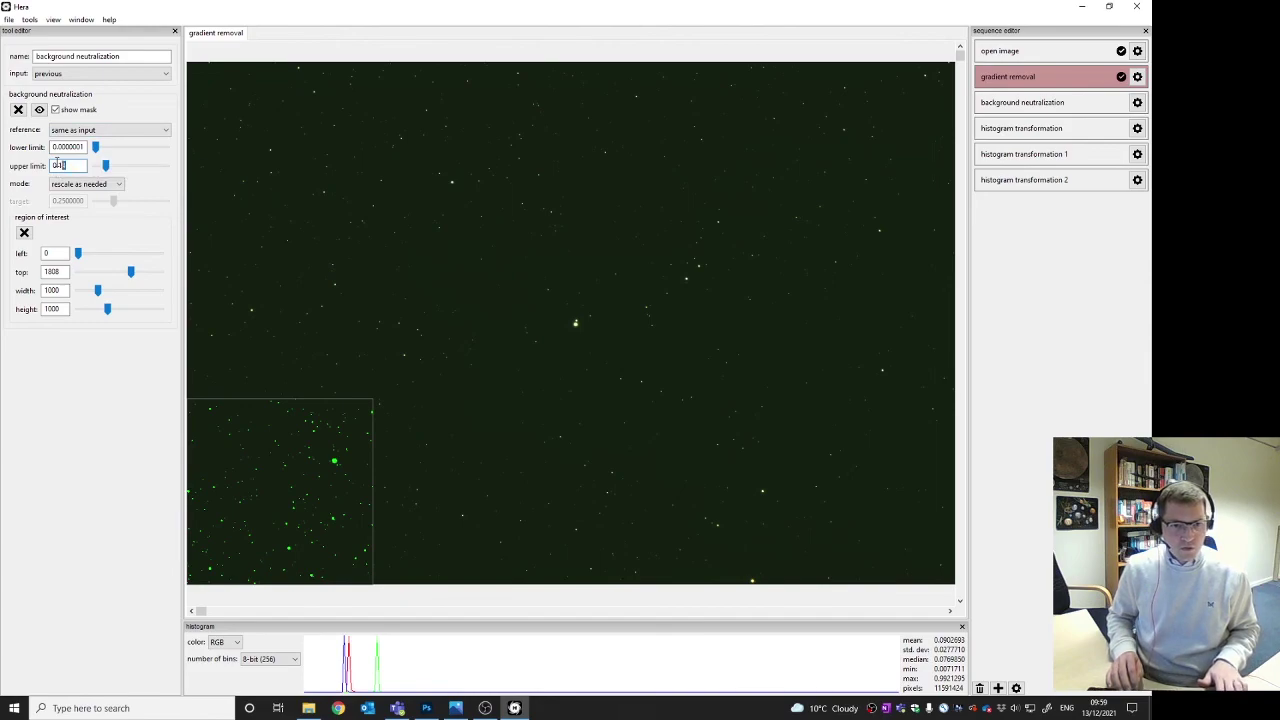
key("BackSpace")
type("2")
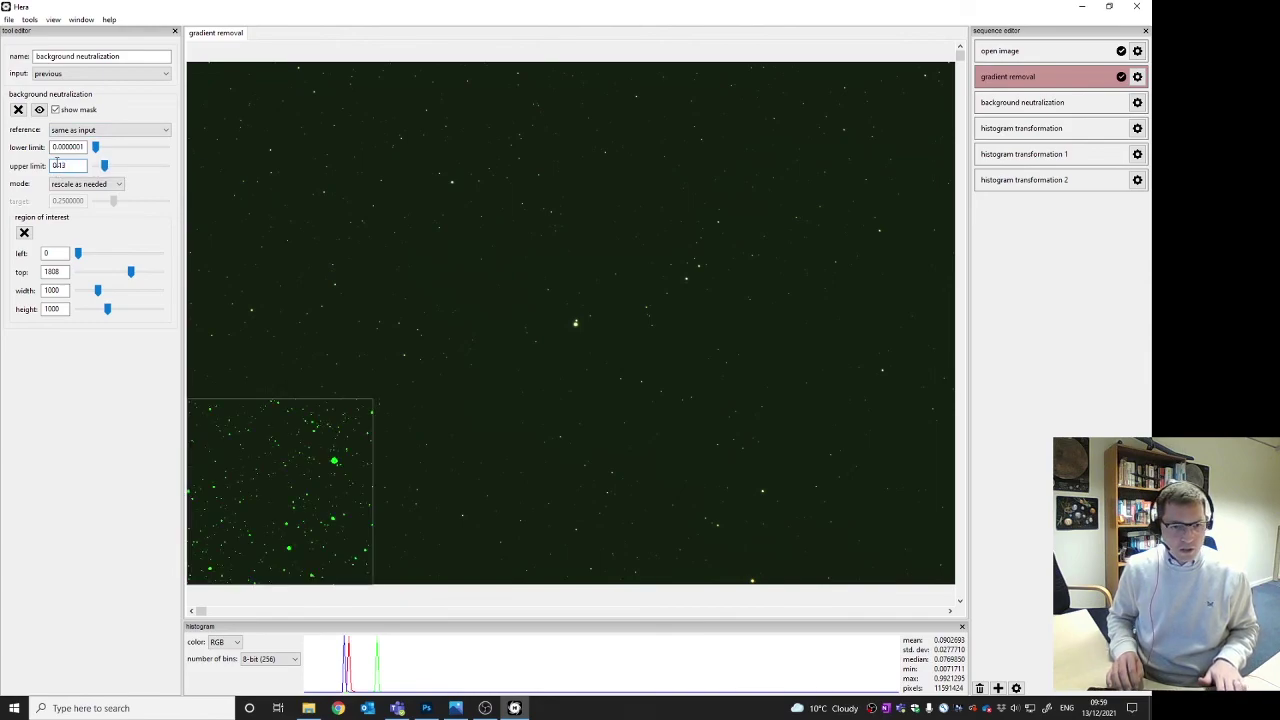
key("BackSpace")
type("3")
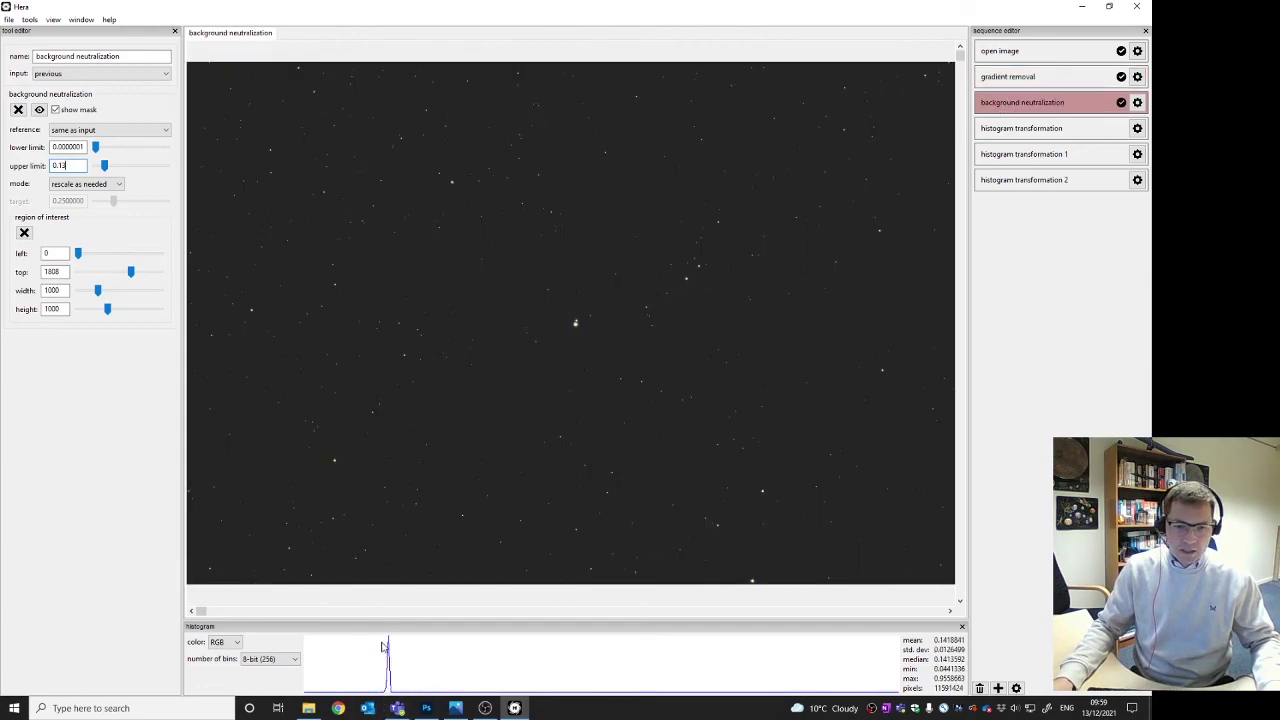
Compare the red, green and blue channel histograms of the background-neutralized image one at a time
left_click(225, 642)
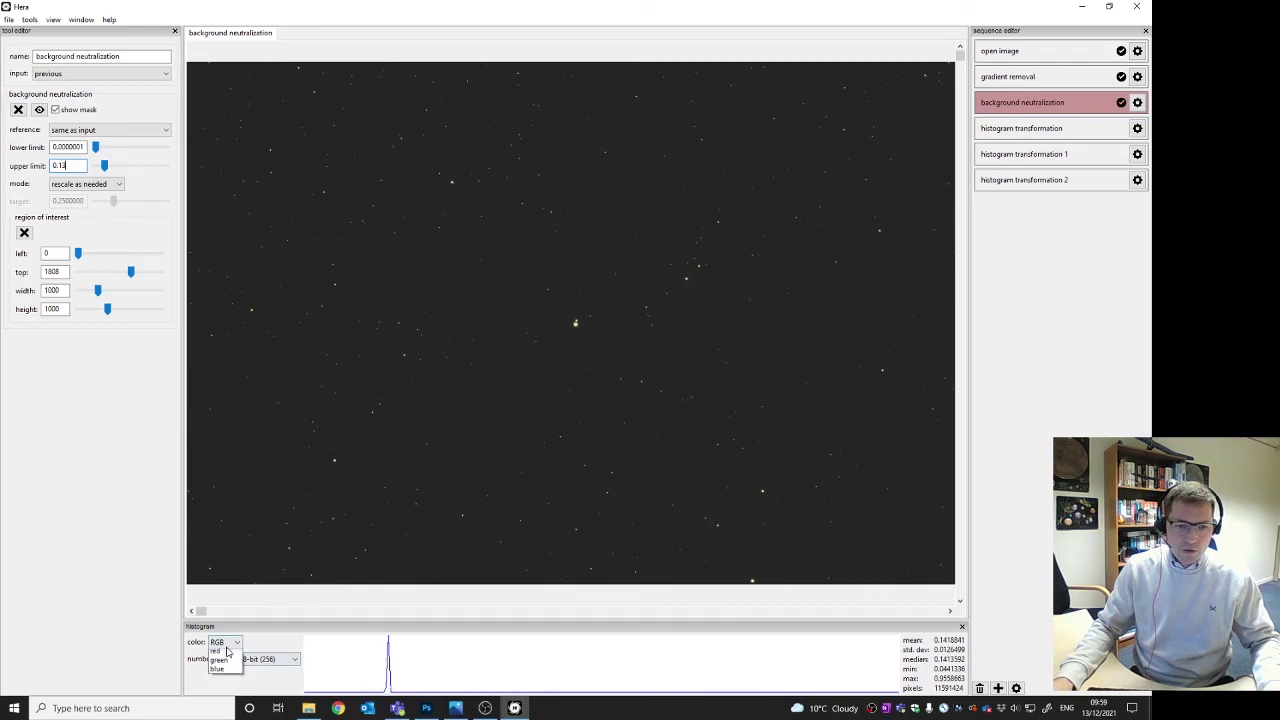
left_click(222, 661)
left_click(225, 642)
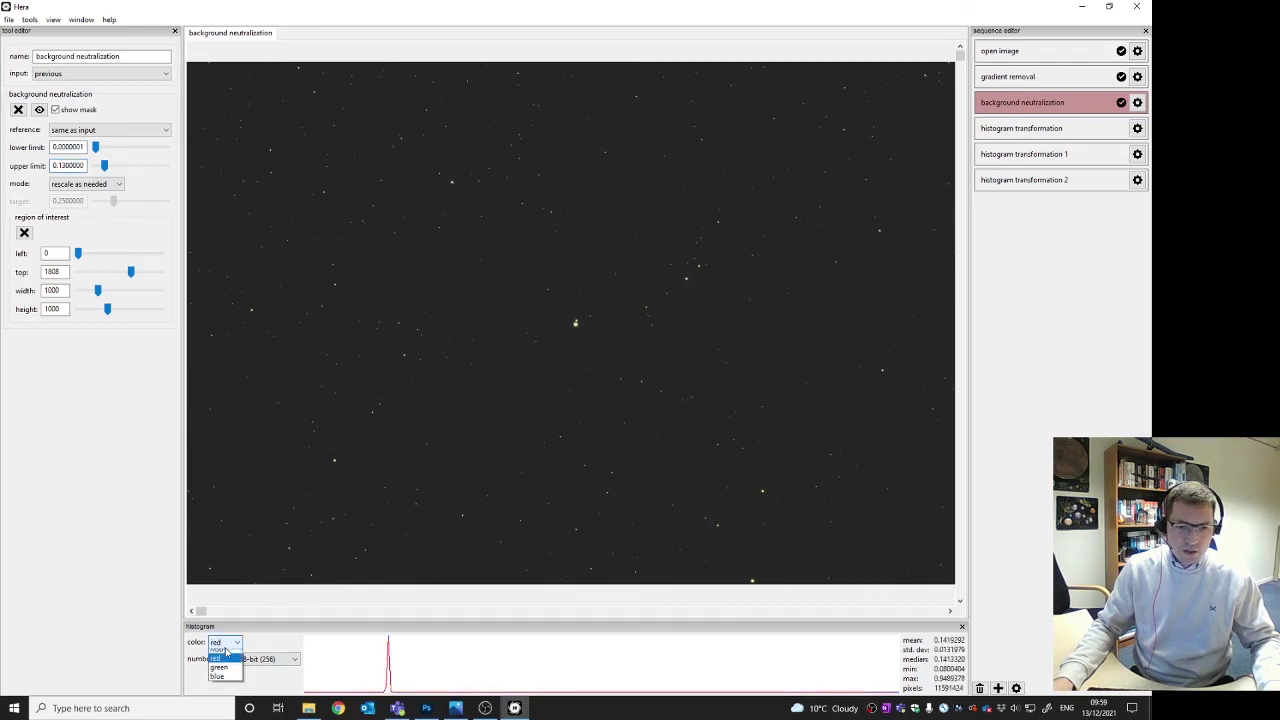
left_click(220, 672)
left_click(230, 644)
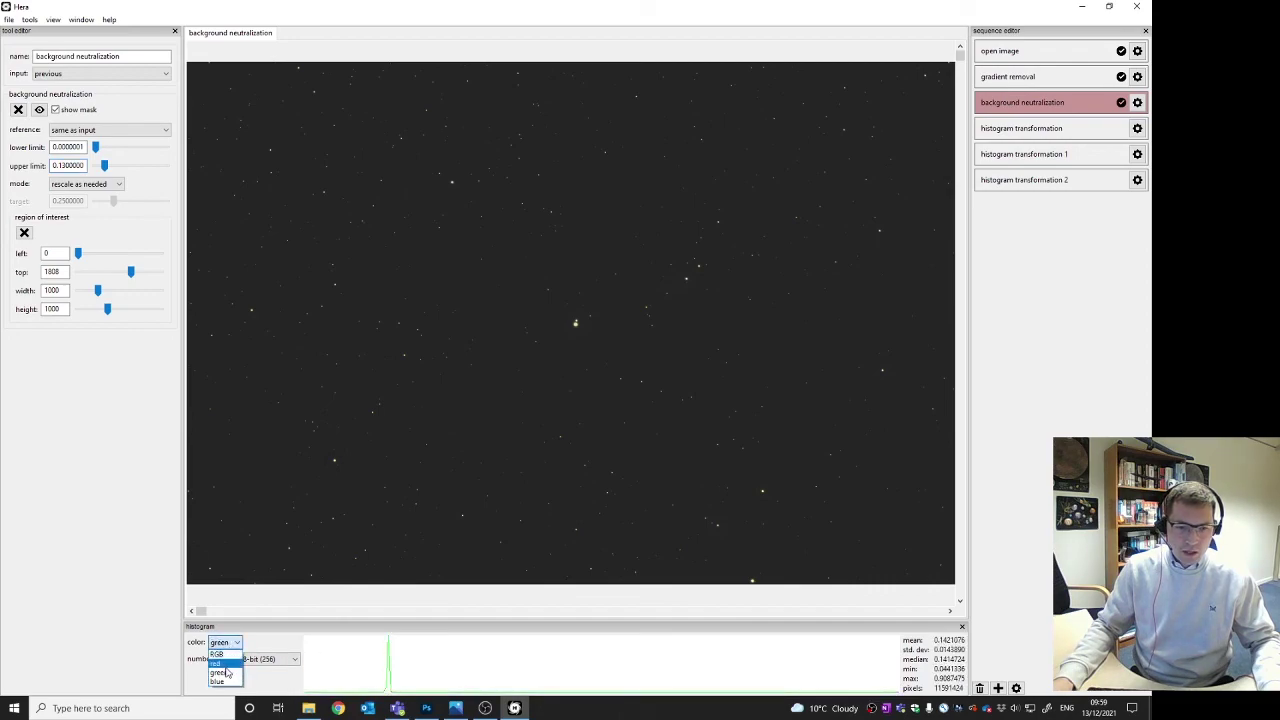
left_click(225, 680)
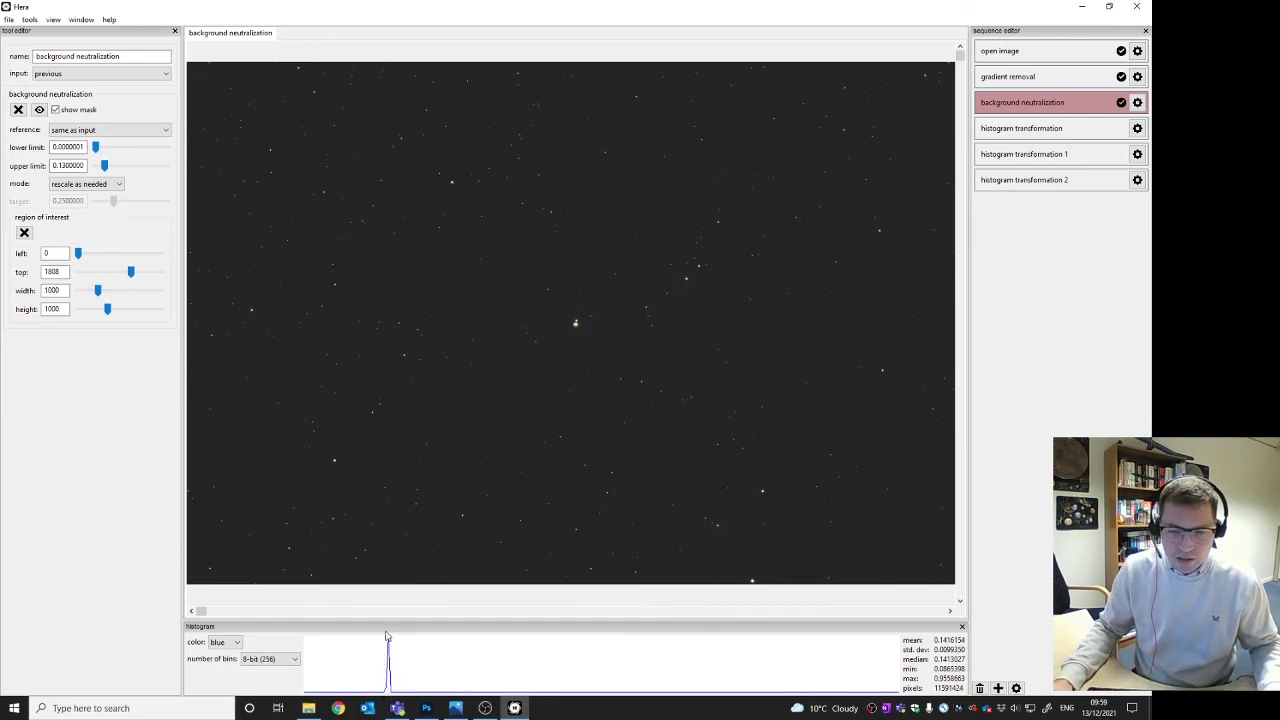
left_click(229, 643)
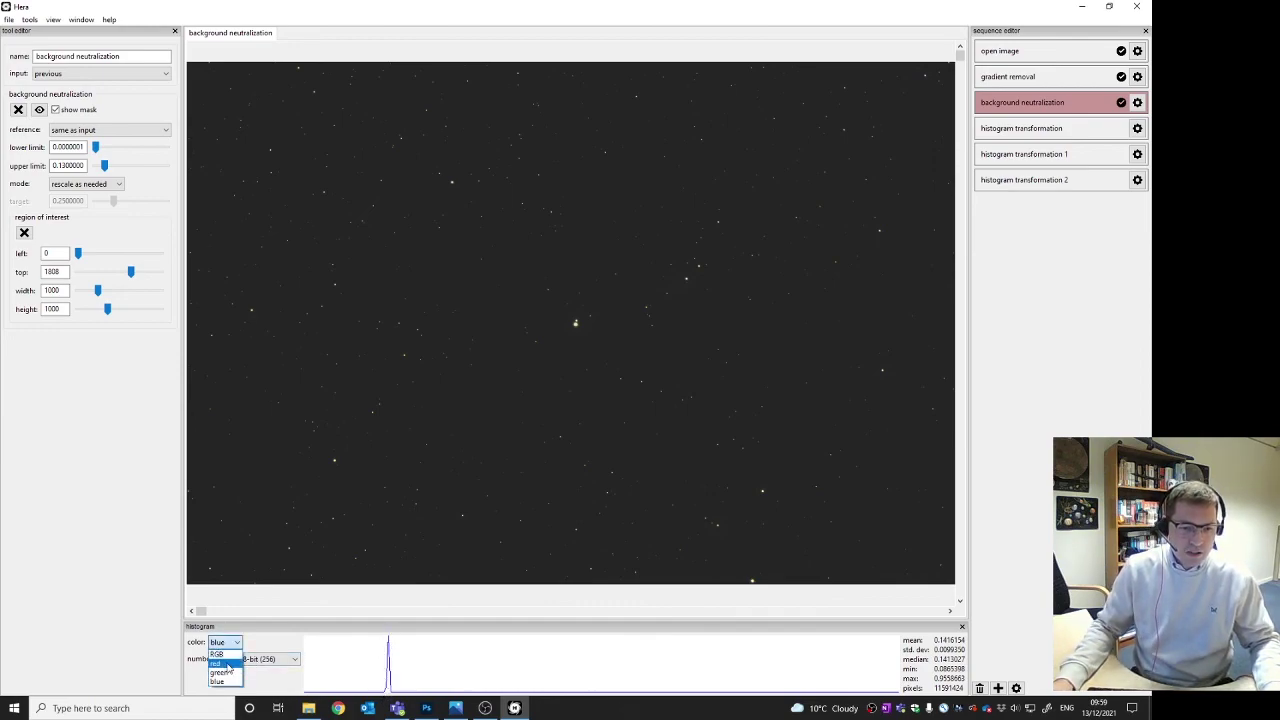
left_click(222, 651)
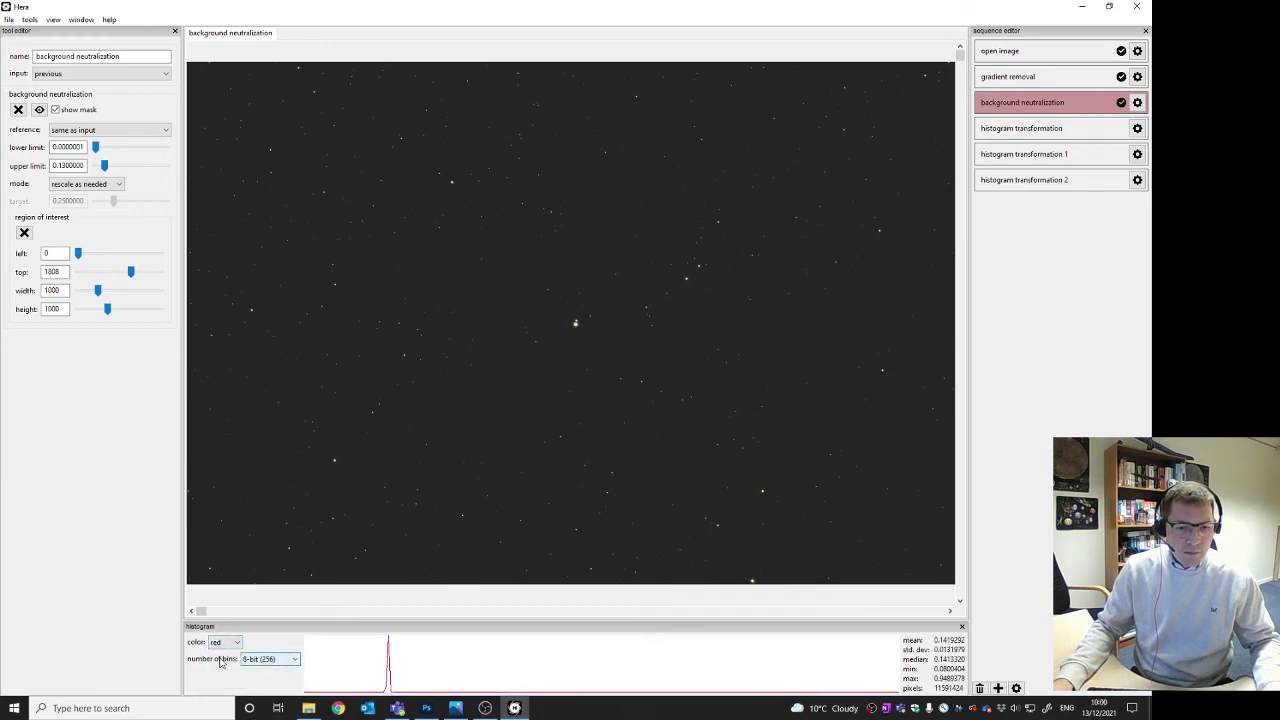
Examine the histogram with 16-bit (65536) bins, then return it to the RGB view with 8-bit (256) bins
left_click(268, 659)
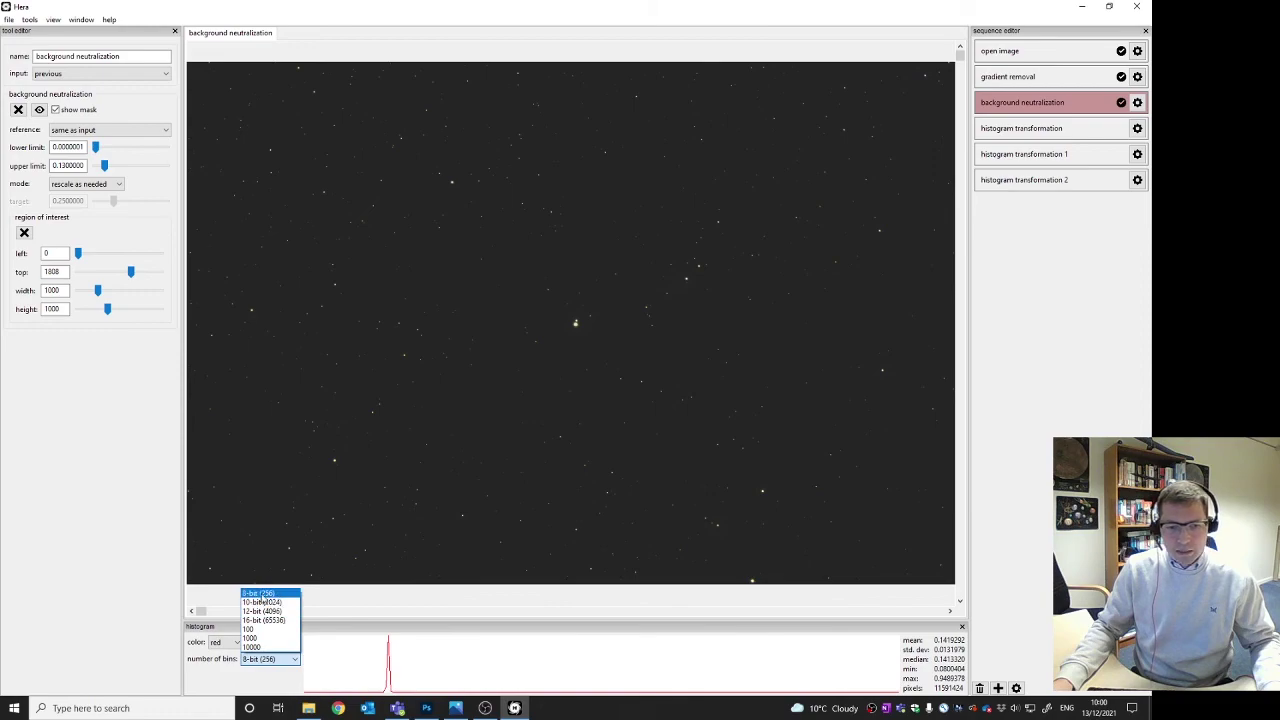
left_click(263, 620)
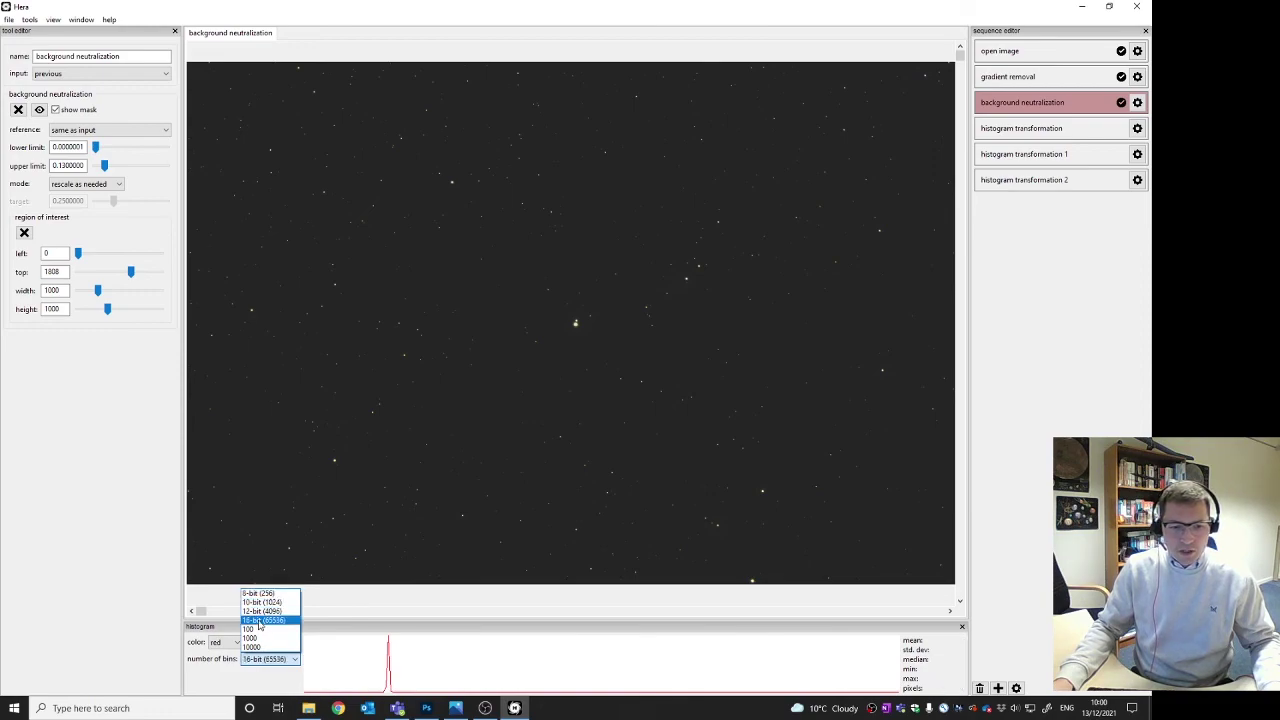
left_click(268, 660)
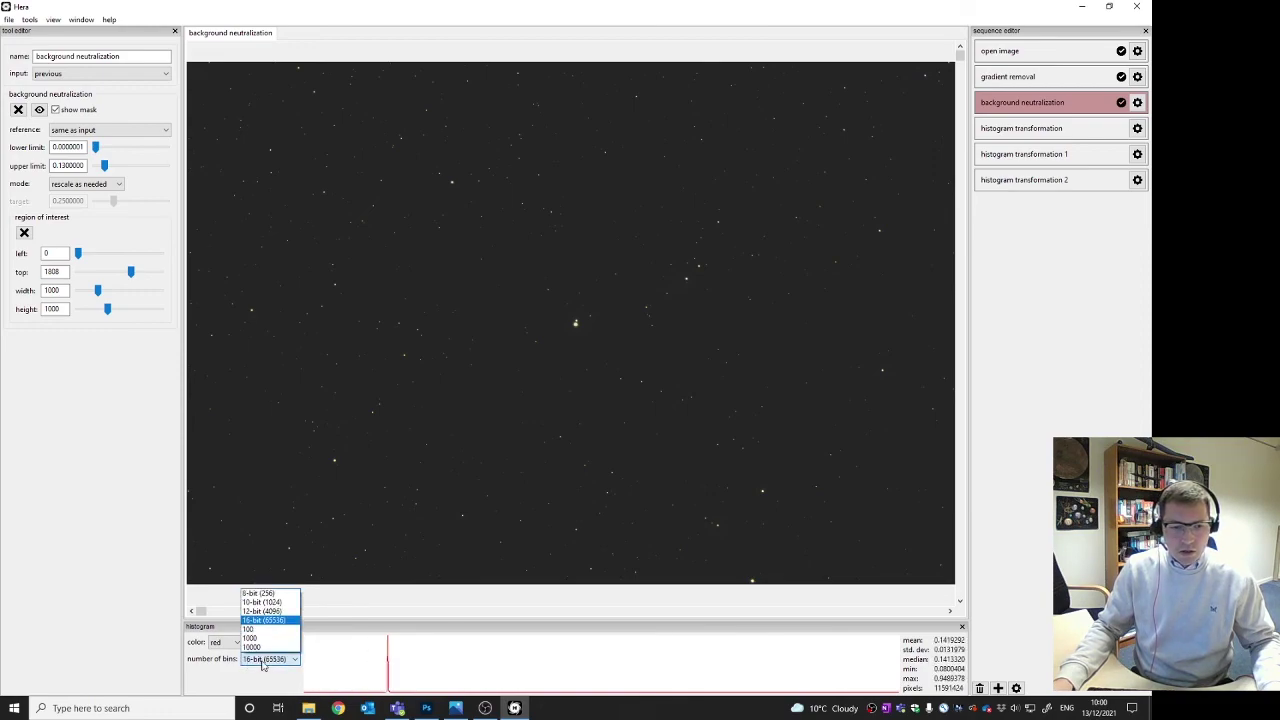
left_click(220, 647)
left_click(220, 647)
left_click(220, 680)
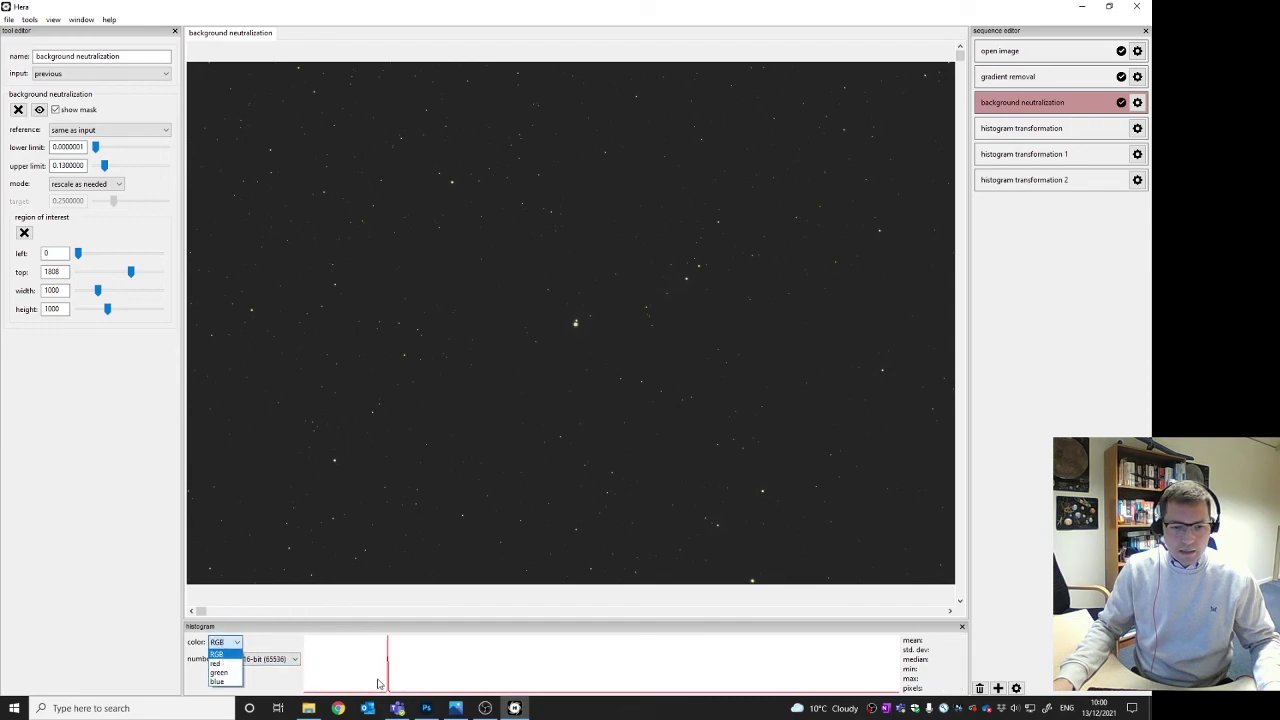
left_click(285, 663)
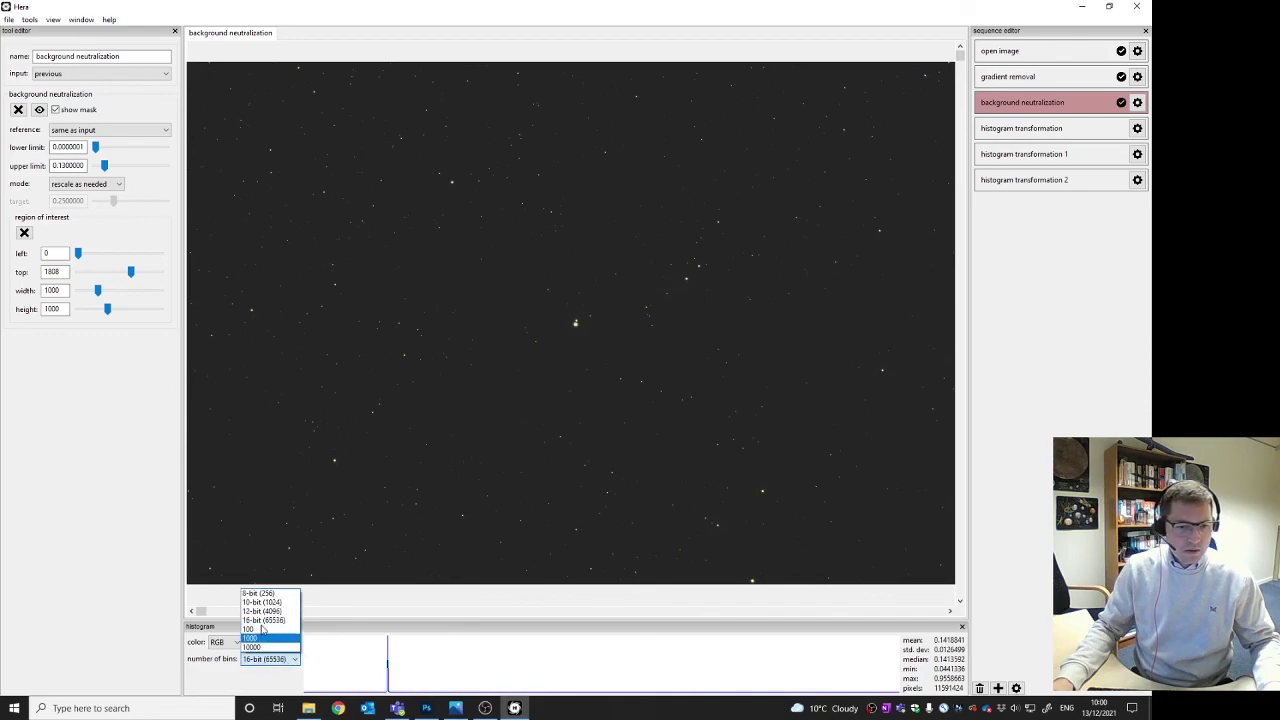
left_click(257, 595)
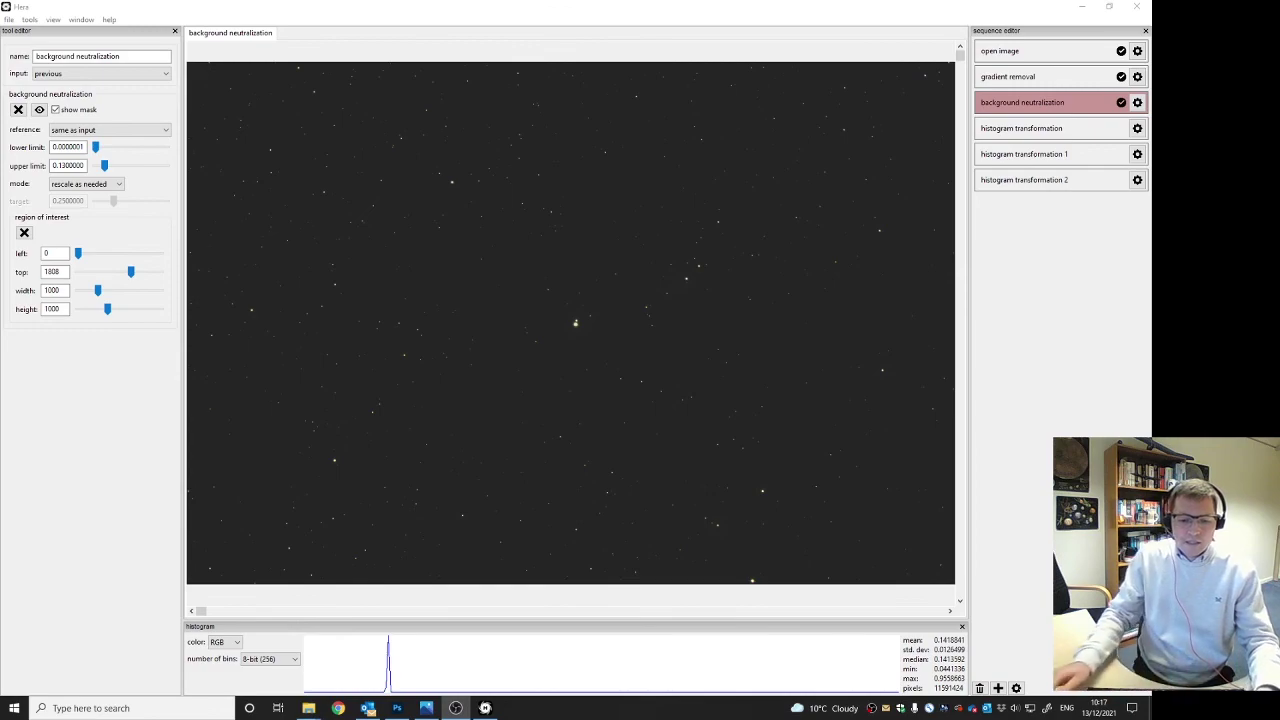
Add a color calibration tool to the sequence and move it directly after background neutralization
left_click(30, 19)
mouse_move(44, 47)
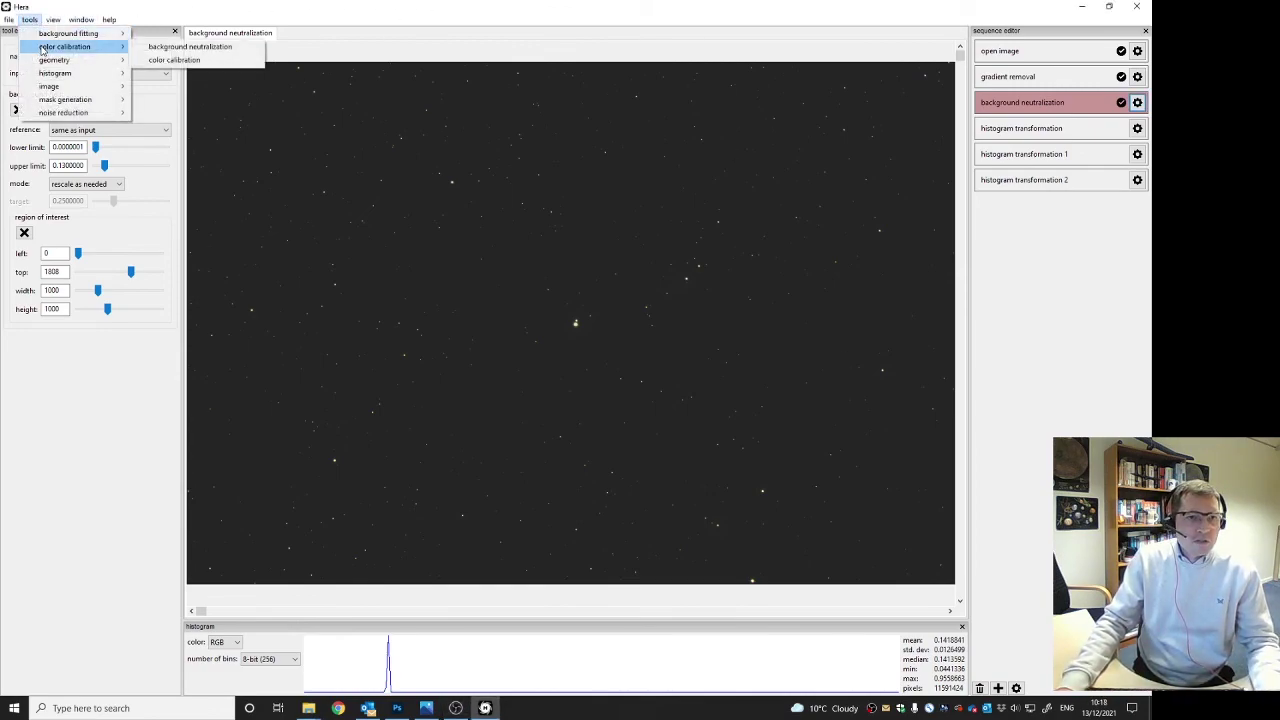
left_click(160, 62)
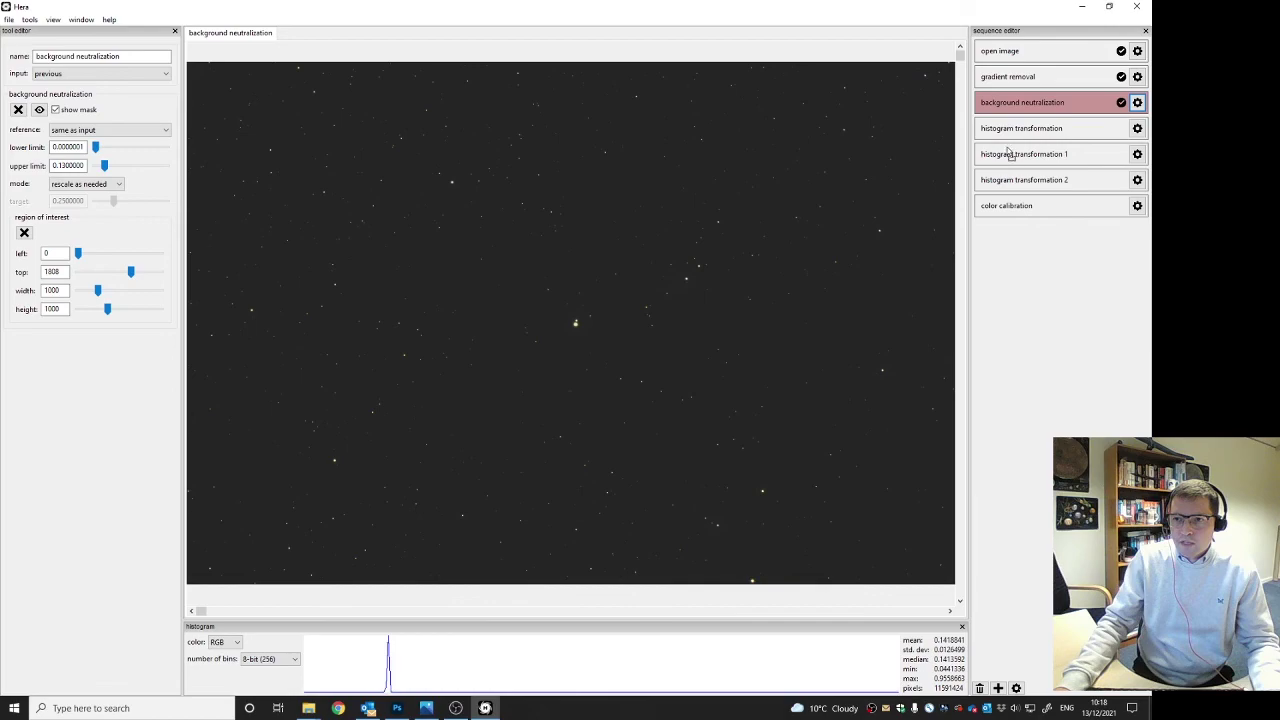
left_click_drag(1010, 135, 1008, 130)
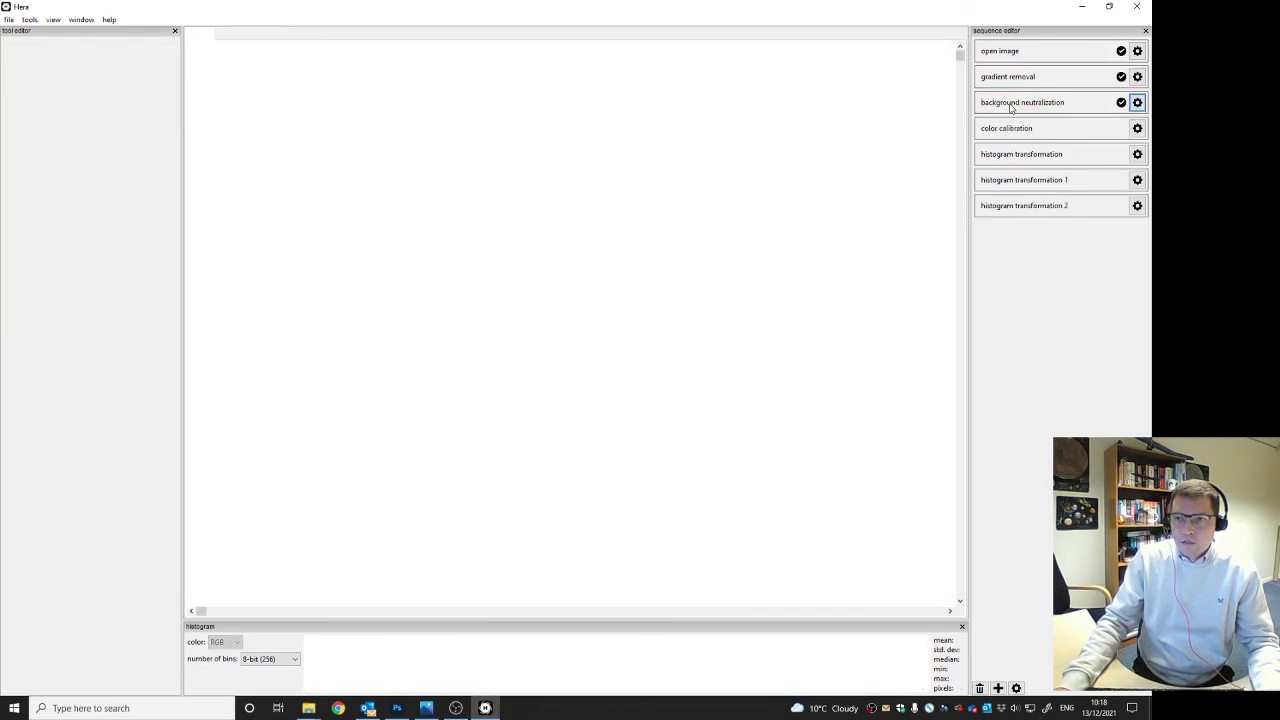
Open the color calibration settings and inspect the white reference mask over the input image, hiding the mask again when done
left_click(1137, 130)
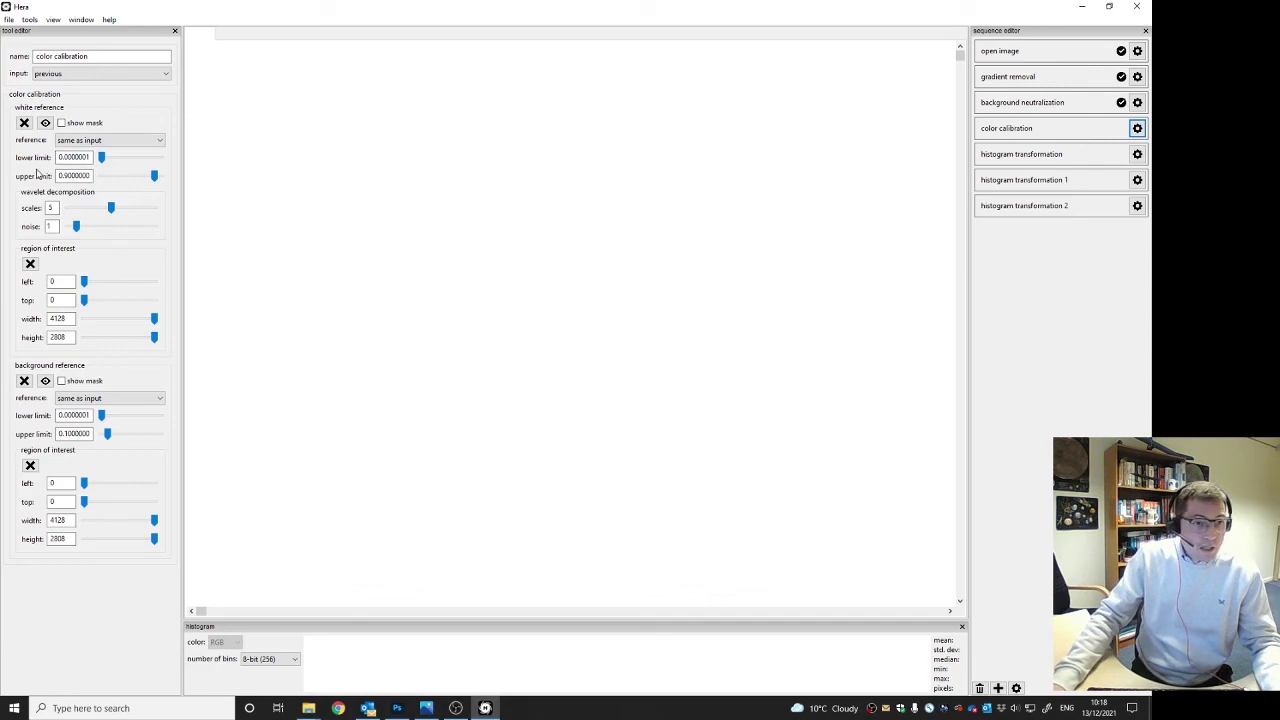
left_click(46, 123)
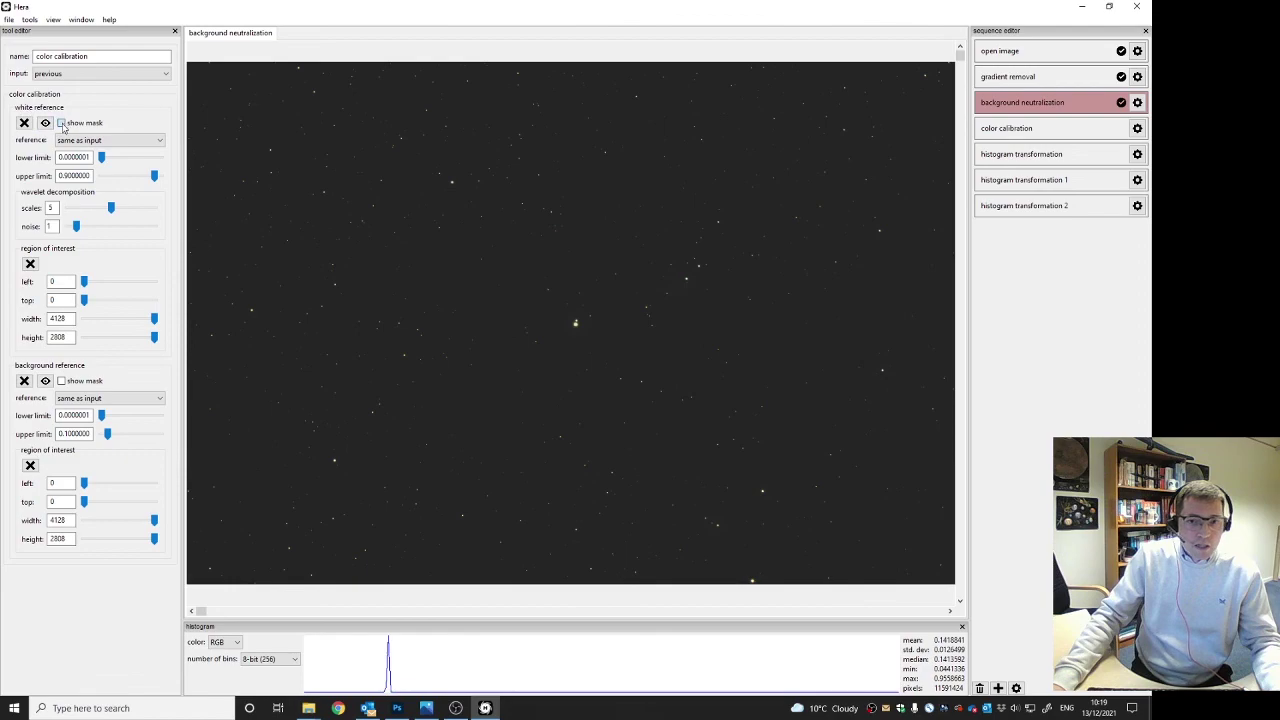
left_click(62, 123)
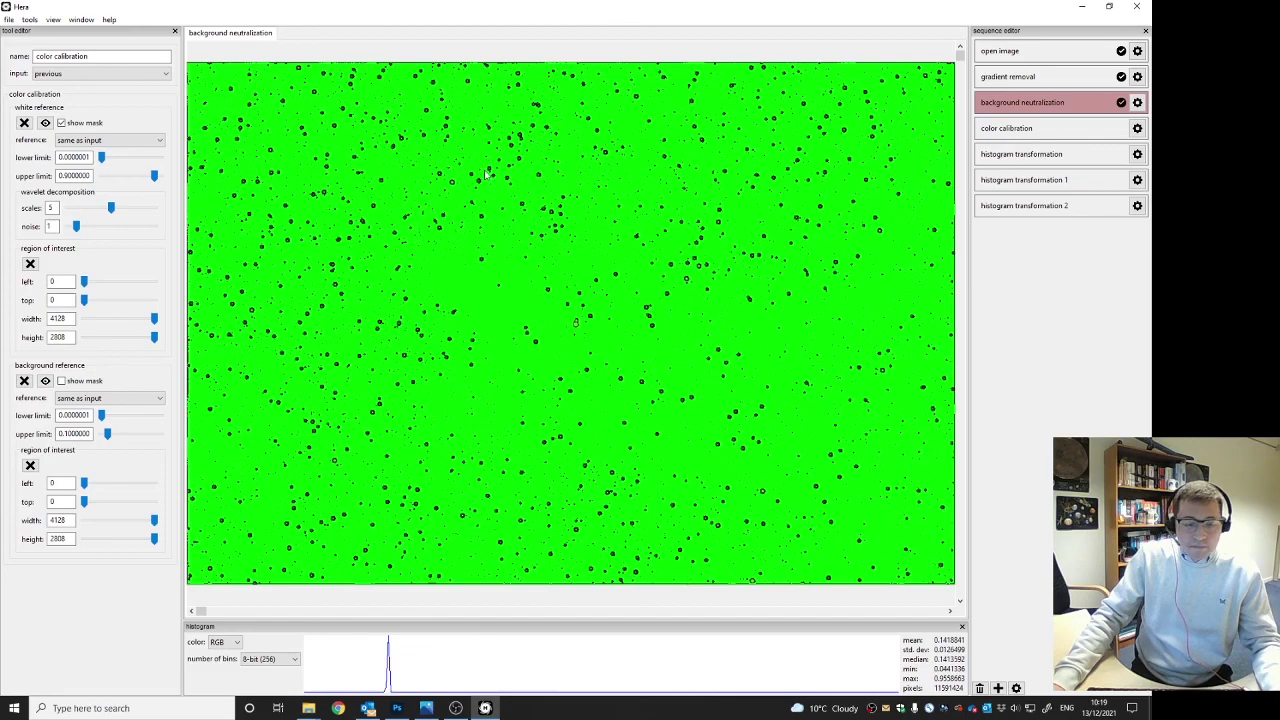
left_click(74, 175)
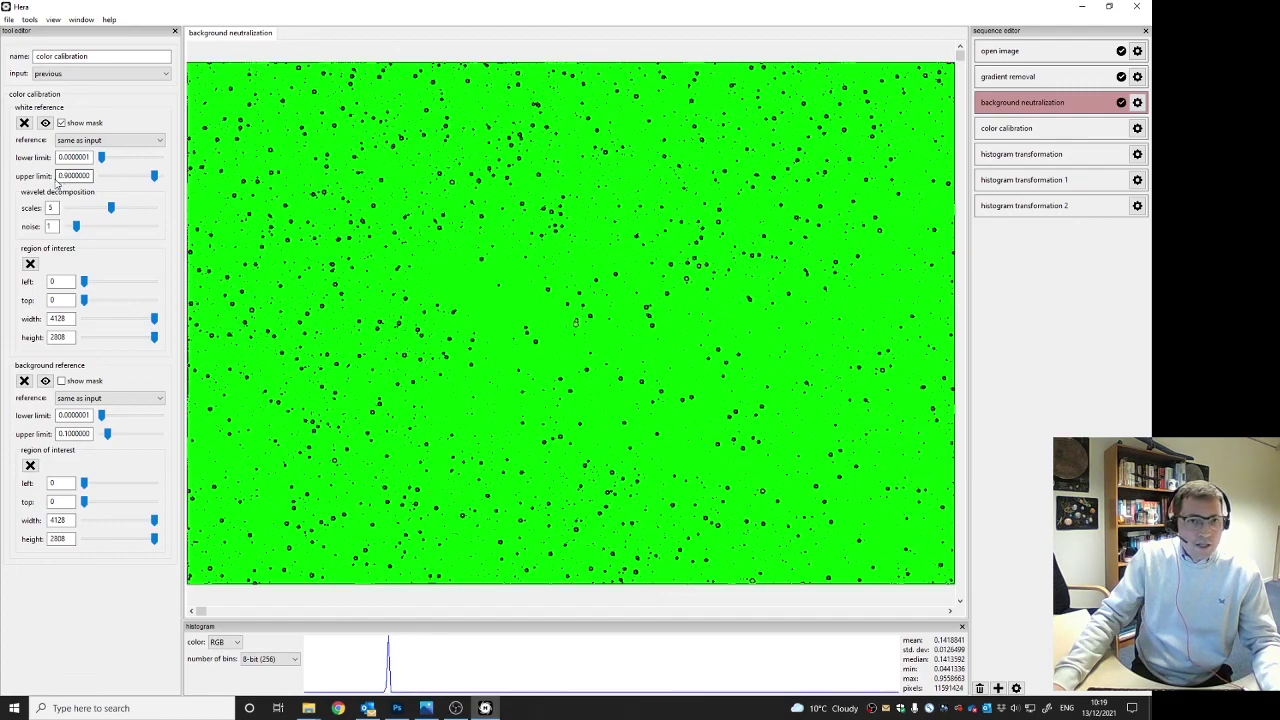
left_click(61, 123)
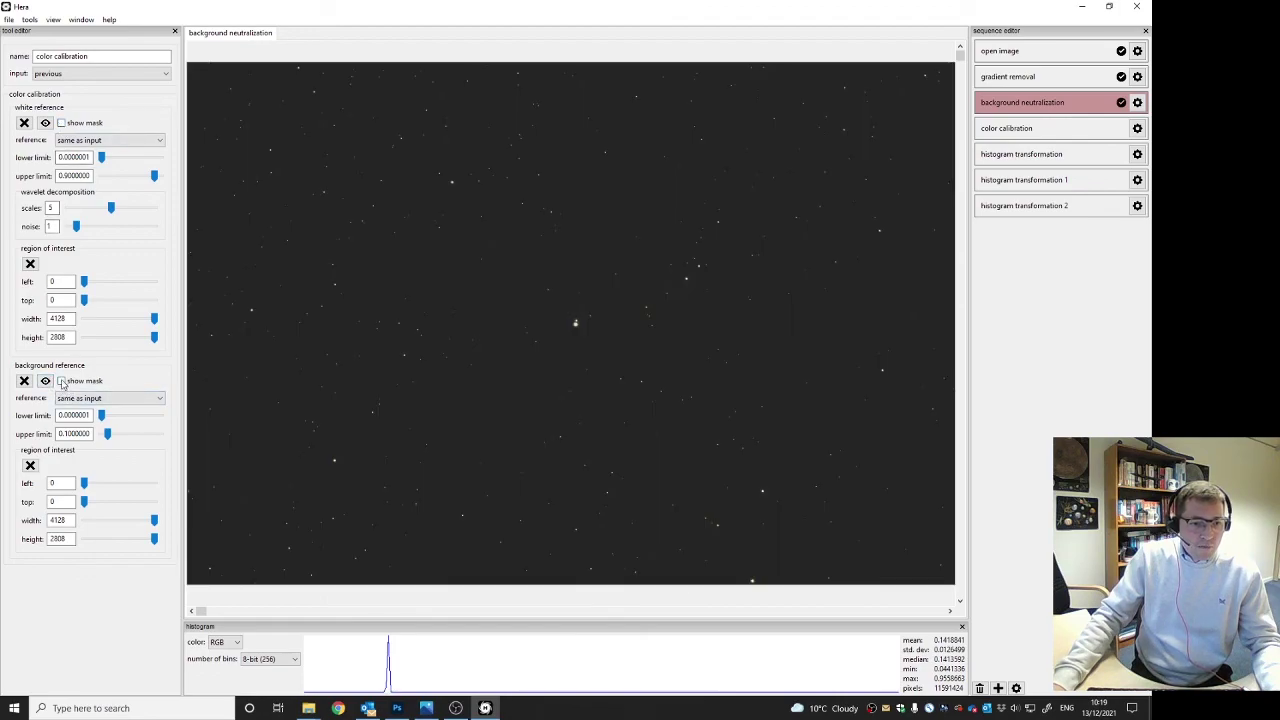
Set the color calibration background reference region to 1000 wide and 1000 high in the image's lower-left corner, with top at 1808
double_click(57, 520)
type("1000")
key("Tab")
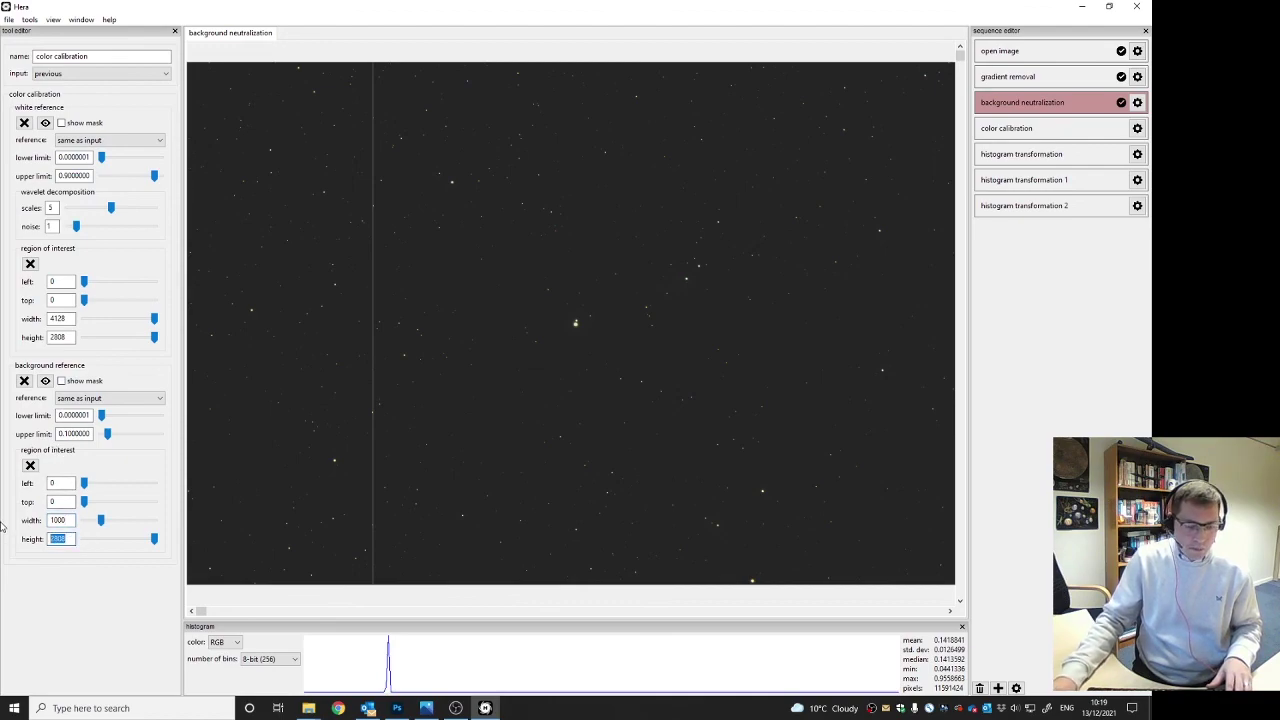
type("1000")
left_click_drag(84, 502, 137, 506)
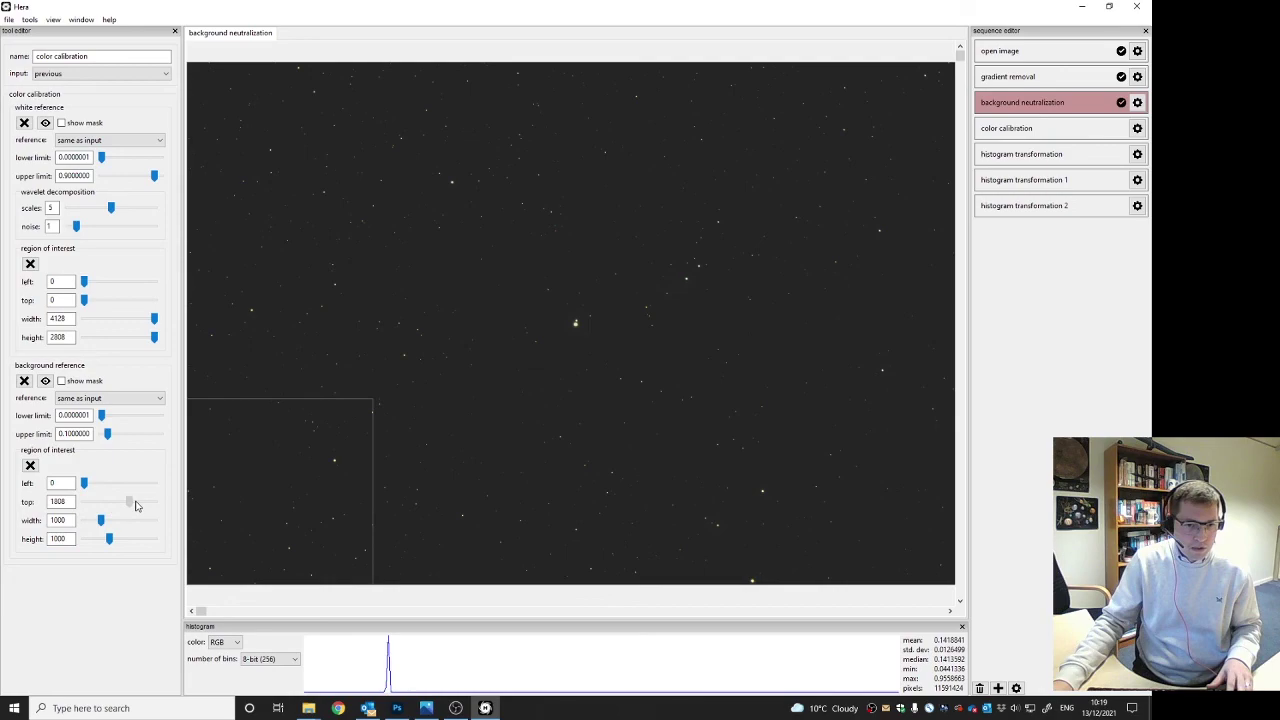
Set the background reference upper limit to 0.15 with its mask shown, and run the color calibration
left_click(61, 380)
left_click(67, 428)
type("3")
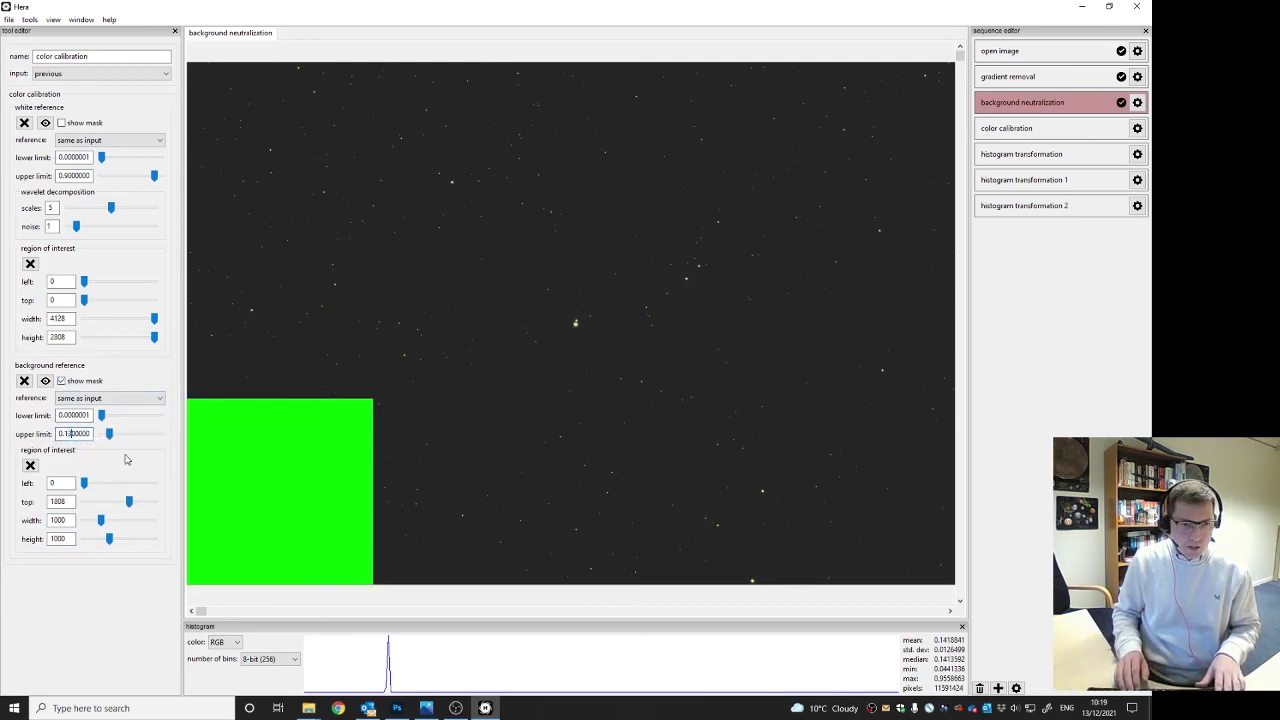
left_click_drag(113, 440, 110, 436)
left_click(69, 436)
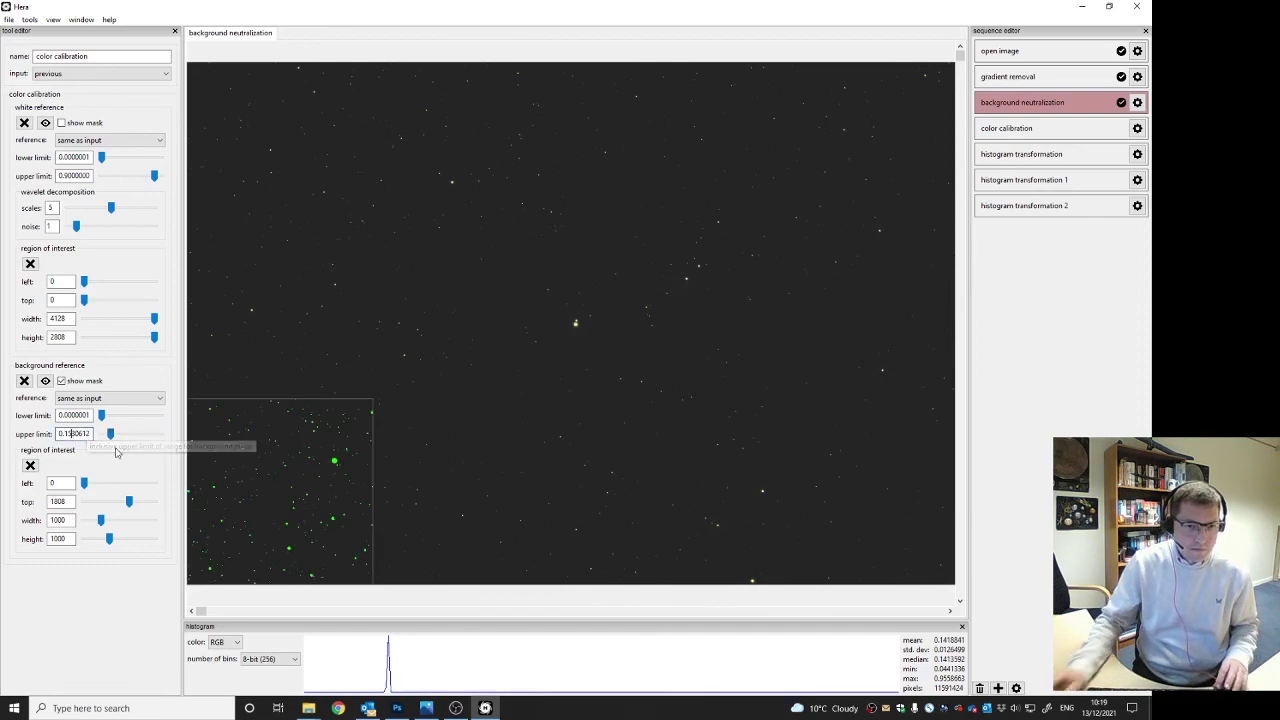
key("shift+End")
key("BackSpace")
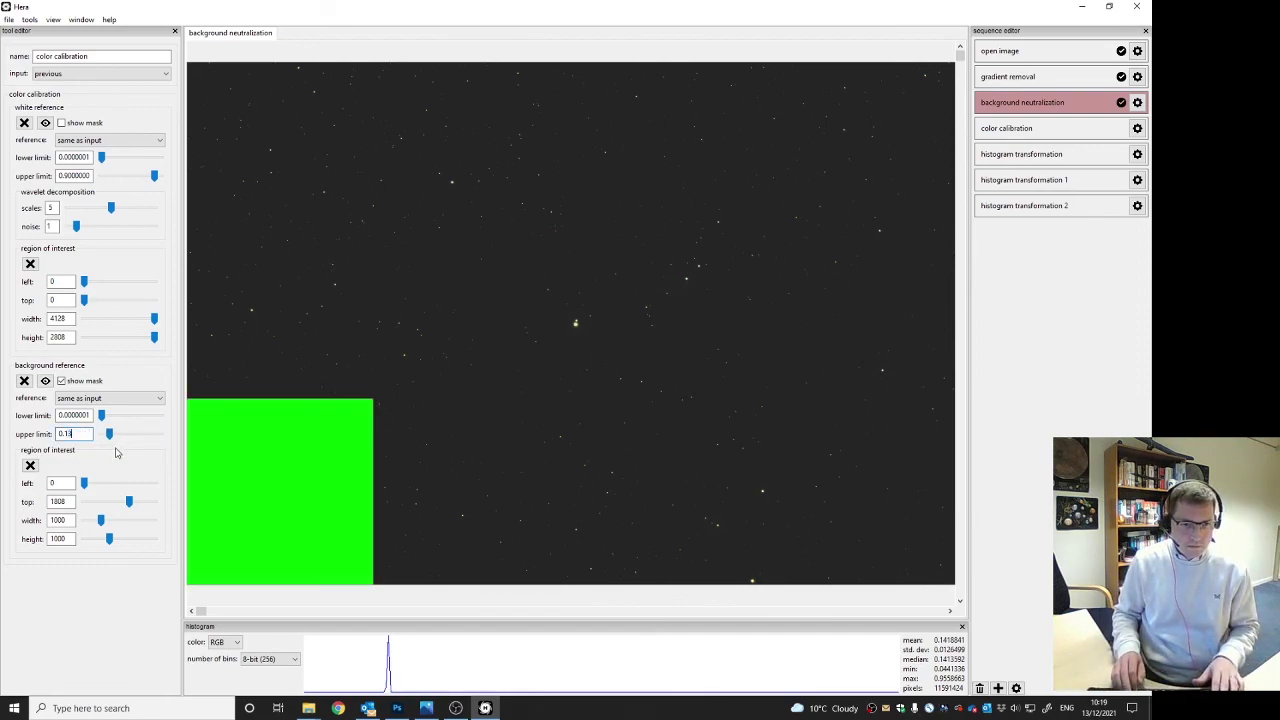
type("5")
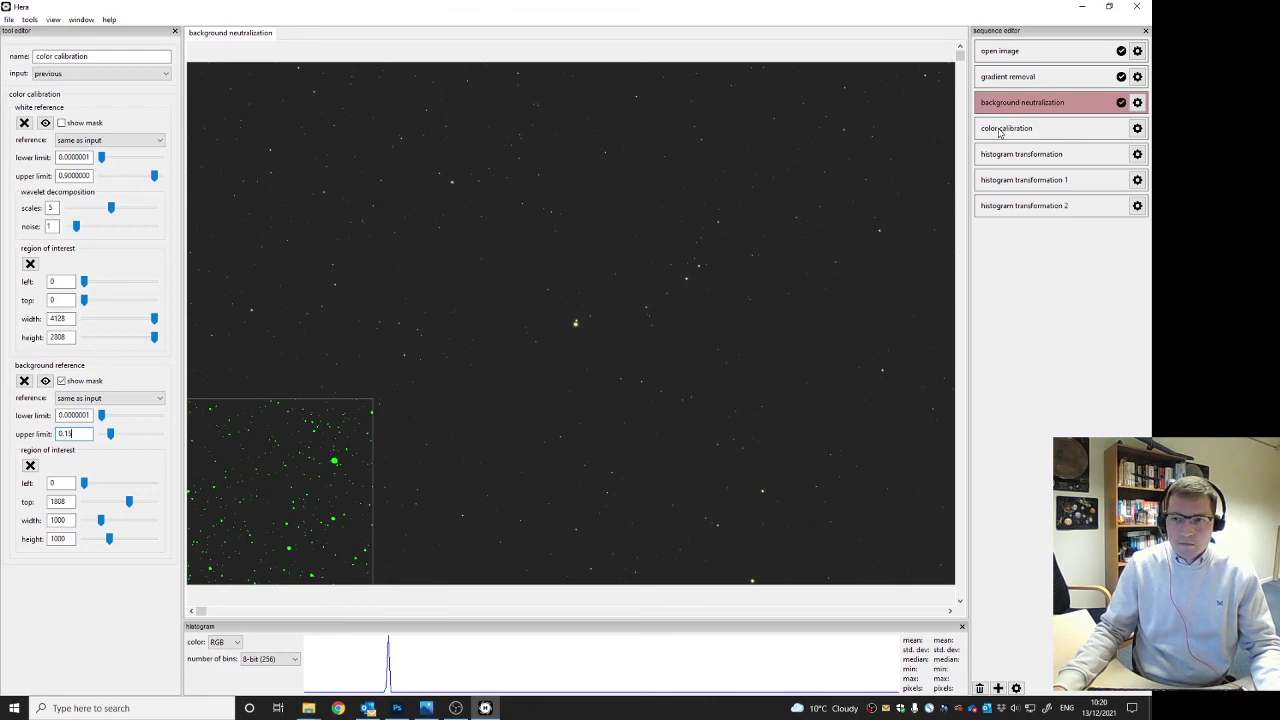
left_click(999, 130)
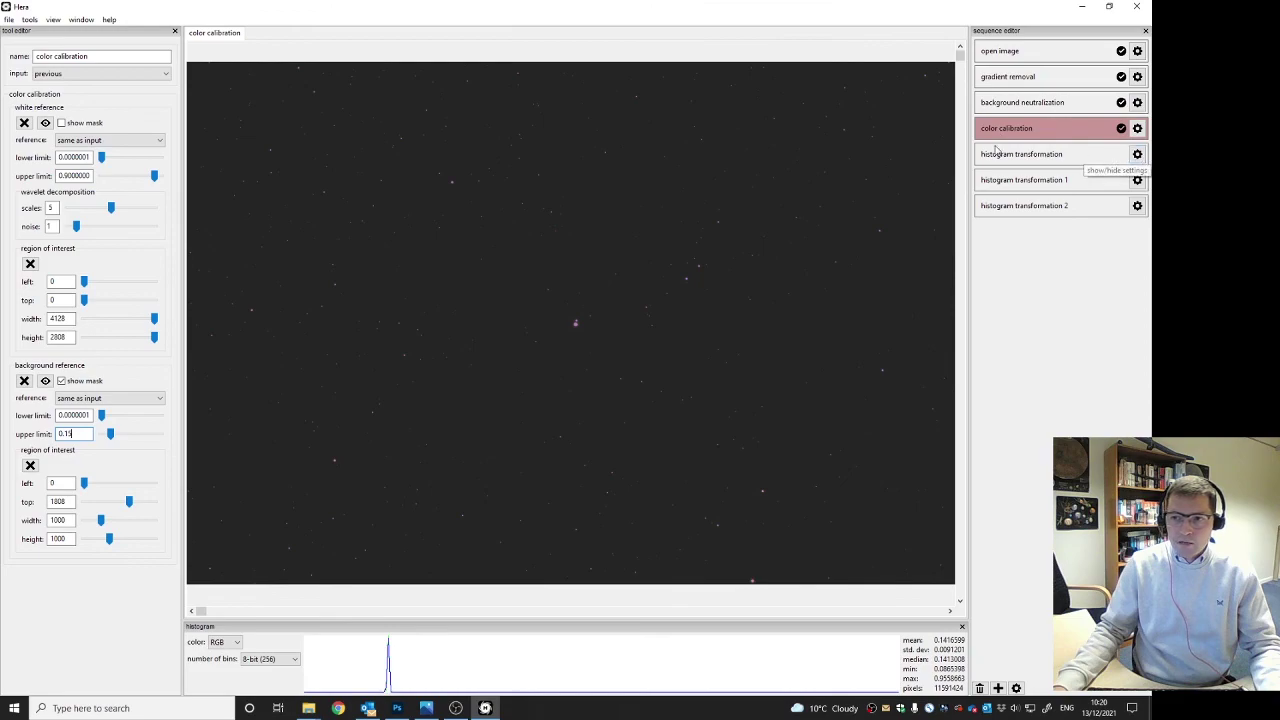
Link the color channels in the first histogram transformation, recompute its auto stretch and run it on the color-calibrated image
left_click(1137, 154)
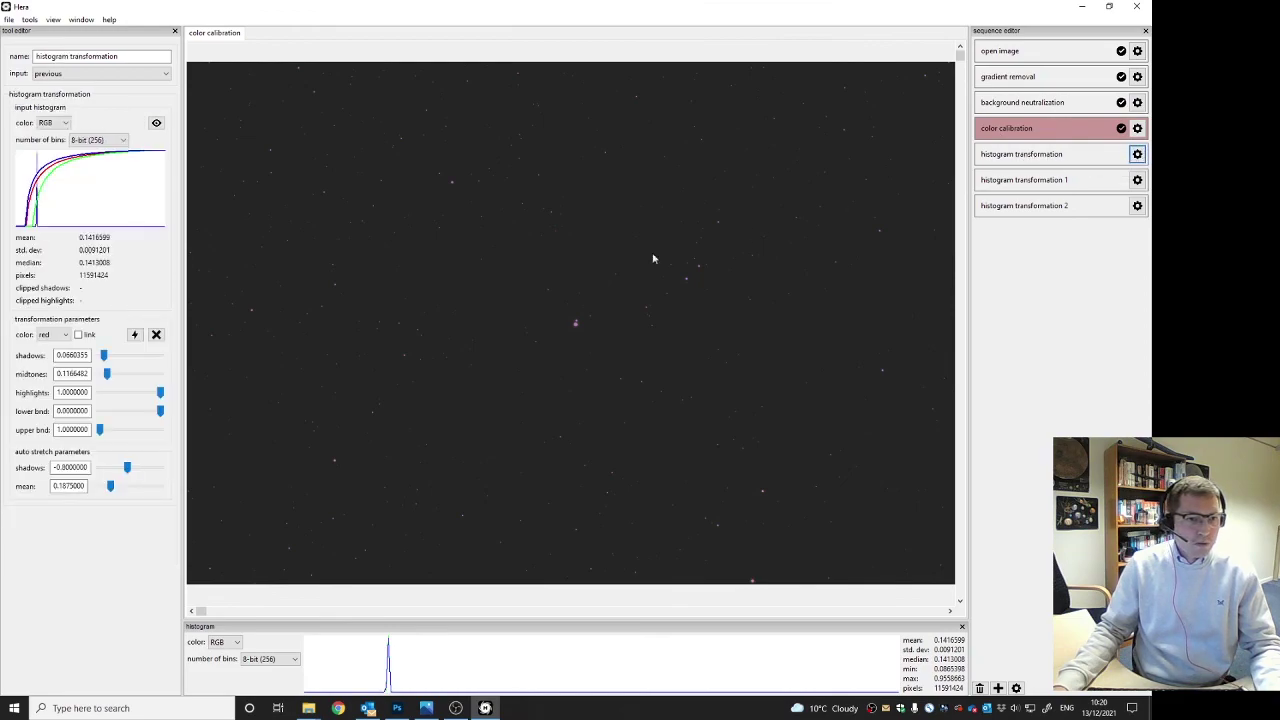
left_click(78, 336)
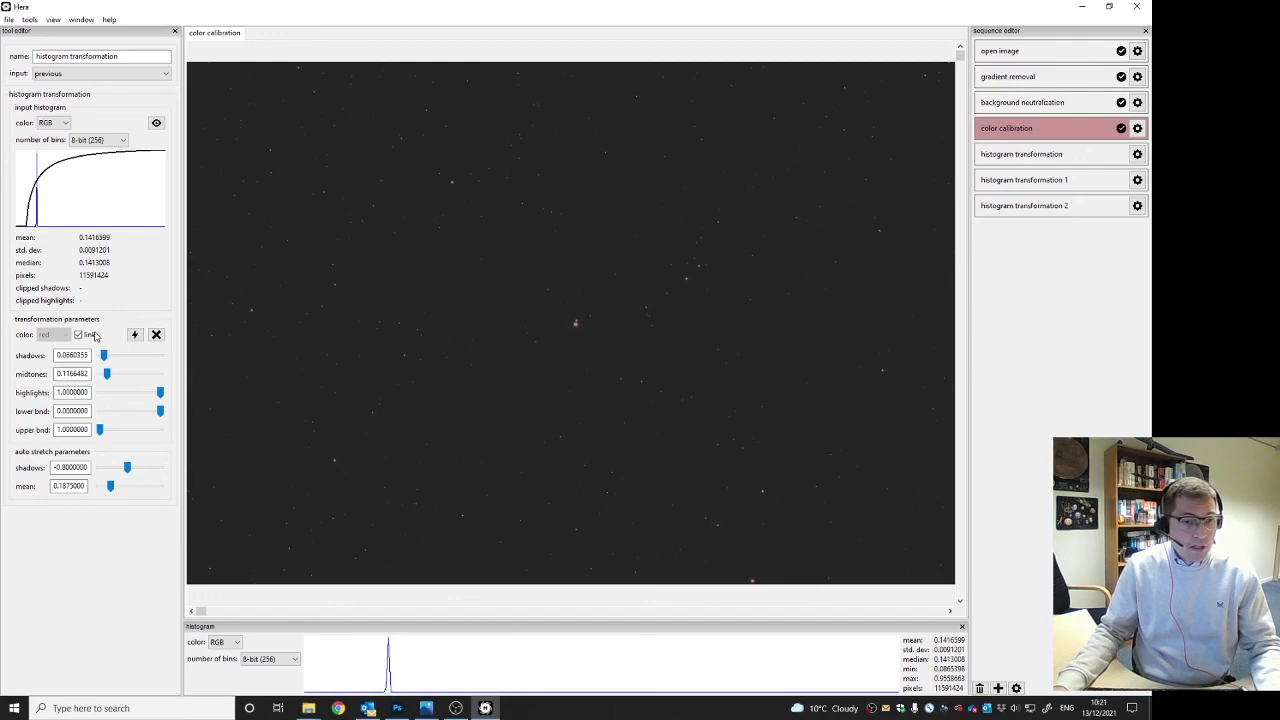
left_click(134, 334)
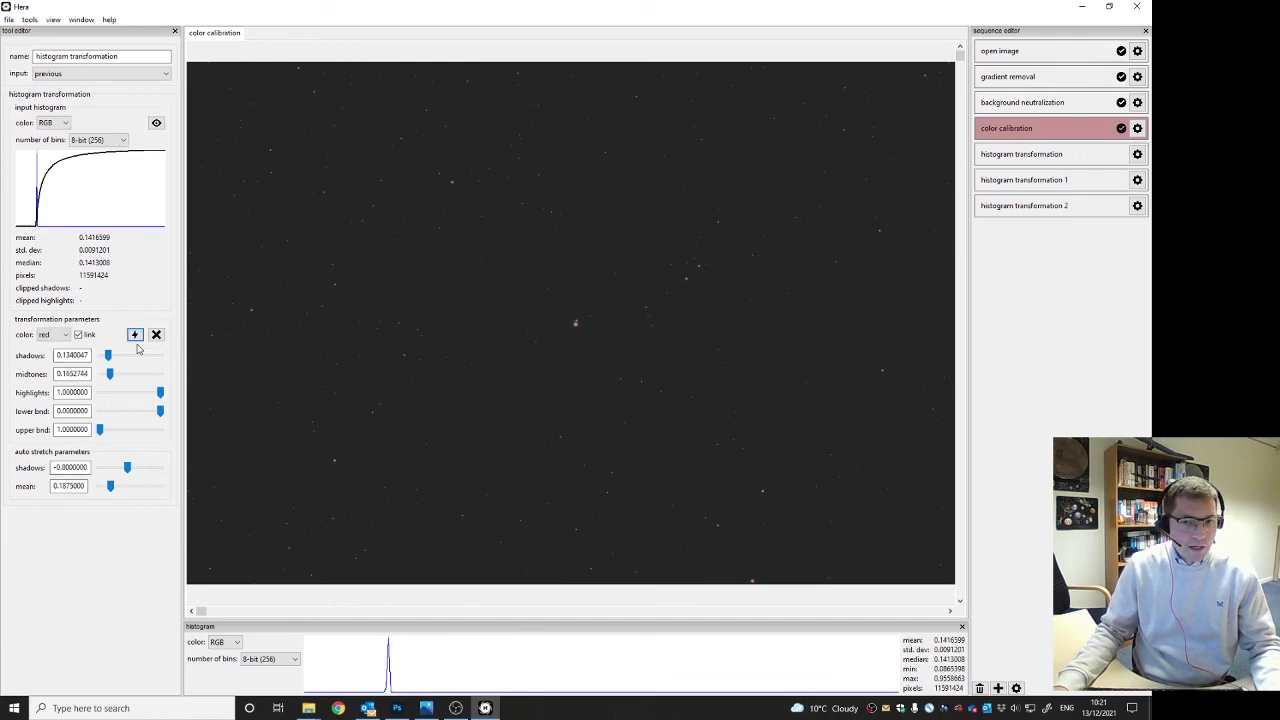
left_click(997, 158)
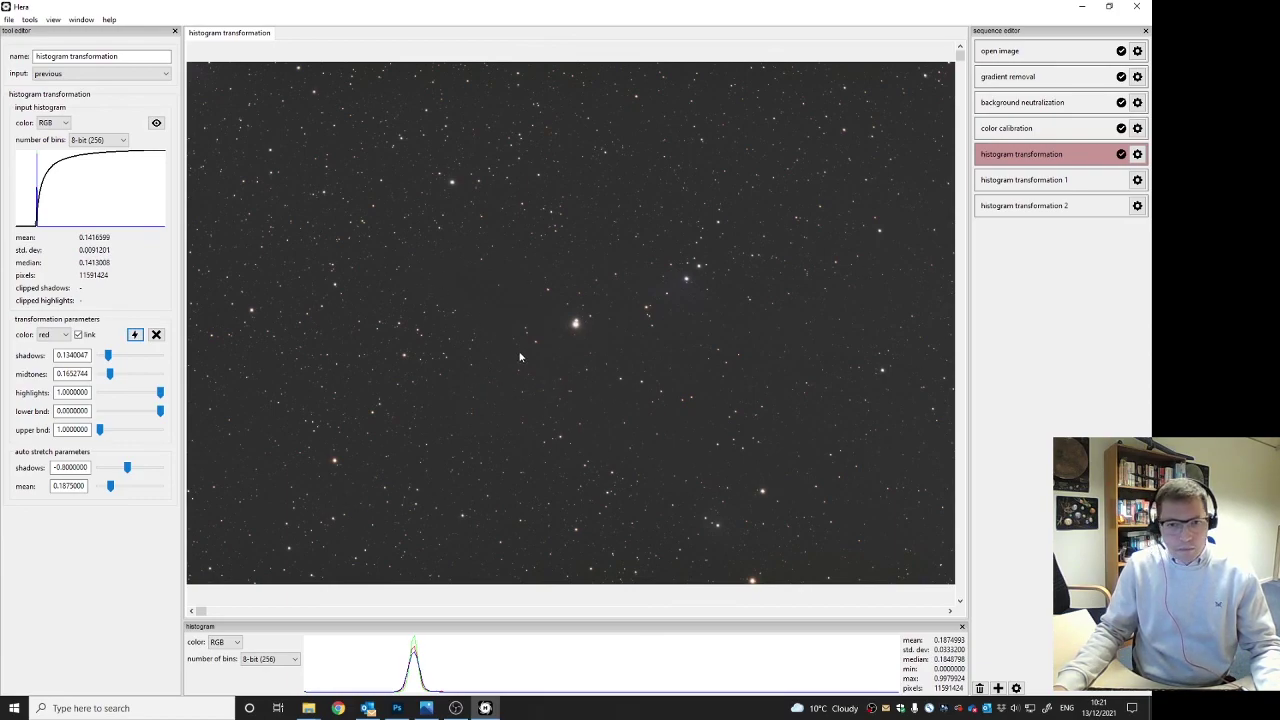
Set the auto stretch mean of histogram transformation 1 to 0.1875, recompute its auto stretch and run it
left_click(1137, 180)
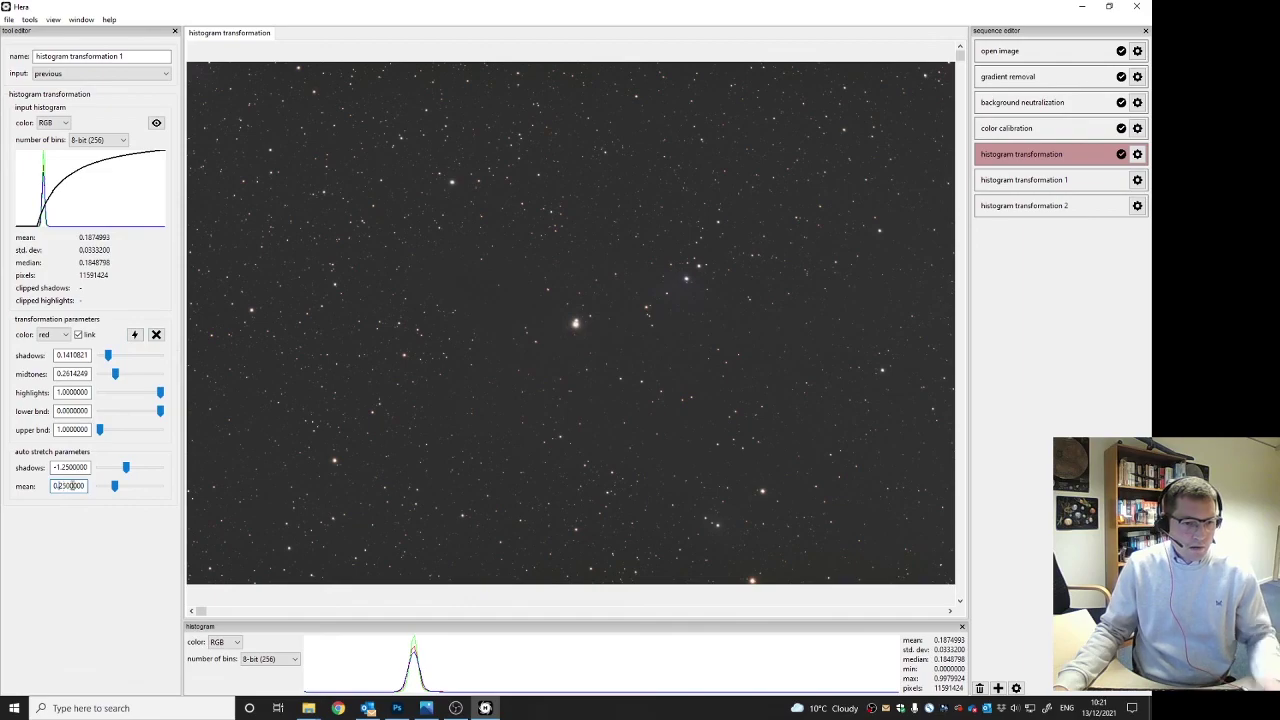
left_click_drag(57, 485, 234, 505)
type("1875")
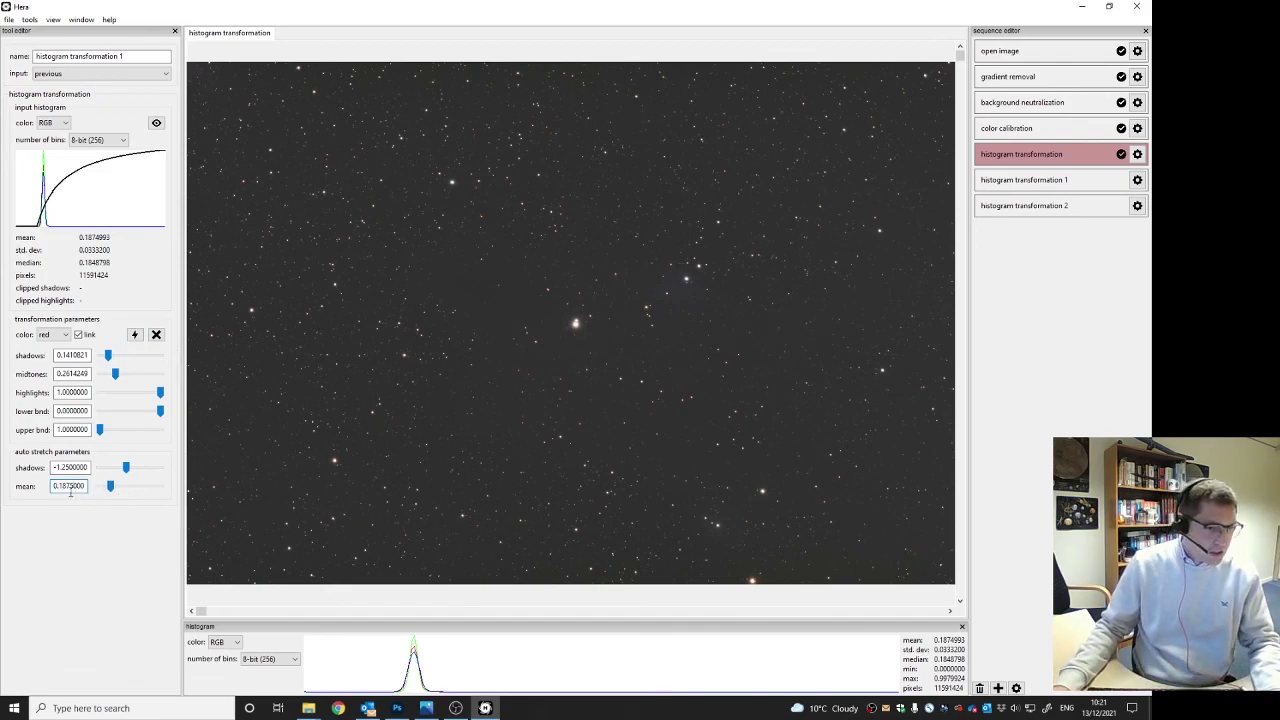
left_click(134, 334)
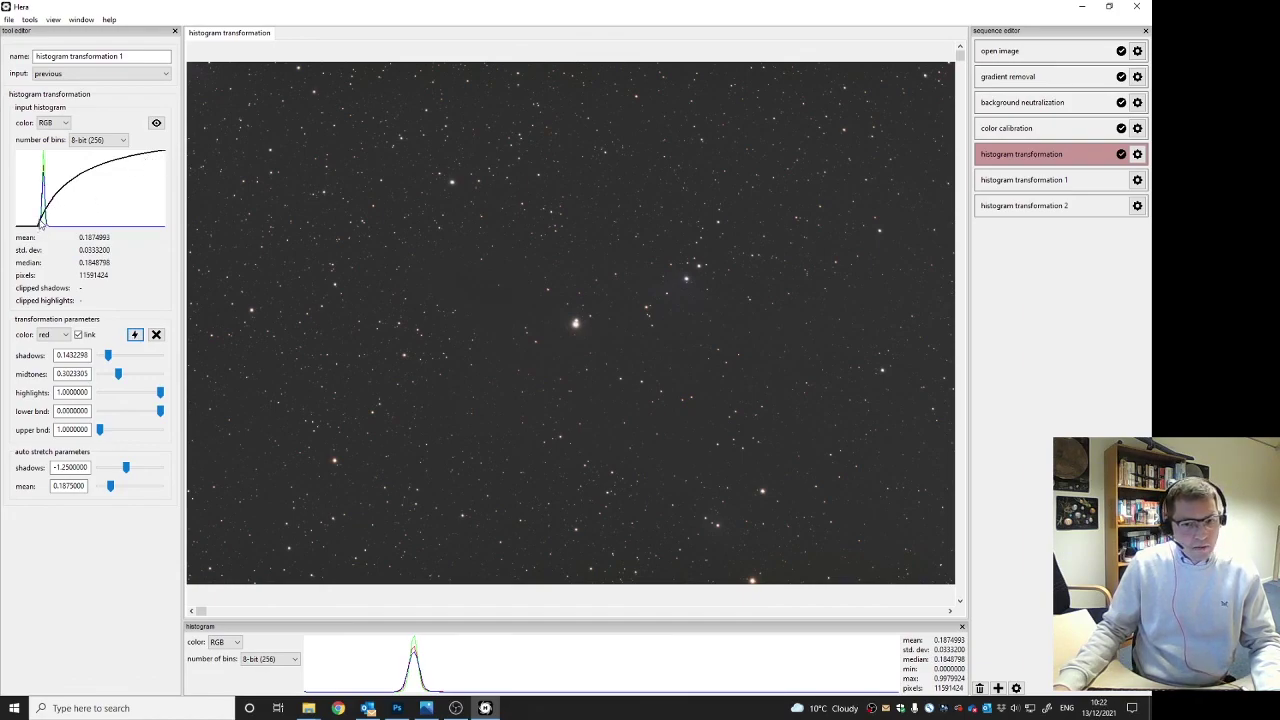
left_click(988, 180)
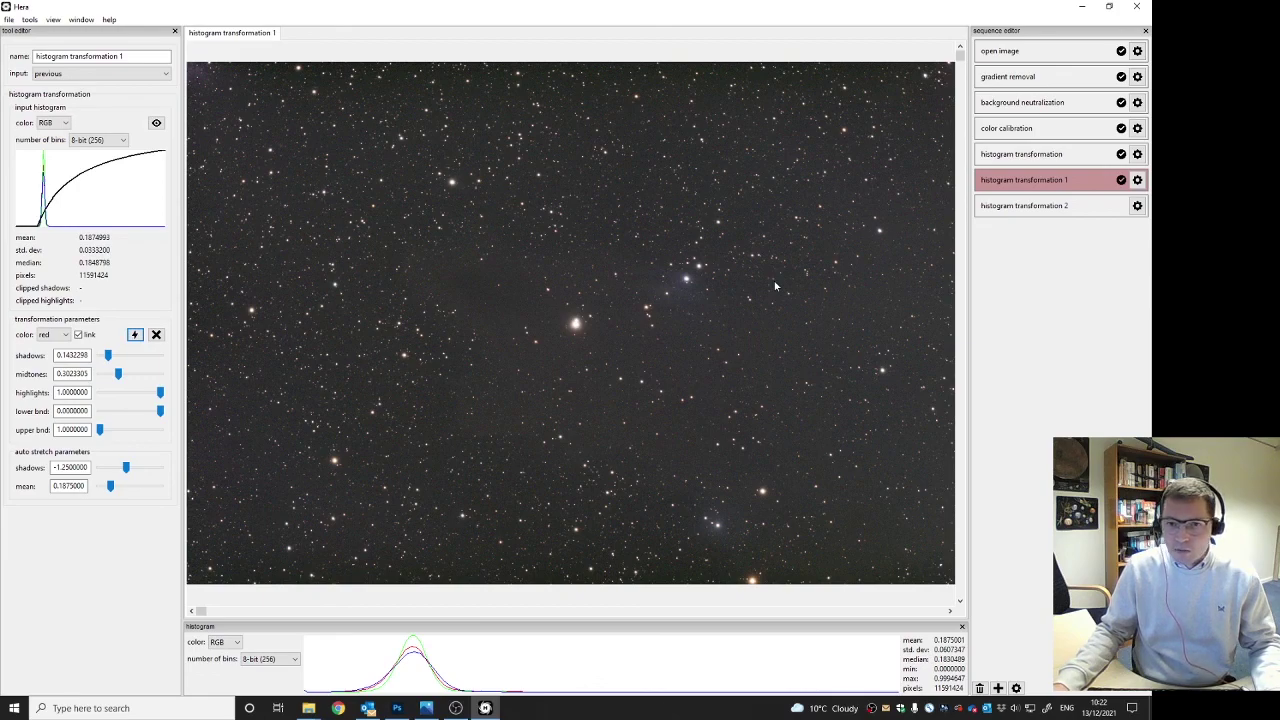
Recompute the auto stretch of histogram transformation 2 with mean 0.25, run it, and compare its result with histogram transformation 1
left_click(1137, 205)
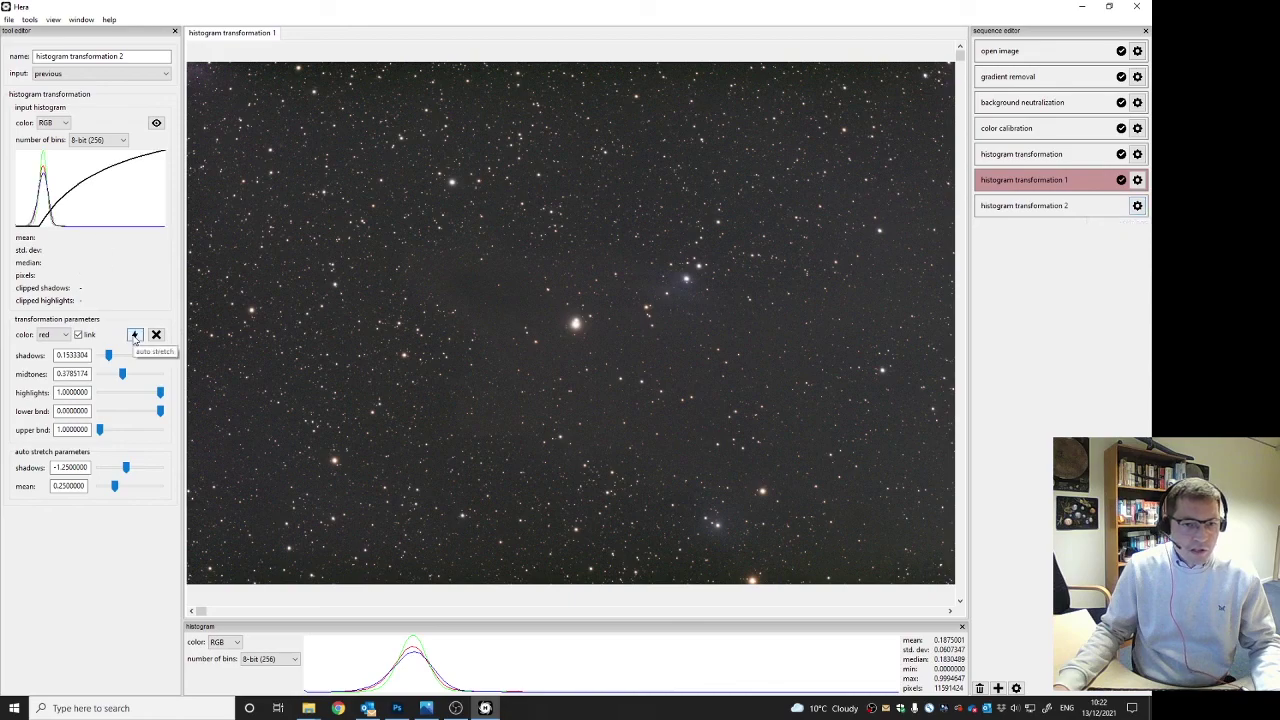
left_click(1028, 207)
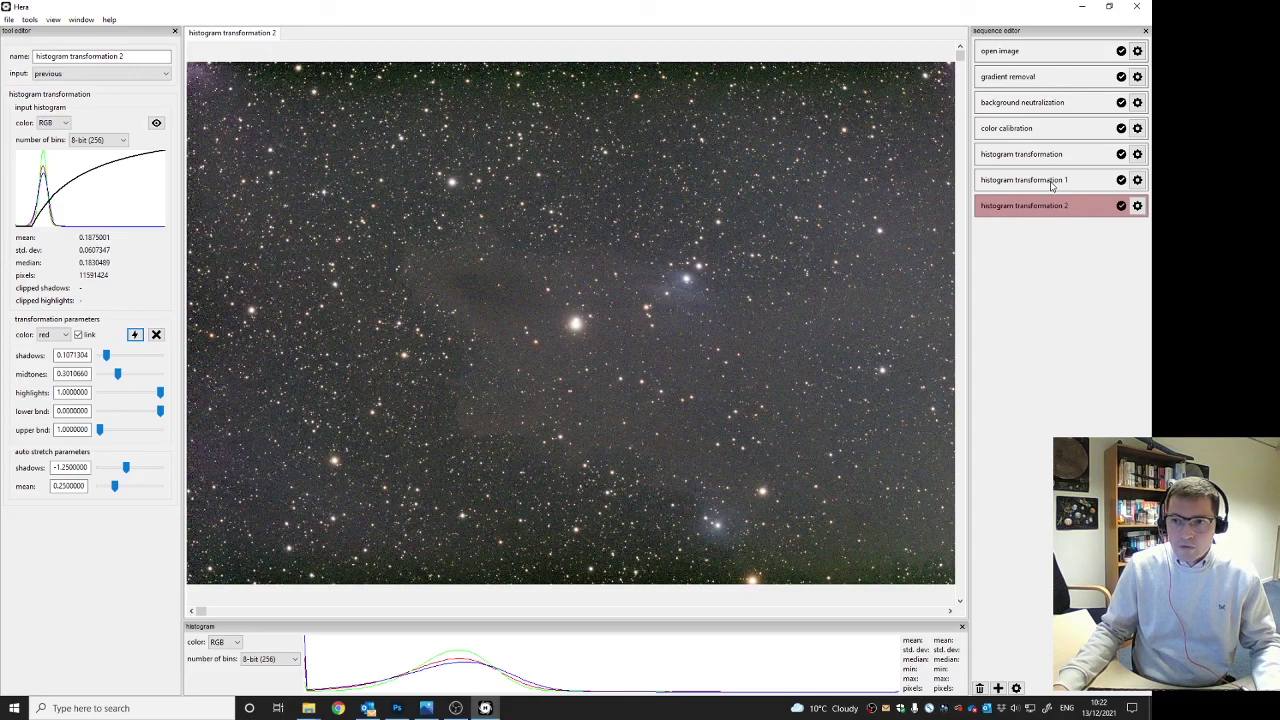
left_click(1051, 183)
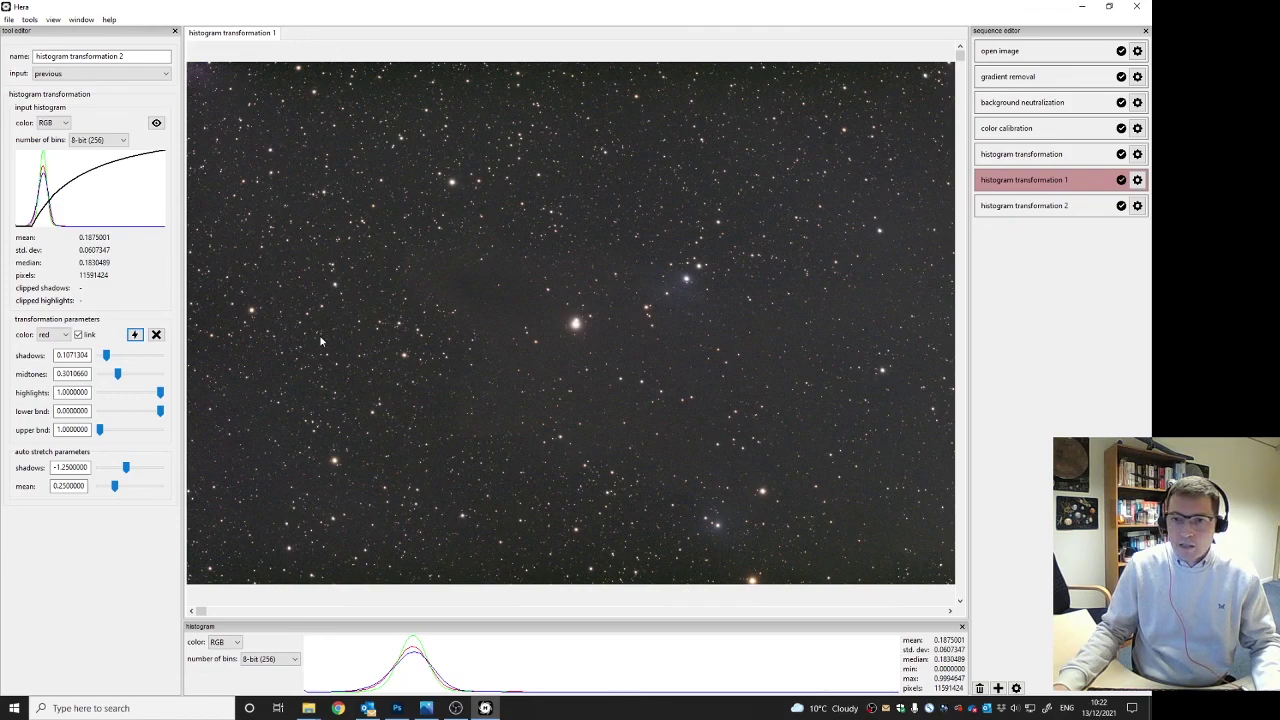
left_click(1007, 208)
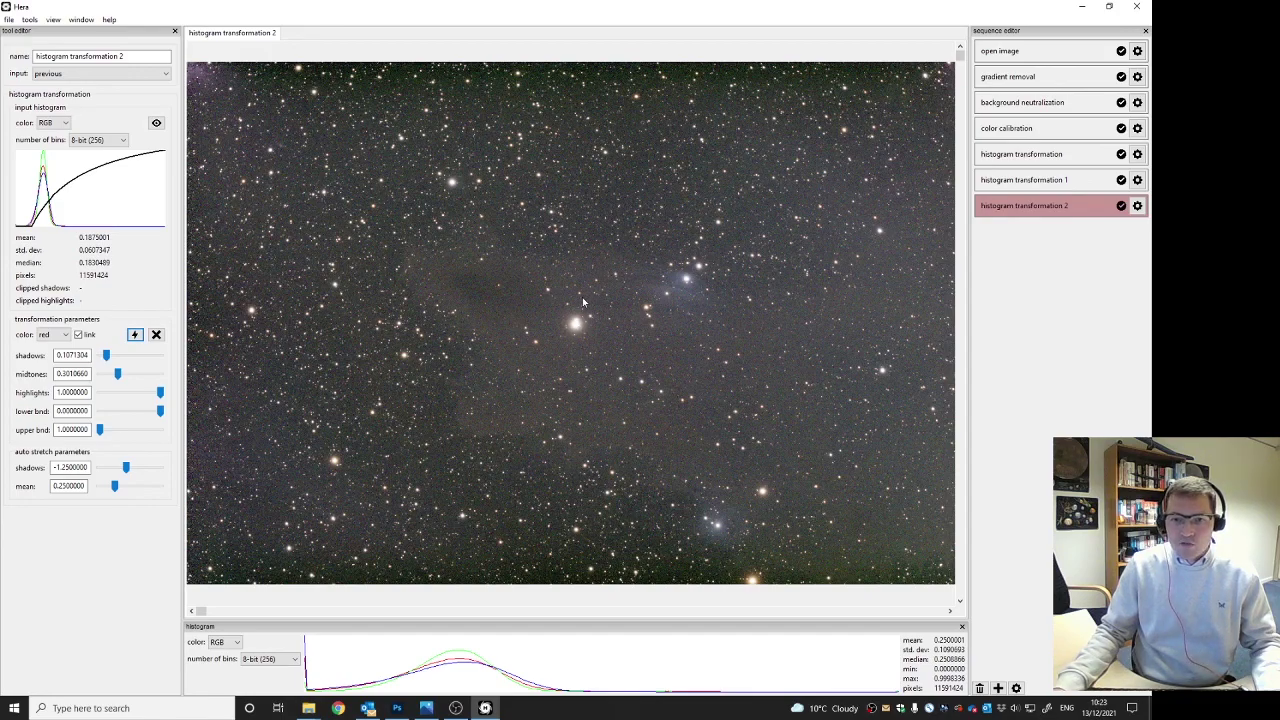
Add a crop image step with a 2:3 (4:6) aspect ratio and reduce the centered crop to about 3701 by 2467 pixels
left_click(29, 19)
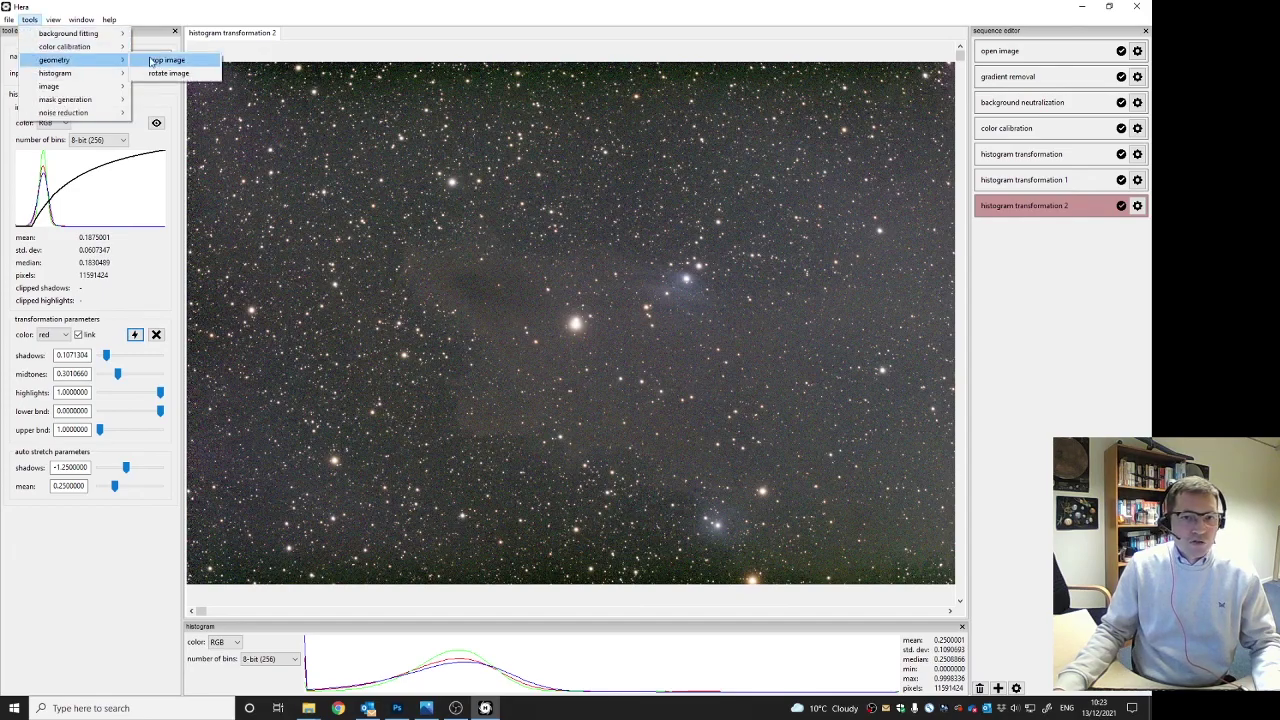
left_click(150, 57)
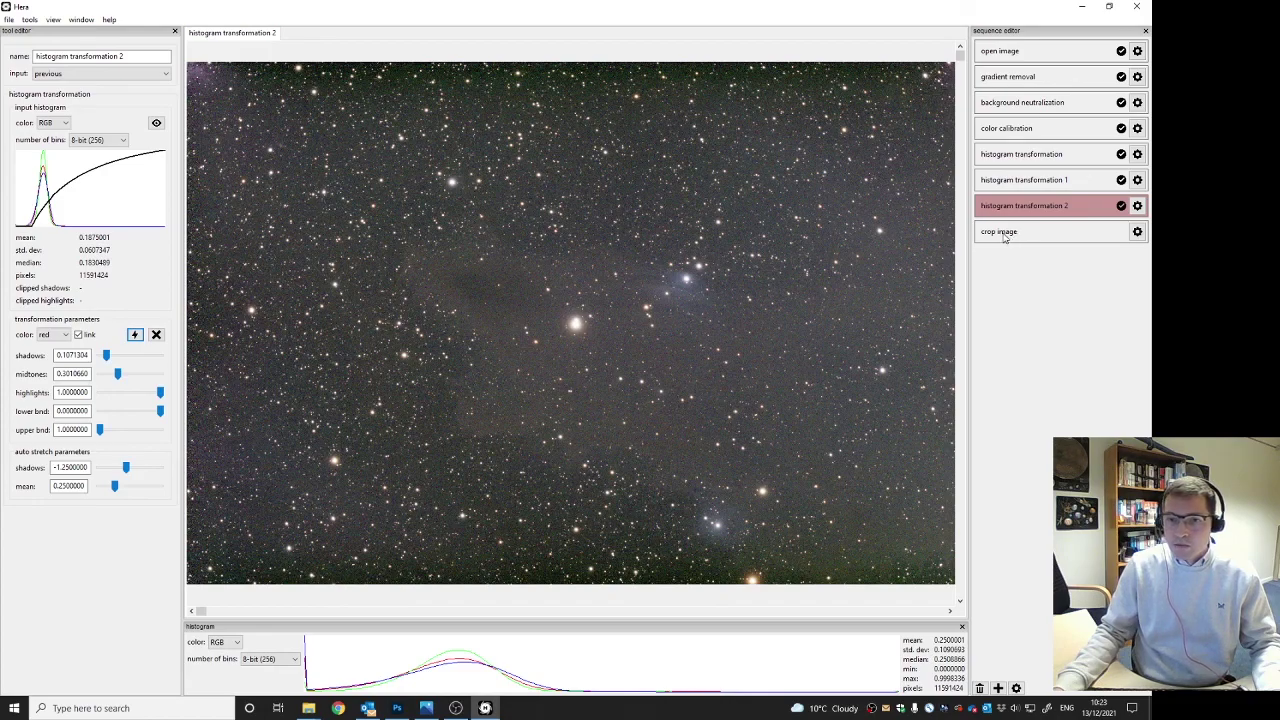
left_click(1137, 231)
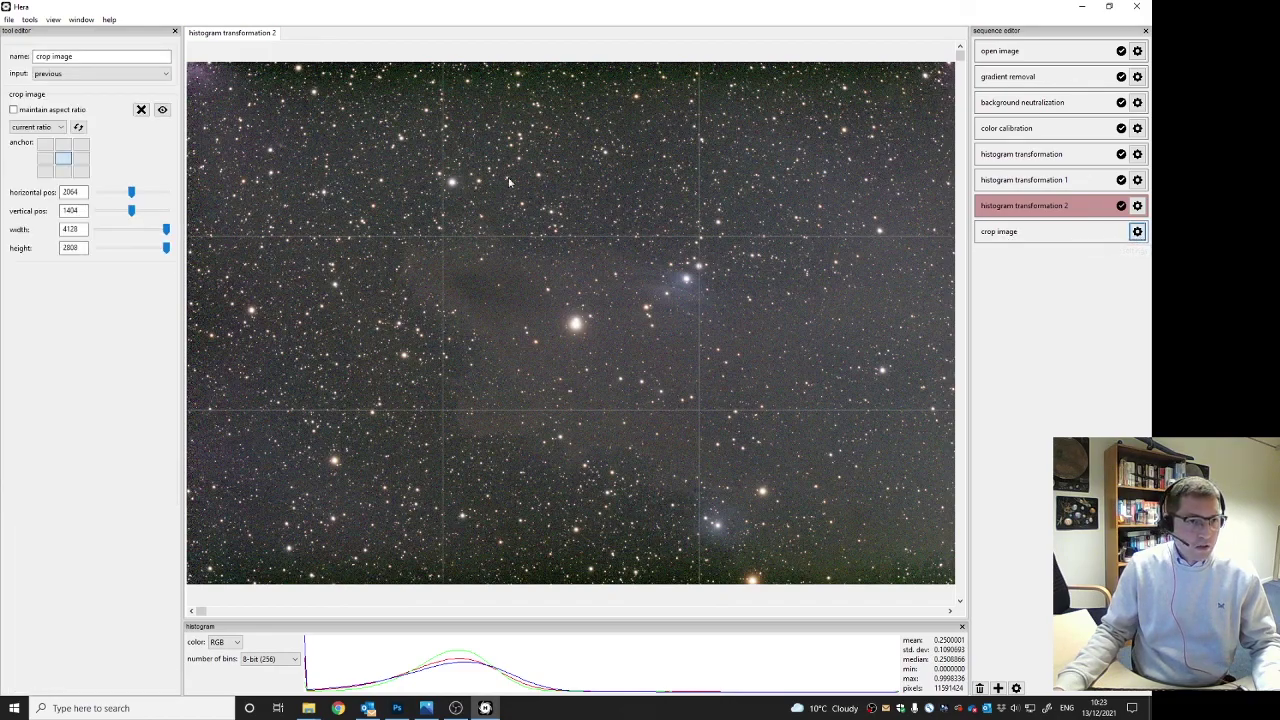
left_click(37, 127)
left_click(25, 182)
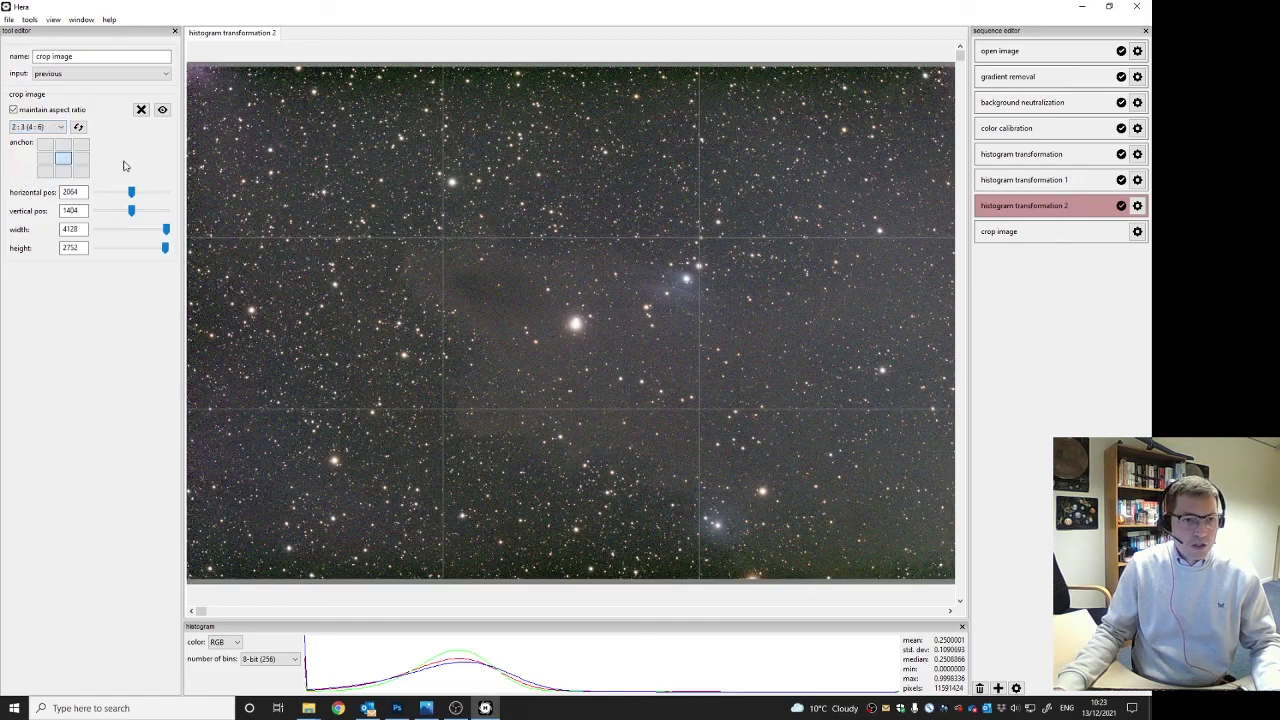
mouse_move(166, 229)
left_mouse_down()
mouse_move(140, 233)
mouse_move(159, 238)
left_mouse_up()
Move the crop directly after gradient removal in the sequence and rerun the three histogram transformations with recomputed auto stretches
left_click_drag(1018, 242, 1014, 105)
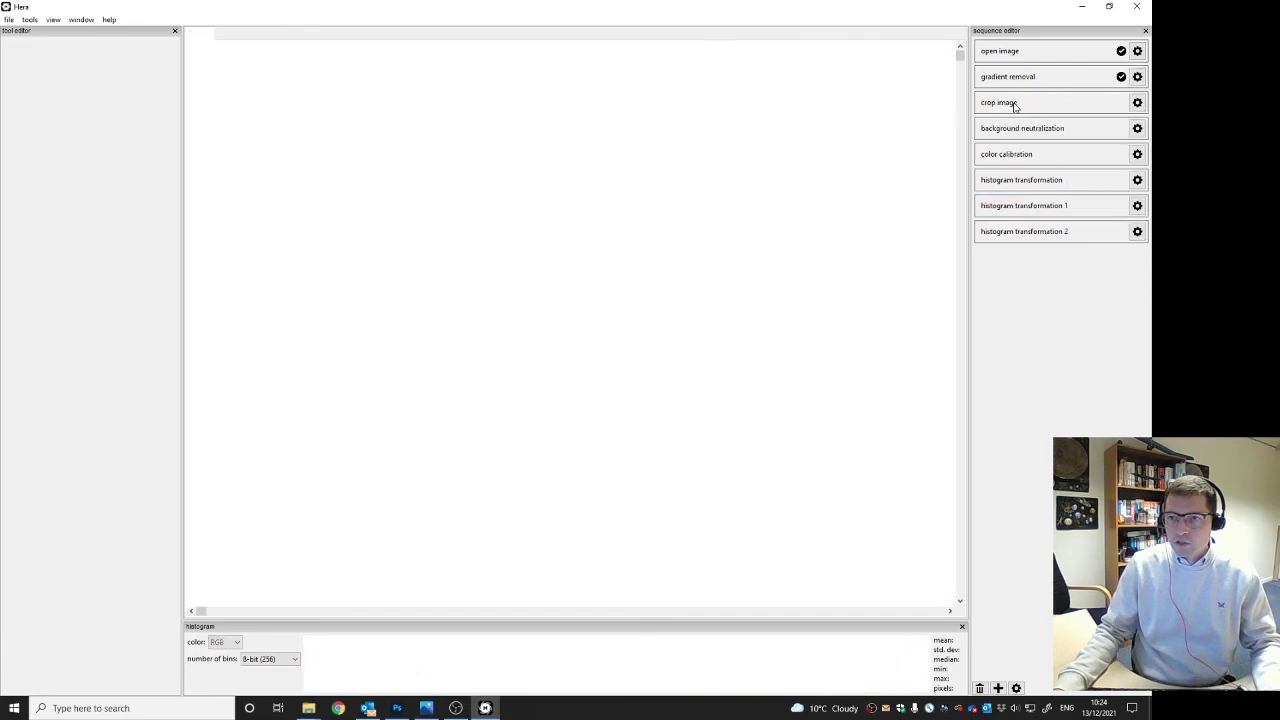
left_click(1000, 183)
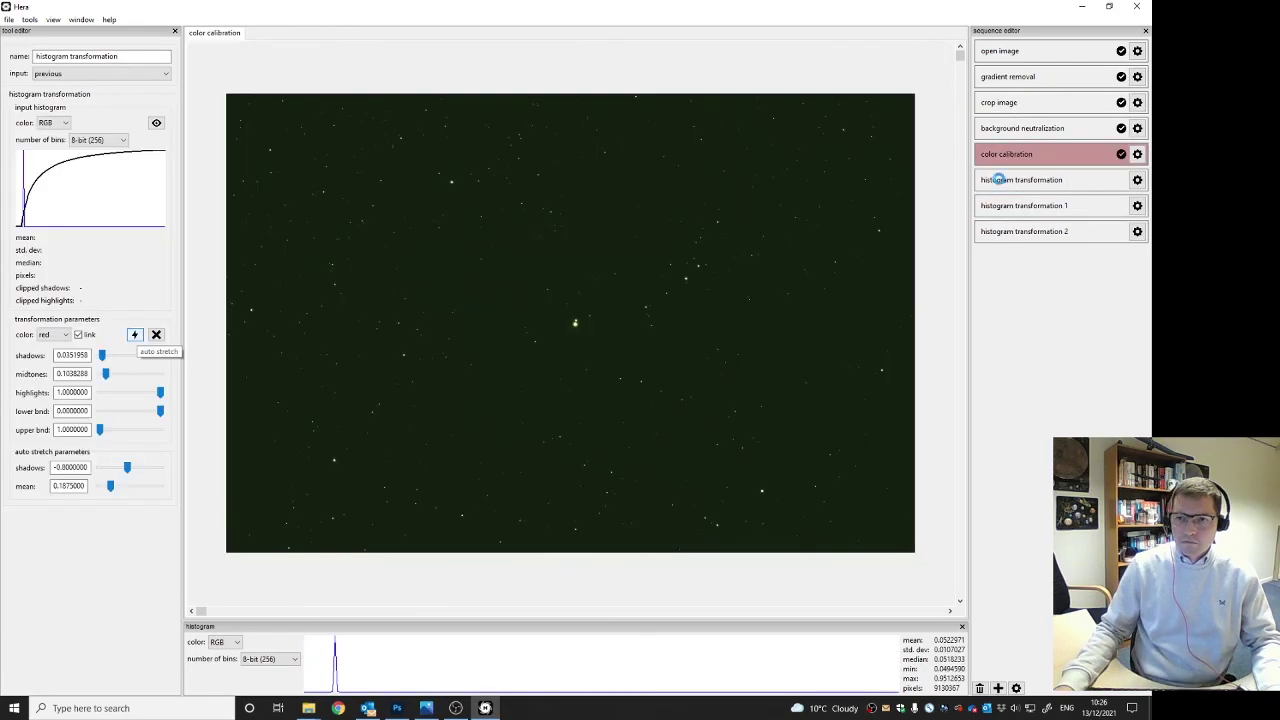
left_click(1040, 212)
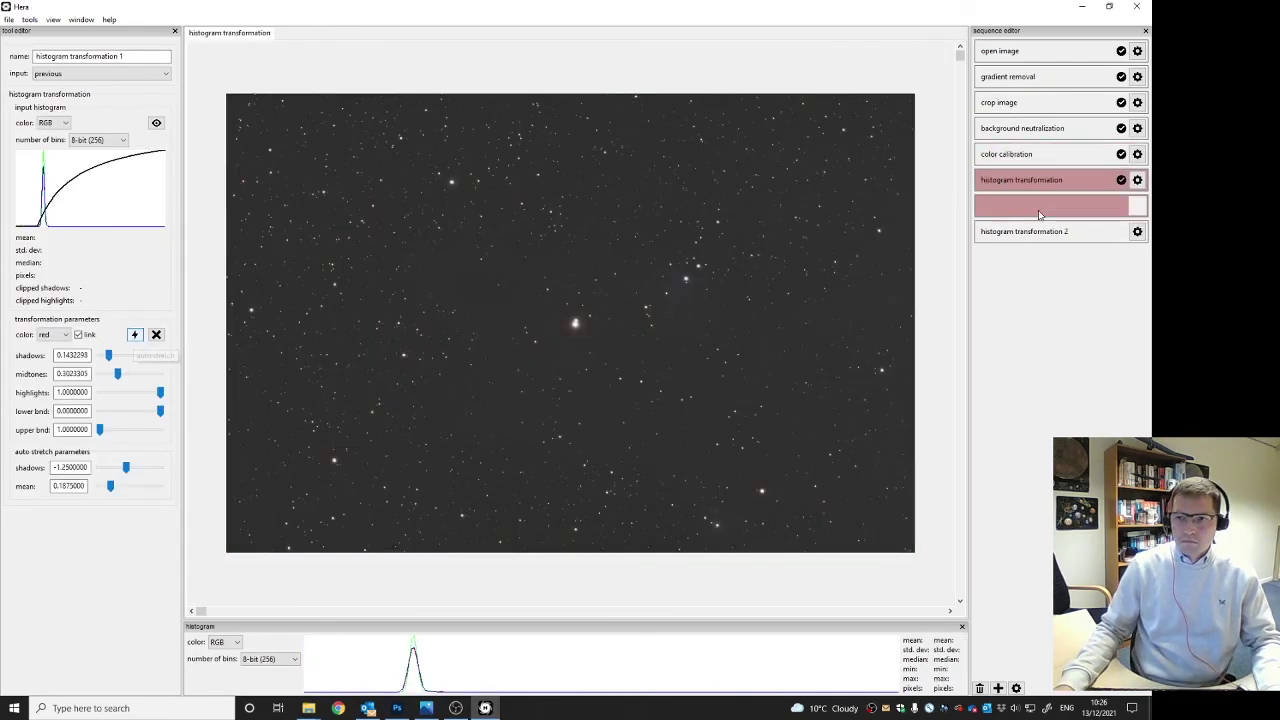
left_click(1035, 236)
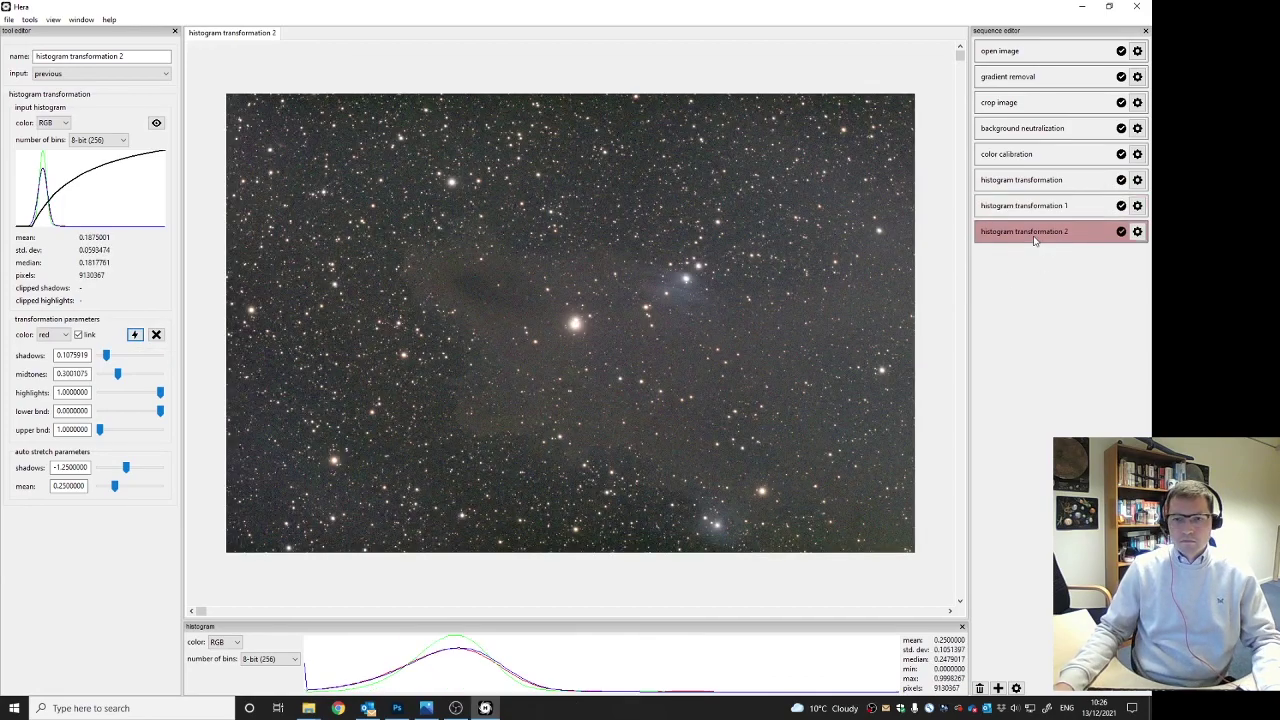
Compare the cropped results of histogram transformations 1 and 2, finishing with histogram transformation 1 displayed
left_click(1041, 214)
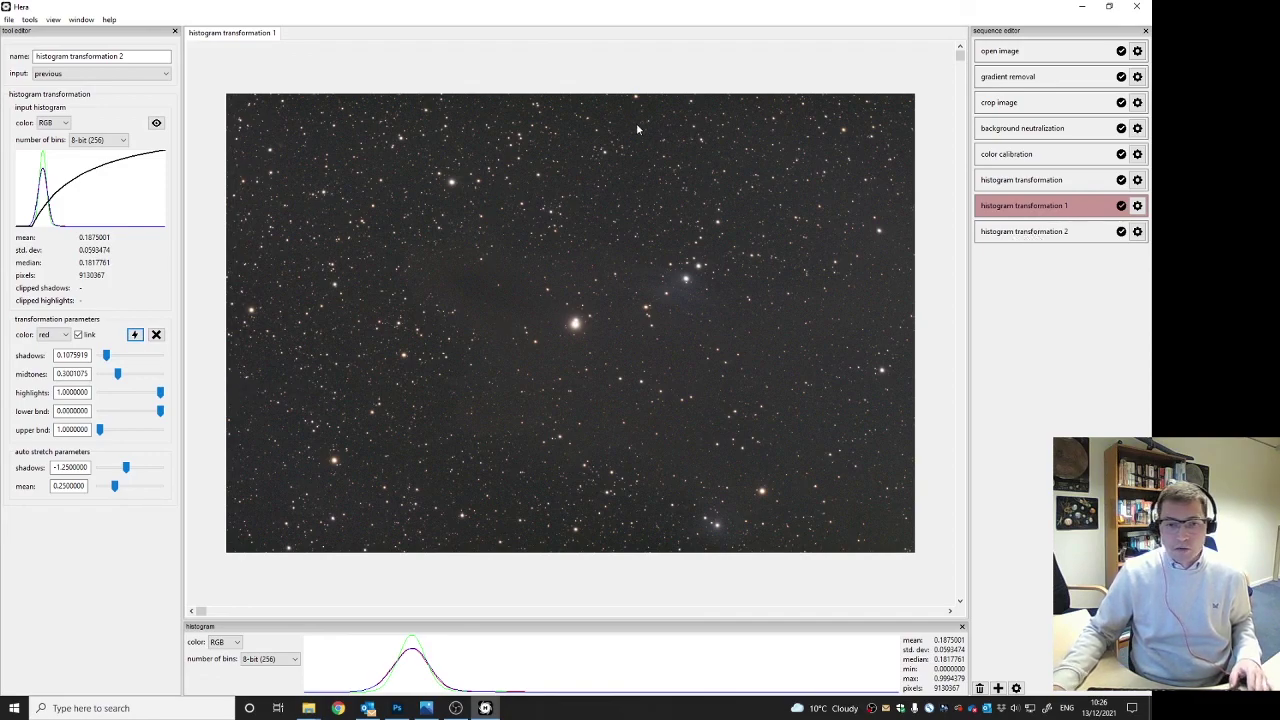
left_click(1024, 237)
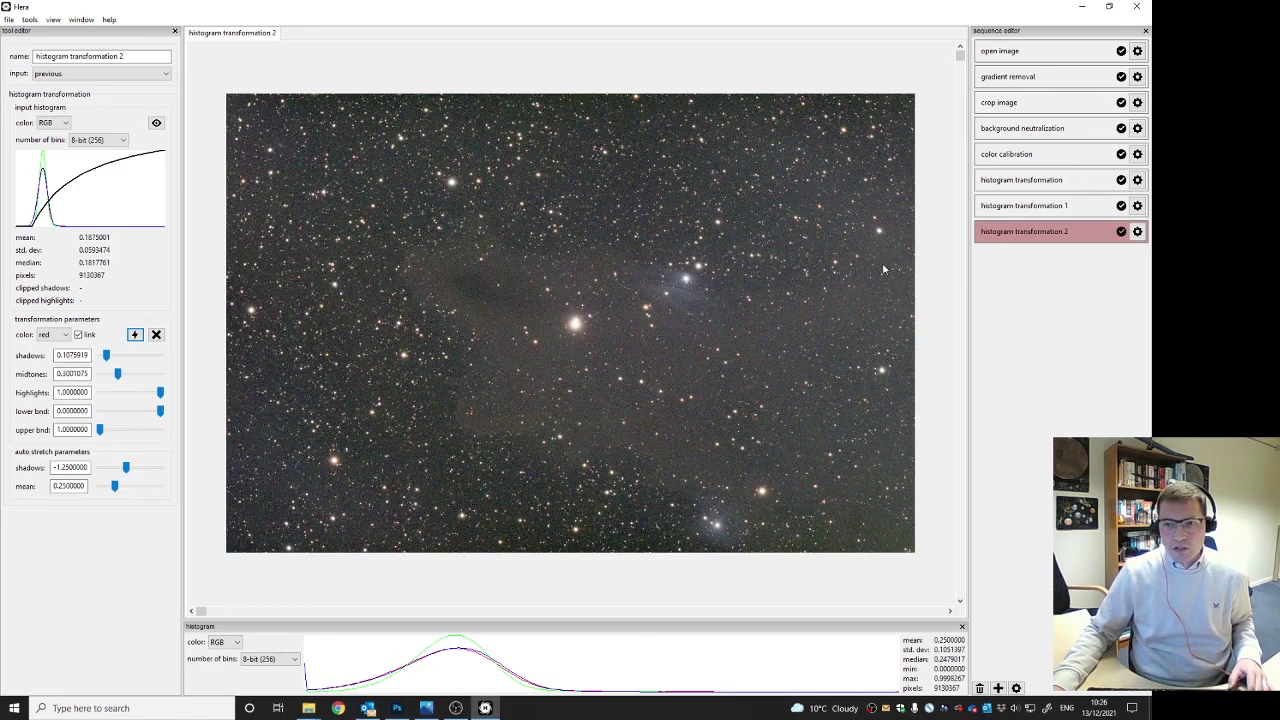
left_click(989, 207)
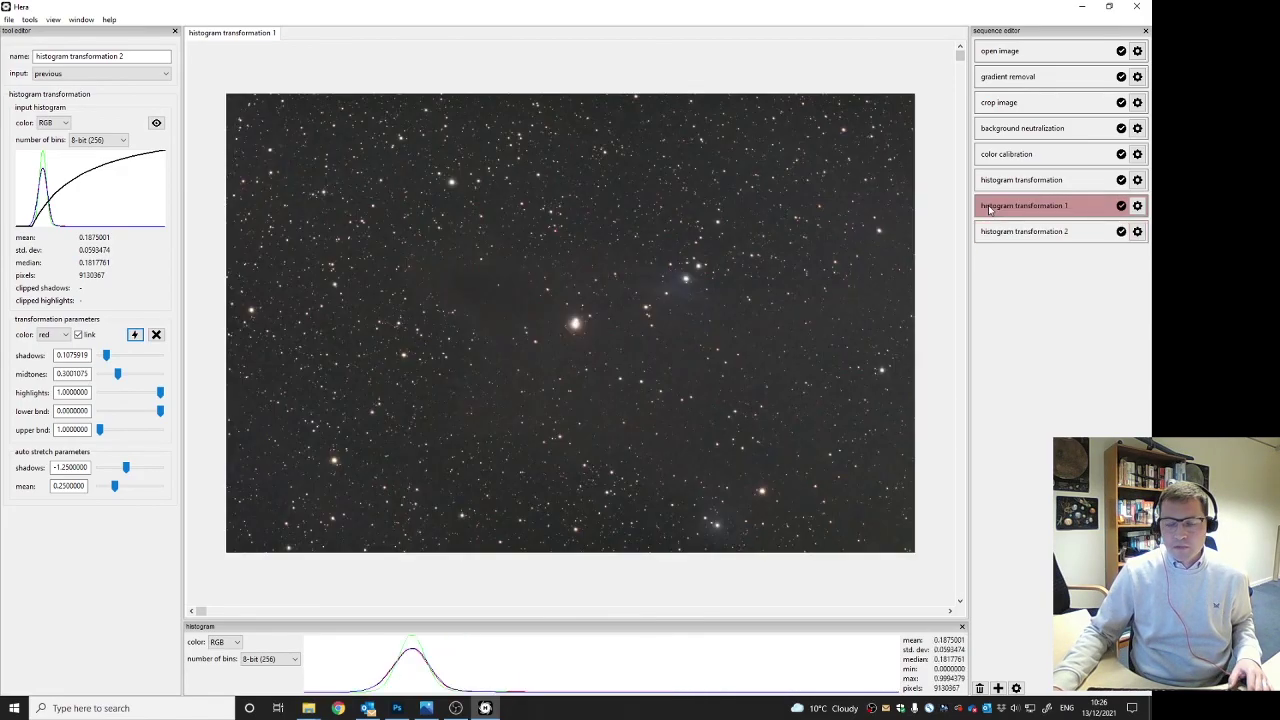
Save the processing sequence to the Desktop as 3h_36frames.seq
left_click(8, 20)
left_click(42, 66)
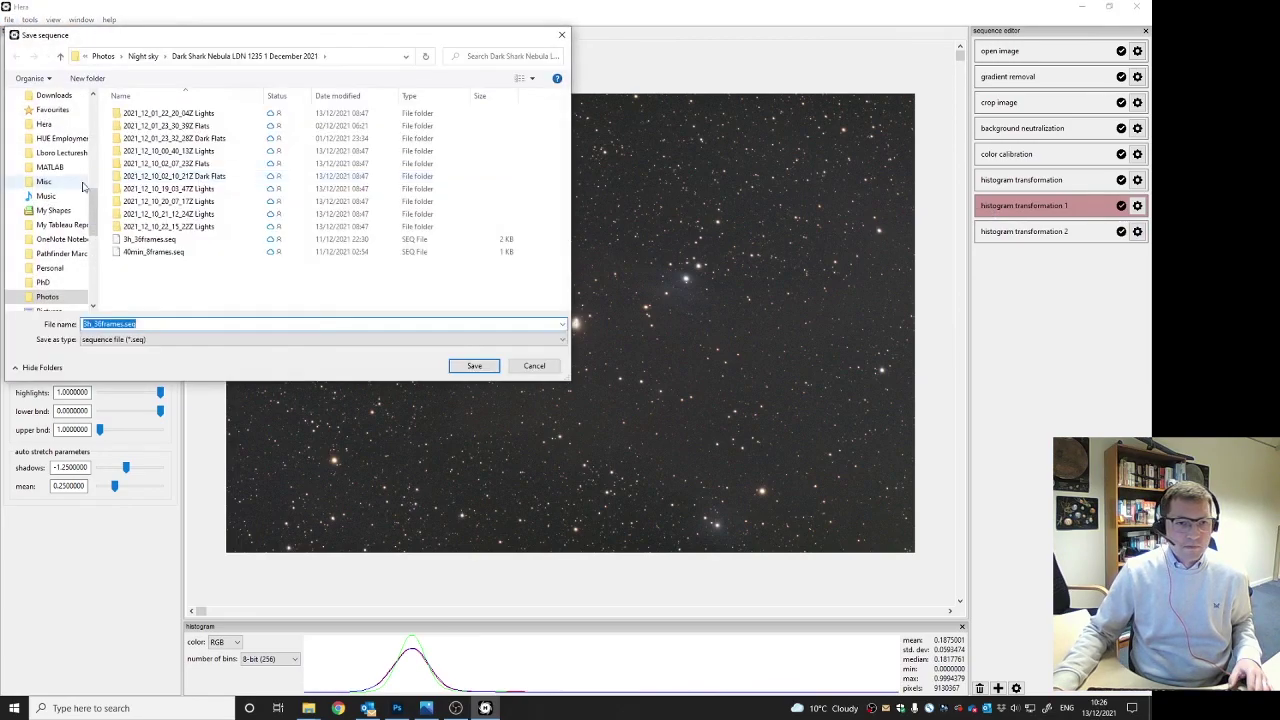
scroll(84, 214, "up", 5)
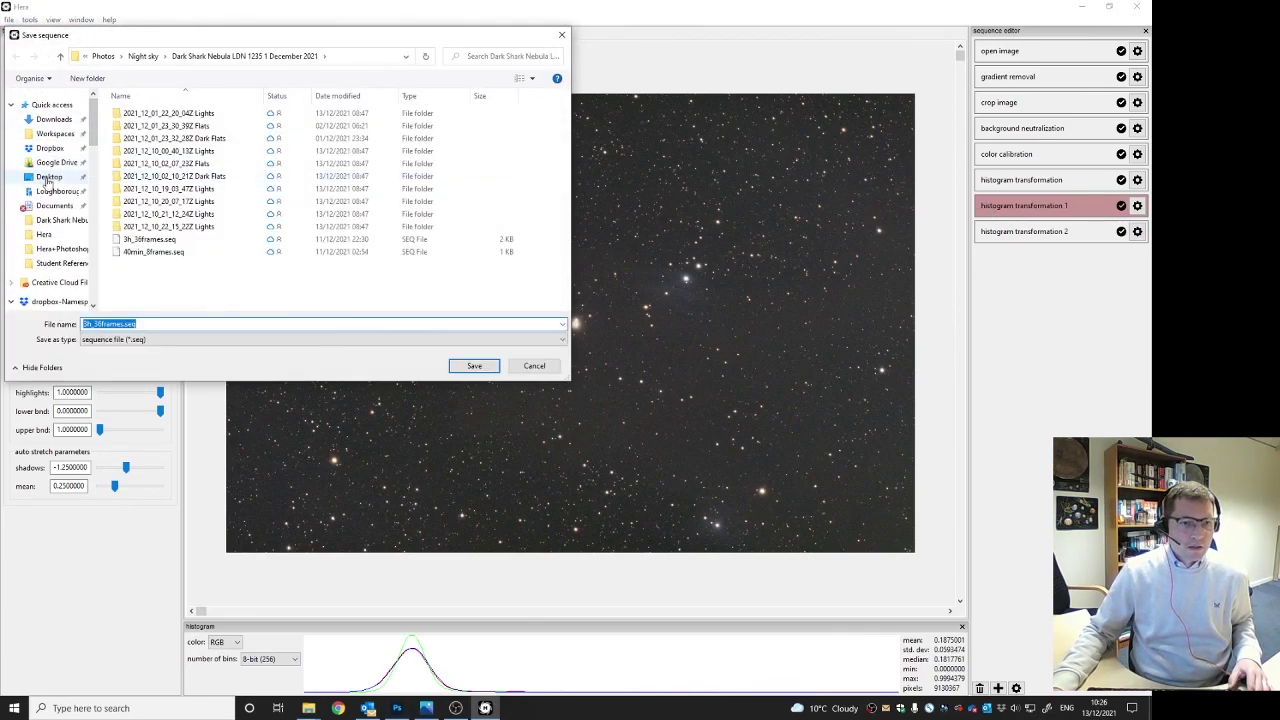
left_click(60, 177)
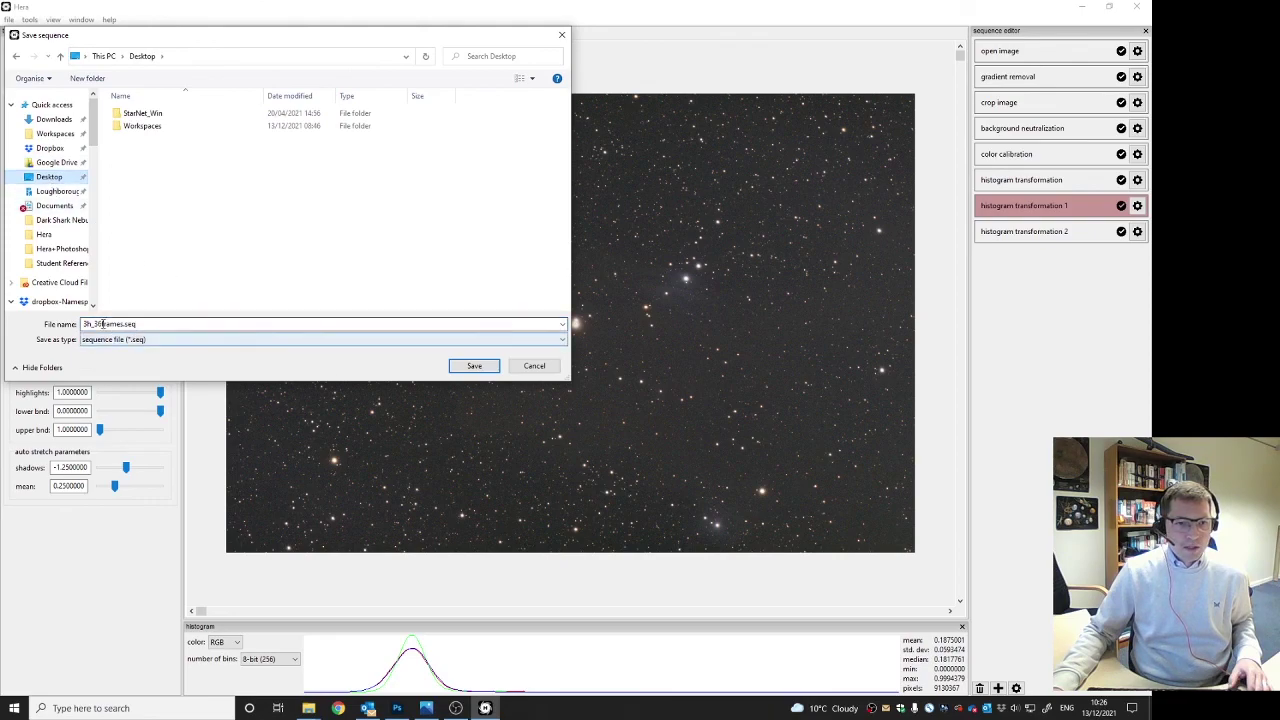
left_click(474, 366)
Examine the contents of the saved 3h_36frames.seq in Notepad++, then close it and return to Hera without reopening the sequence
left_click(9, 19)
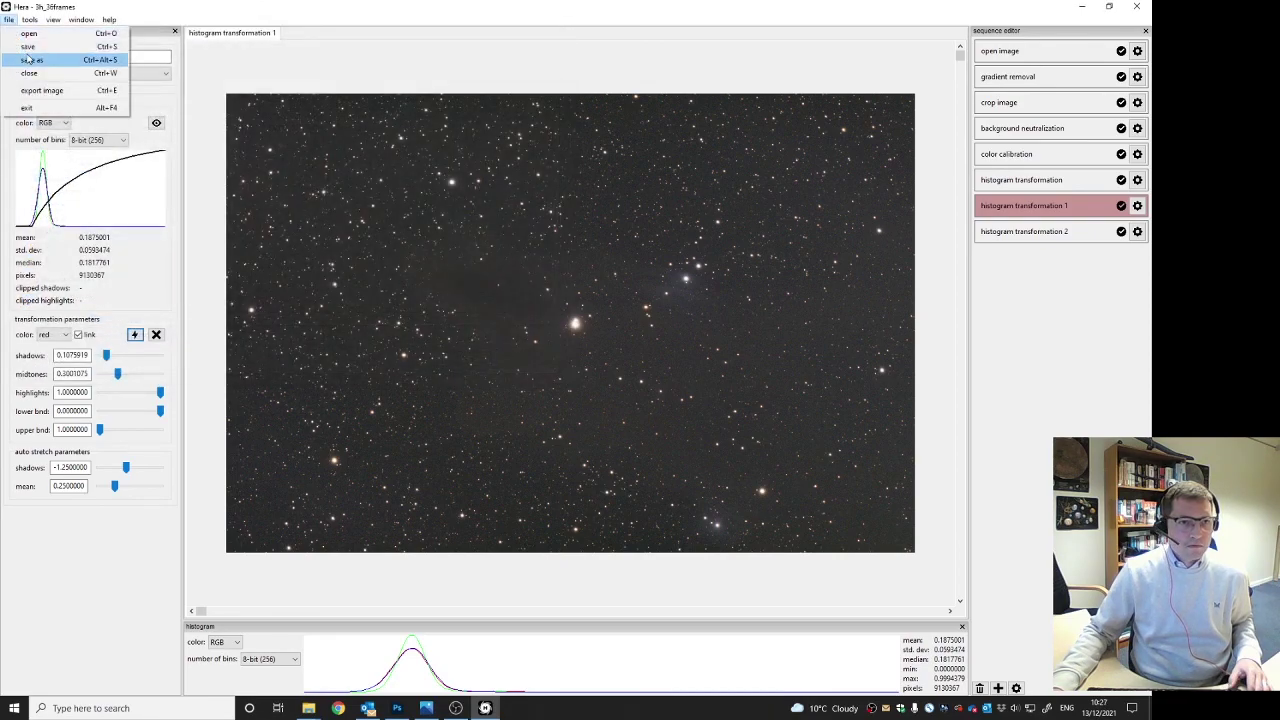
left_click(24, 31)
left_click(134, 138)
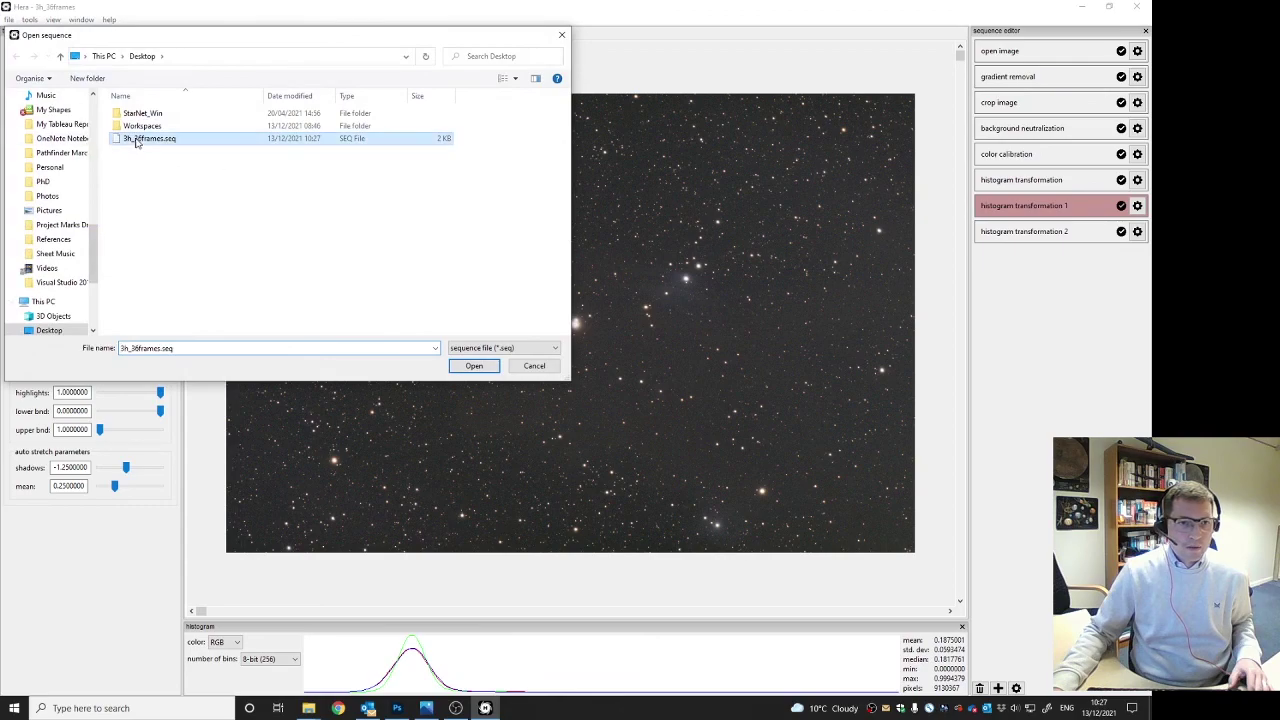
right_click(137, 138)
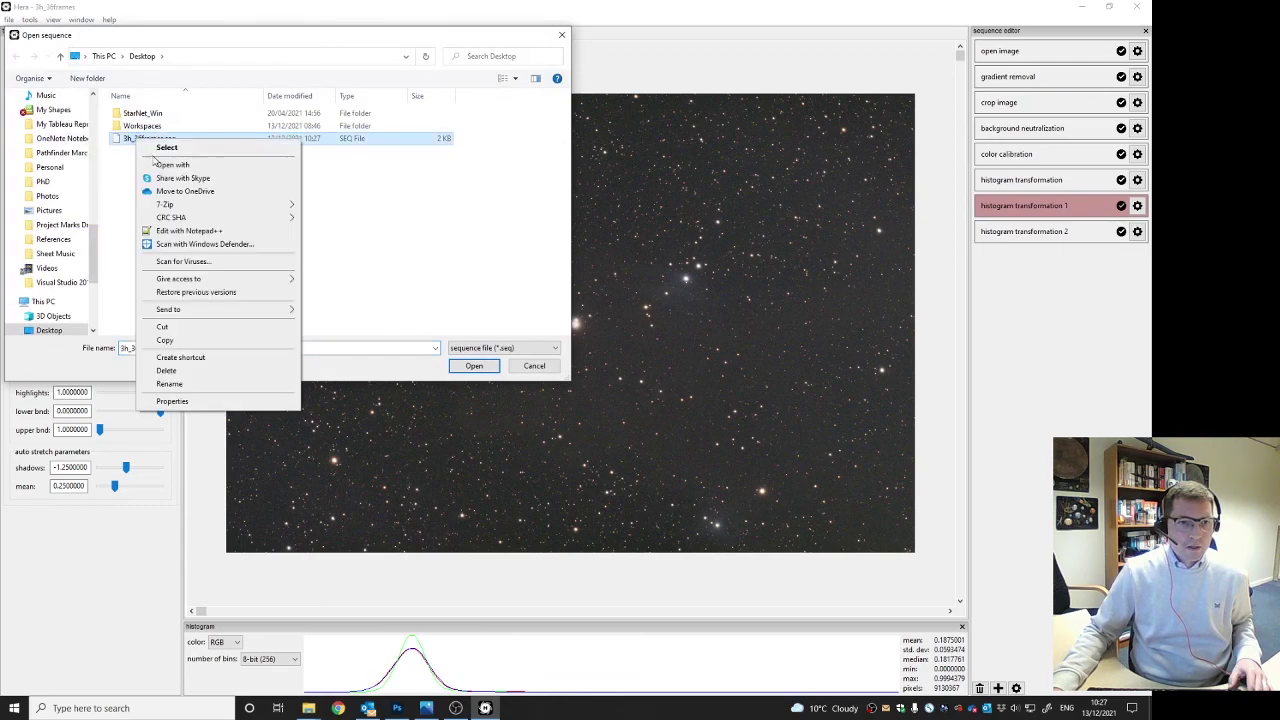
left_click(161, 230)
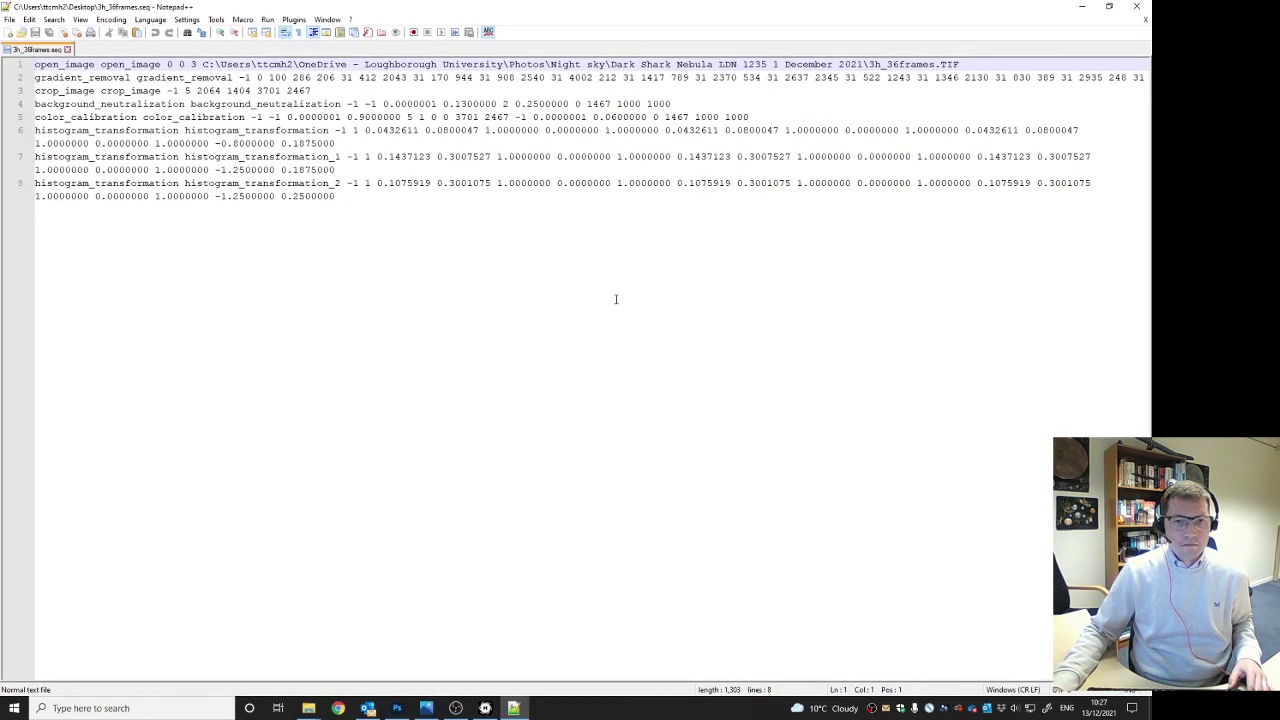
left_click(610, 295)
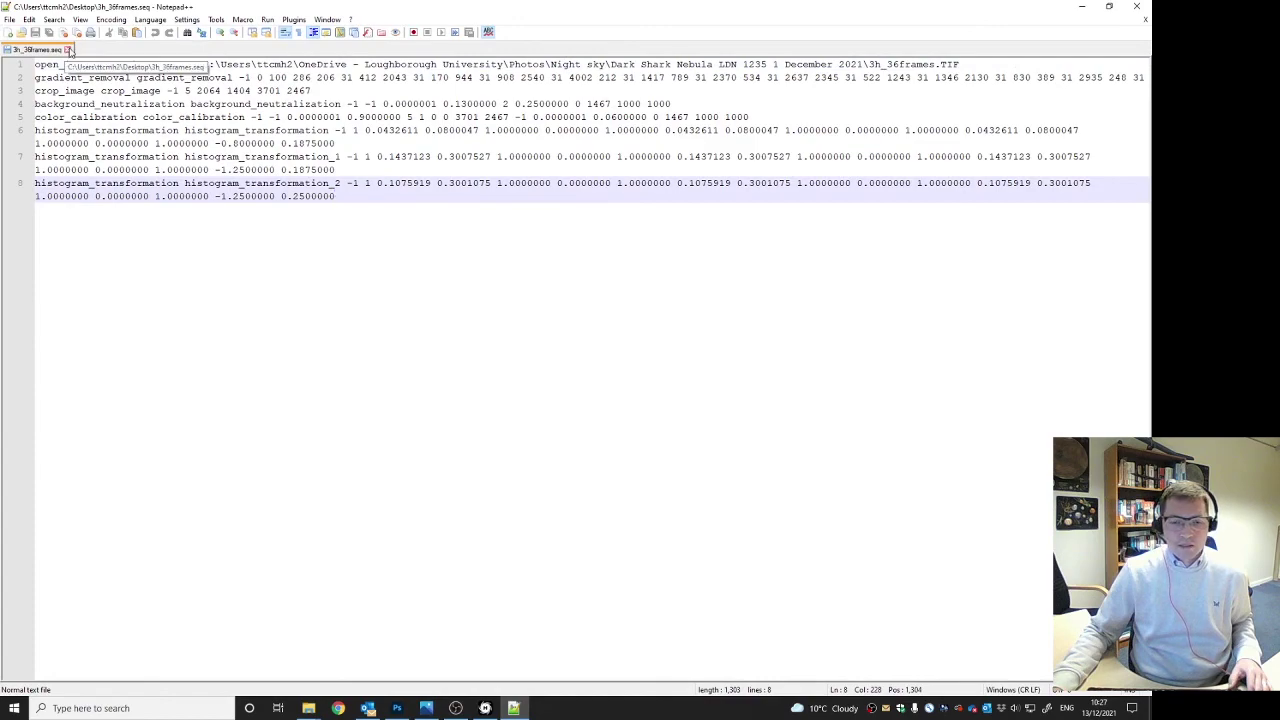
left_click(69, 50)
left_click(1136, 6)
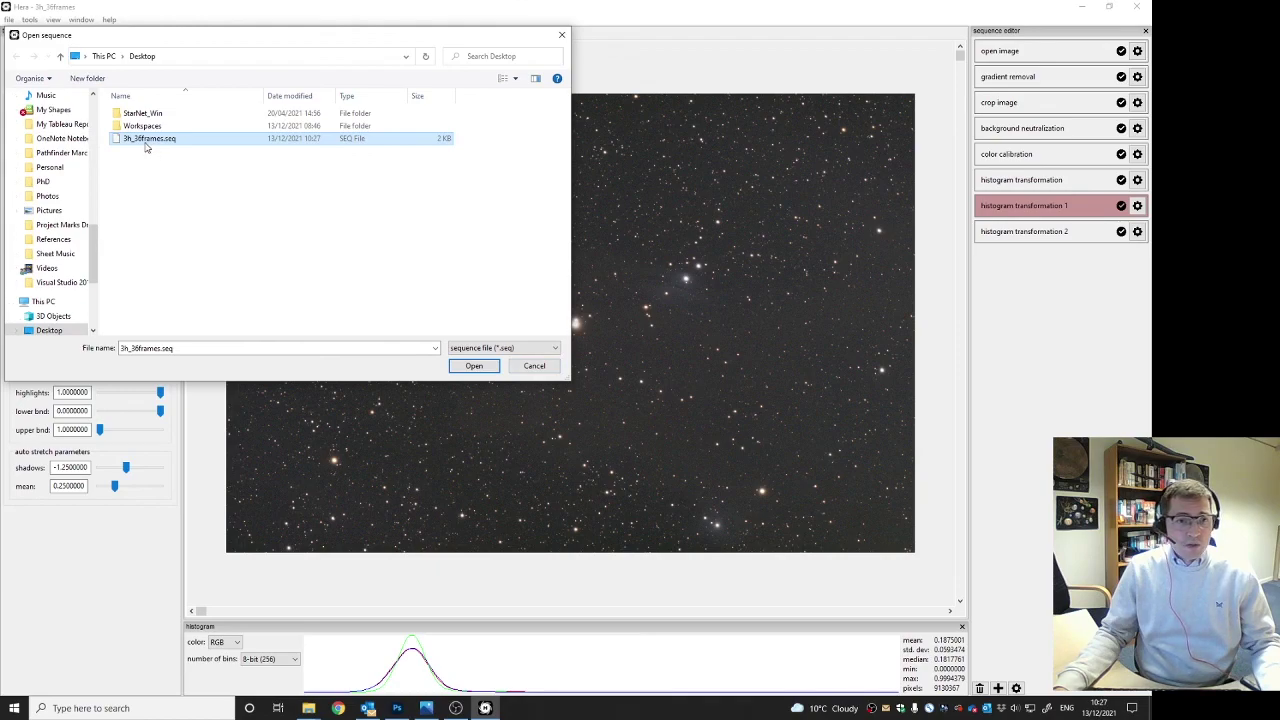
left_click(535, 366)
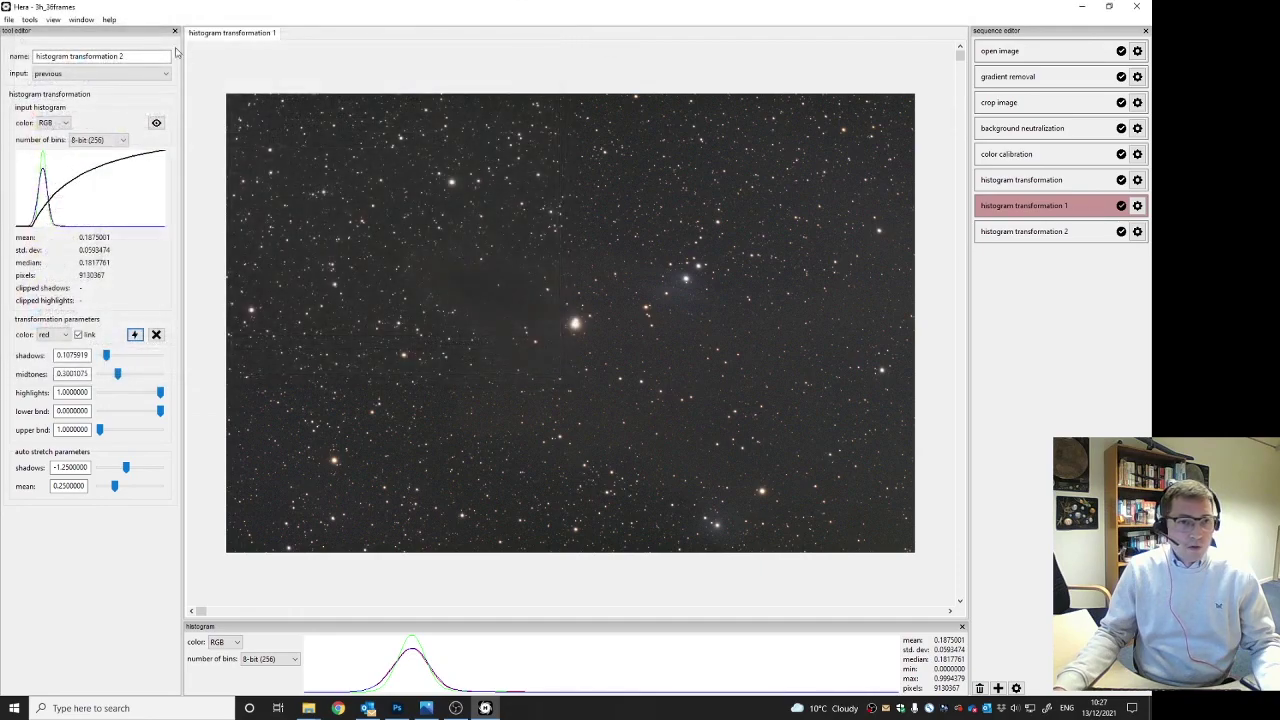
Export the histogram transformation 1 image to the Desktop in TIFF format as 3h_36frames_Hera.tiff
left_click(9, 19)
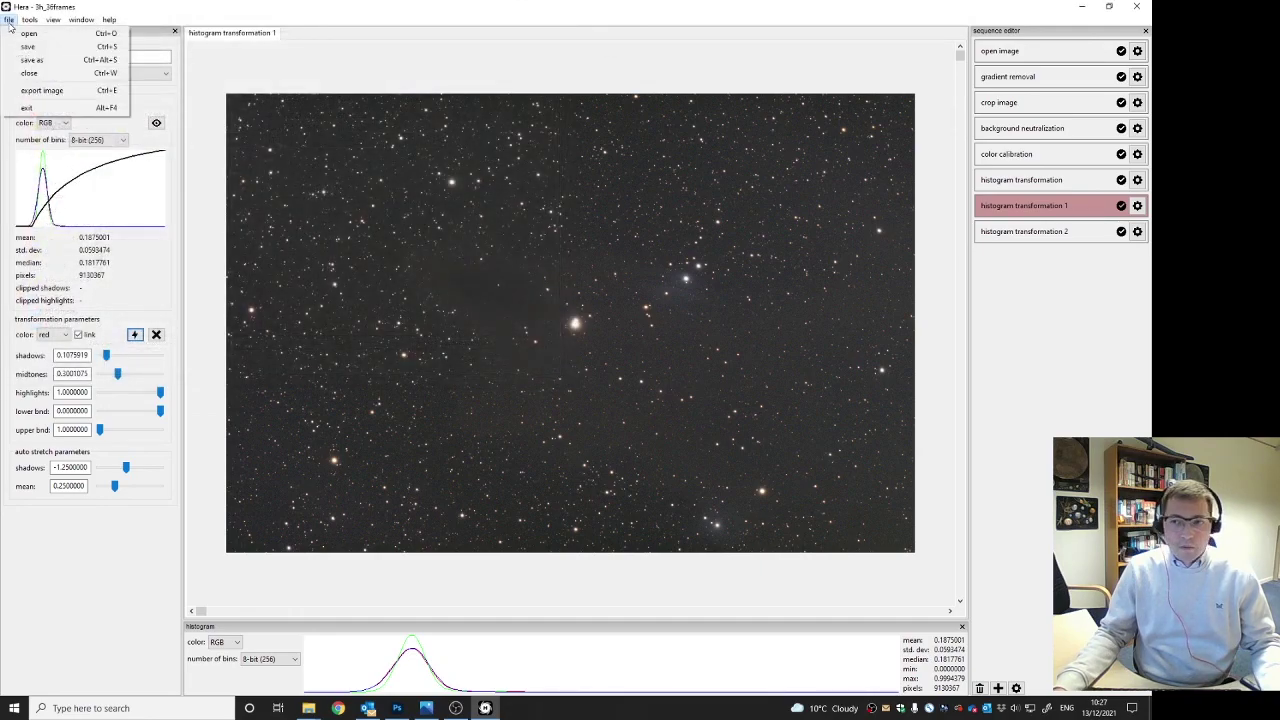
left_click(55, 91)
left_click(120, 339)
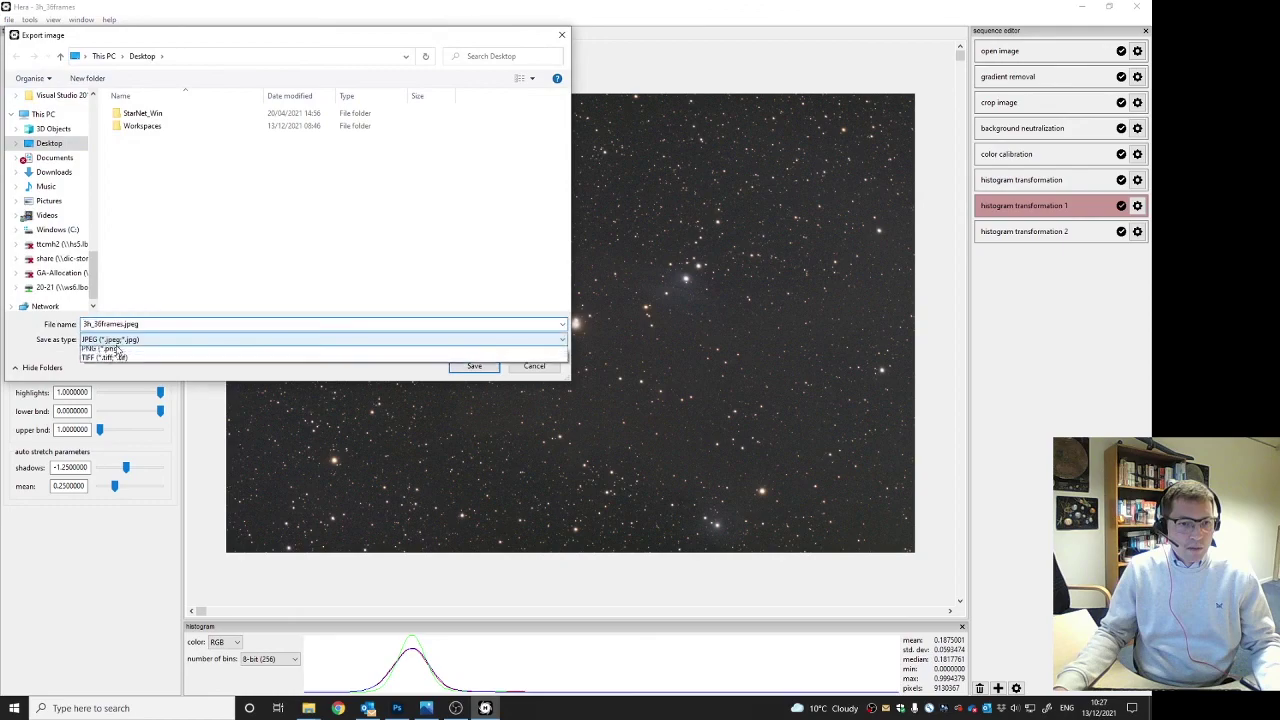
left_click(120, 372)
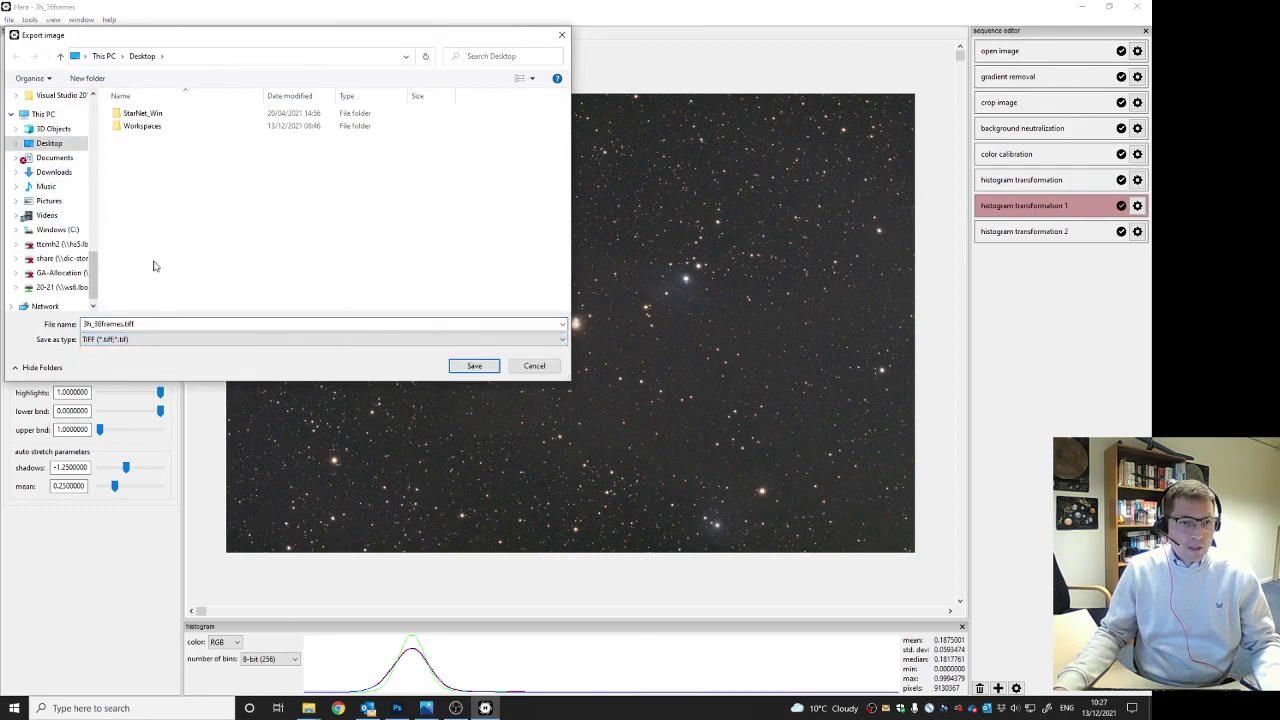
left_click(123, 324)
type("_Hera")
key("Return")
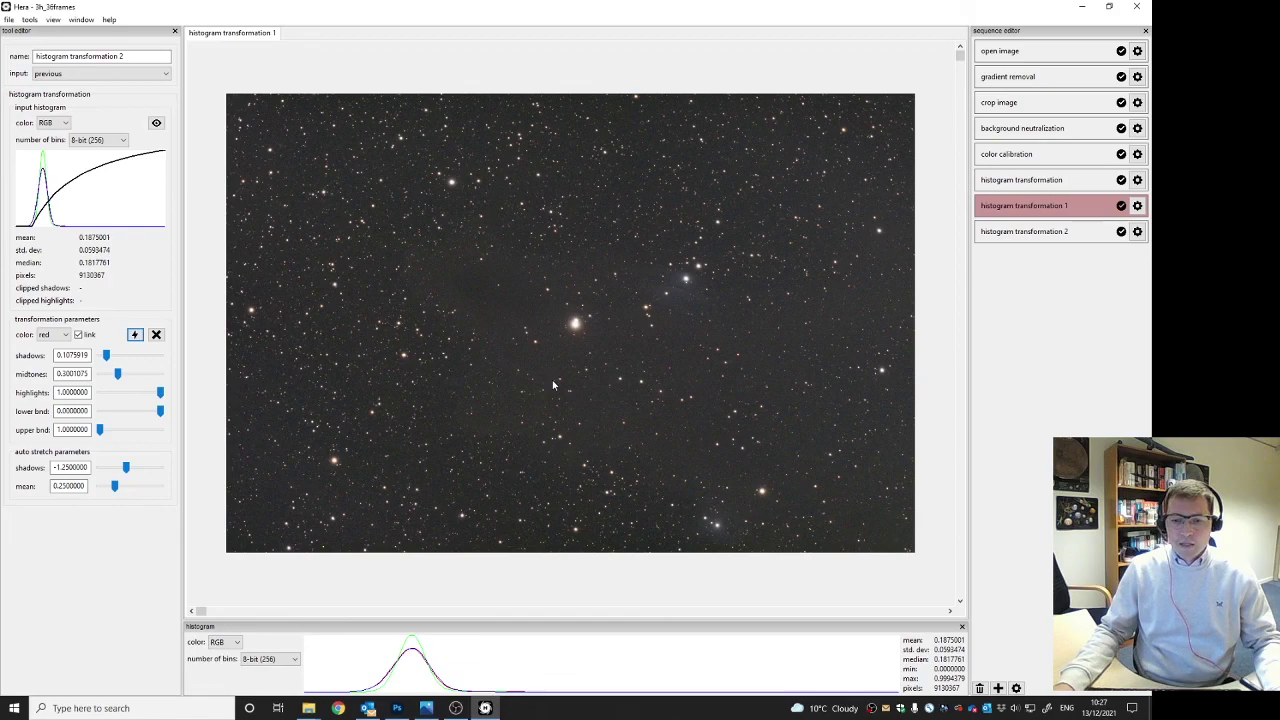
Switch to Photoshop and examine the star mask of the Topaz DeNoise layer as a red overlay on the image, then hide the overlay
key("alt+Tab")
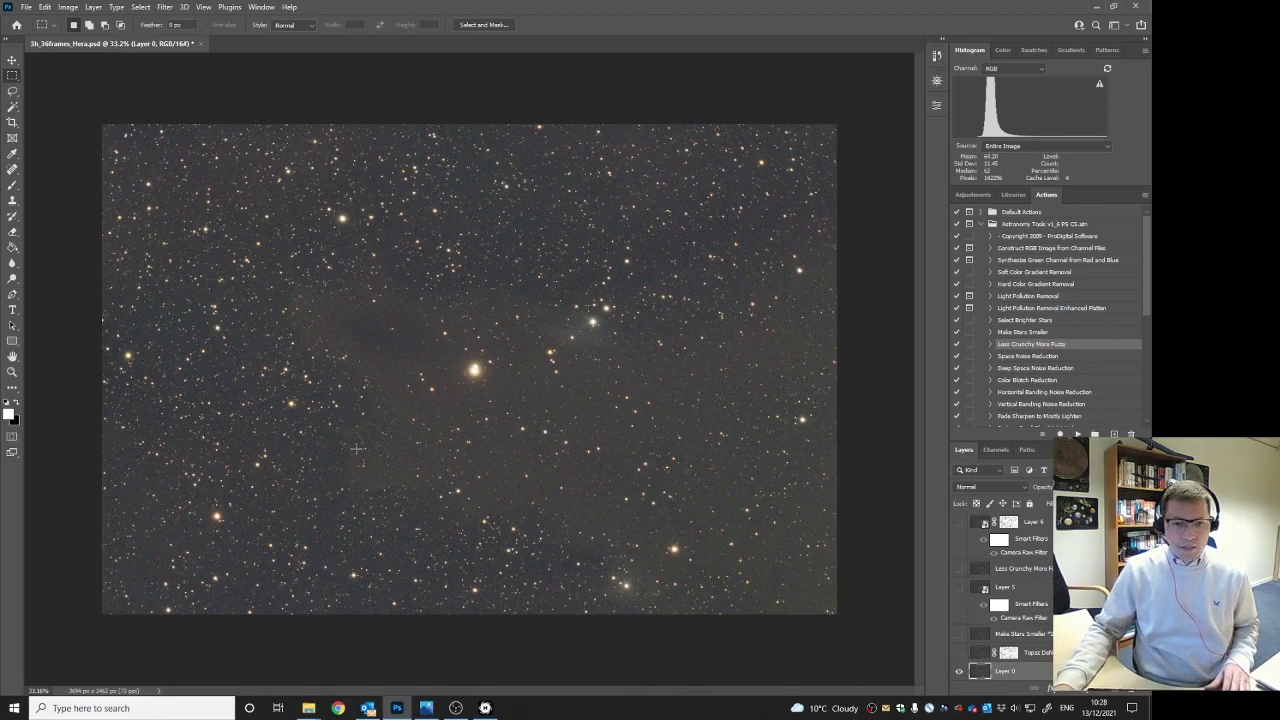
scroll(475, 370, "up", 1)
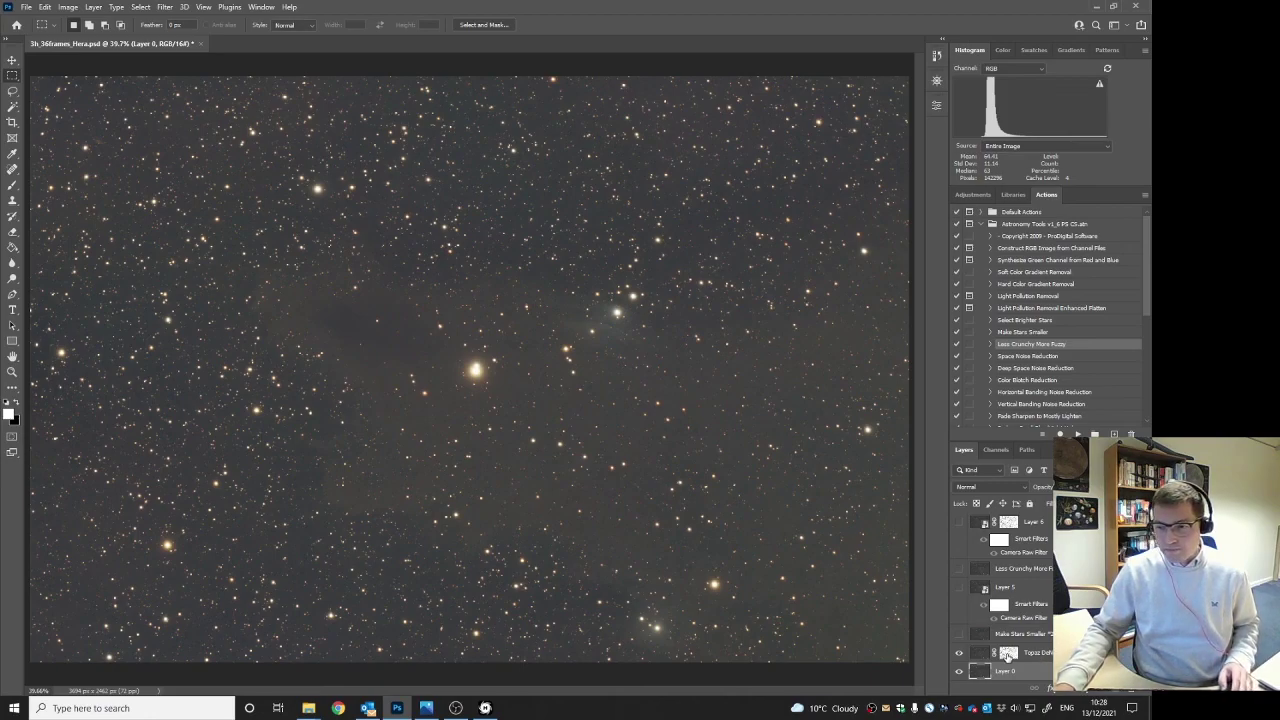
left_click(980, 658)
left_click(1008, 653)
key("backslash")
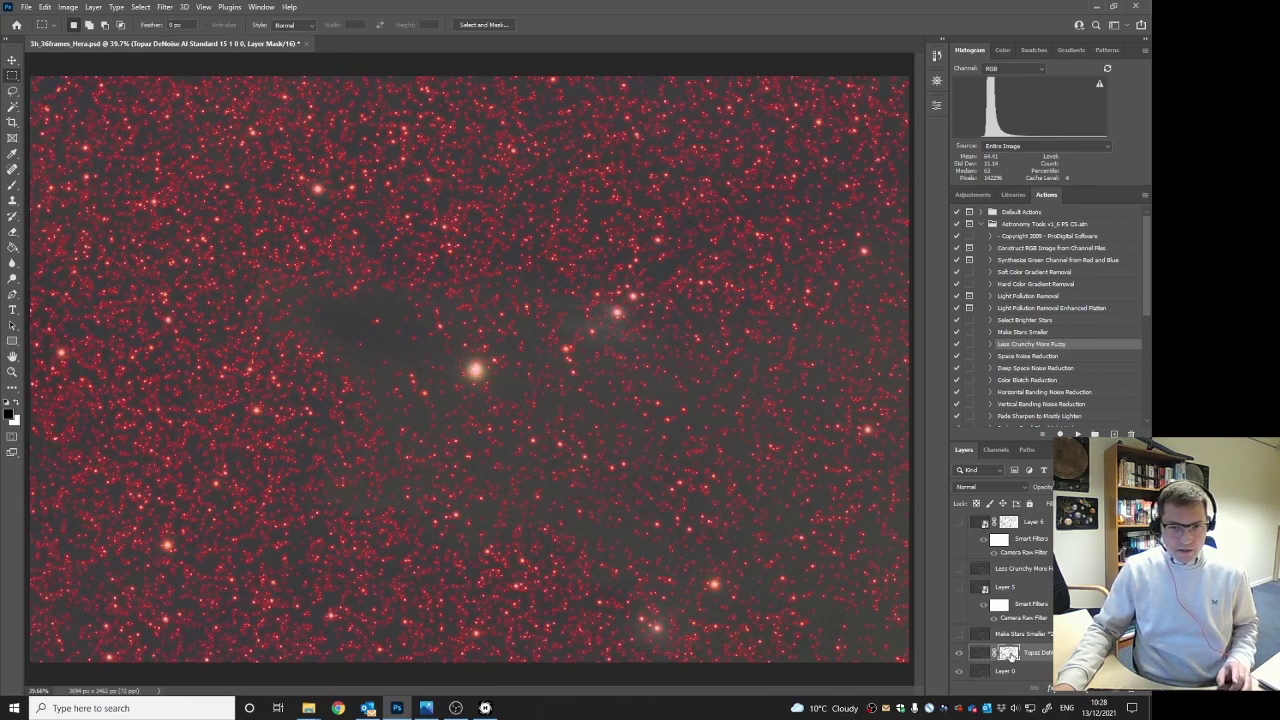
key("x")
key("backslash")
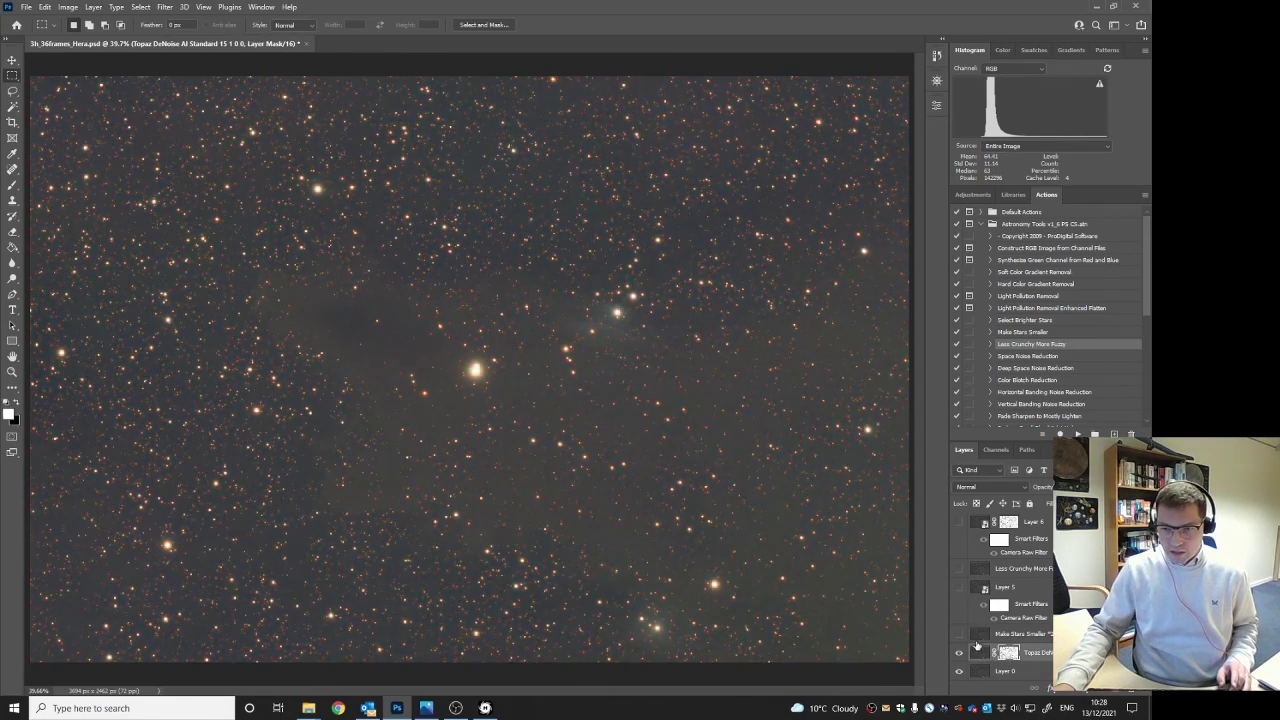
Show the Make Stars Smaller layer, then compare the image with and without Layer 5 and leave Layer 5 visible
left_click(960, 636)
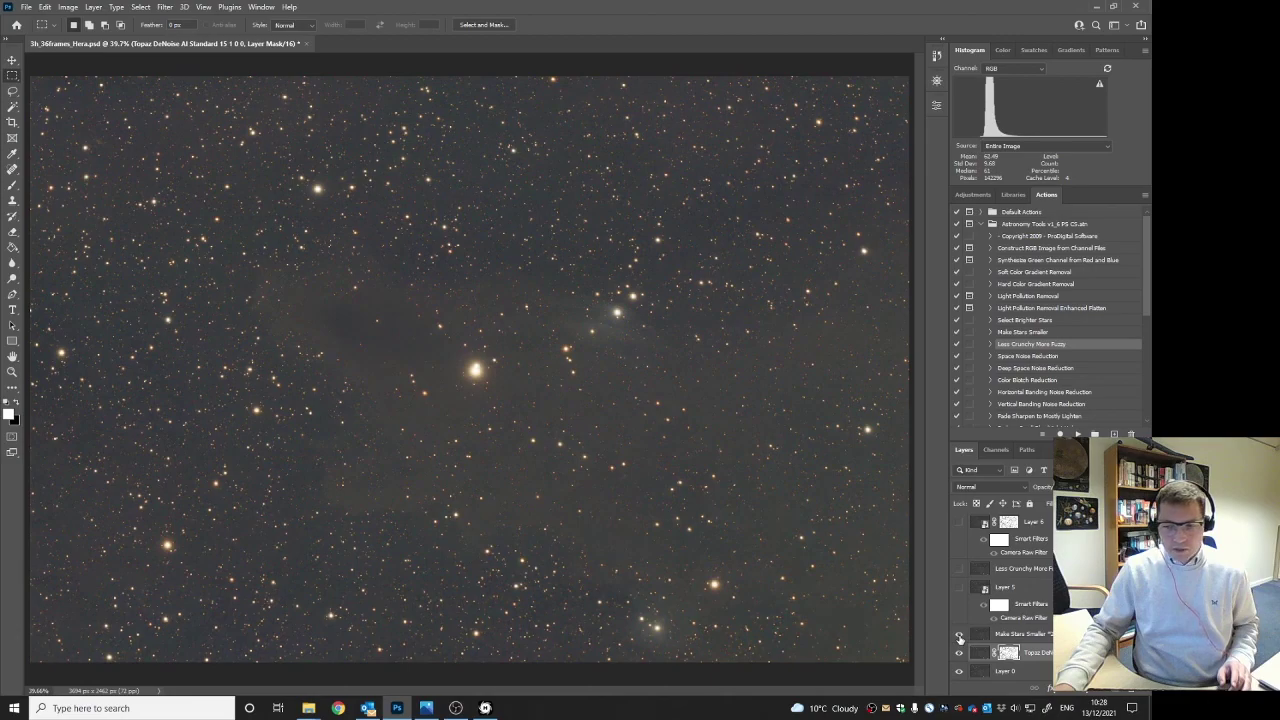
scroll(960, 636, "up", 1)
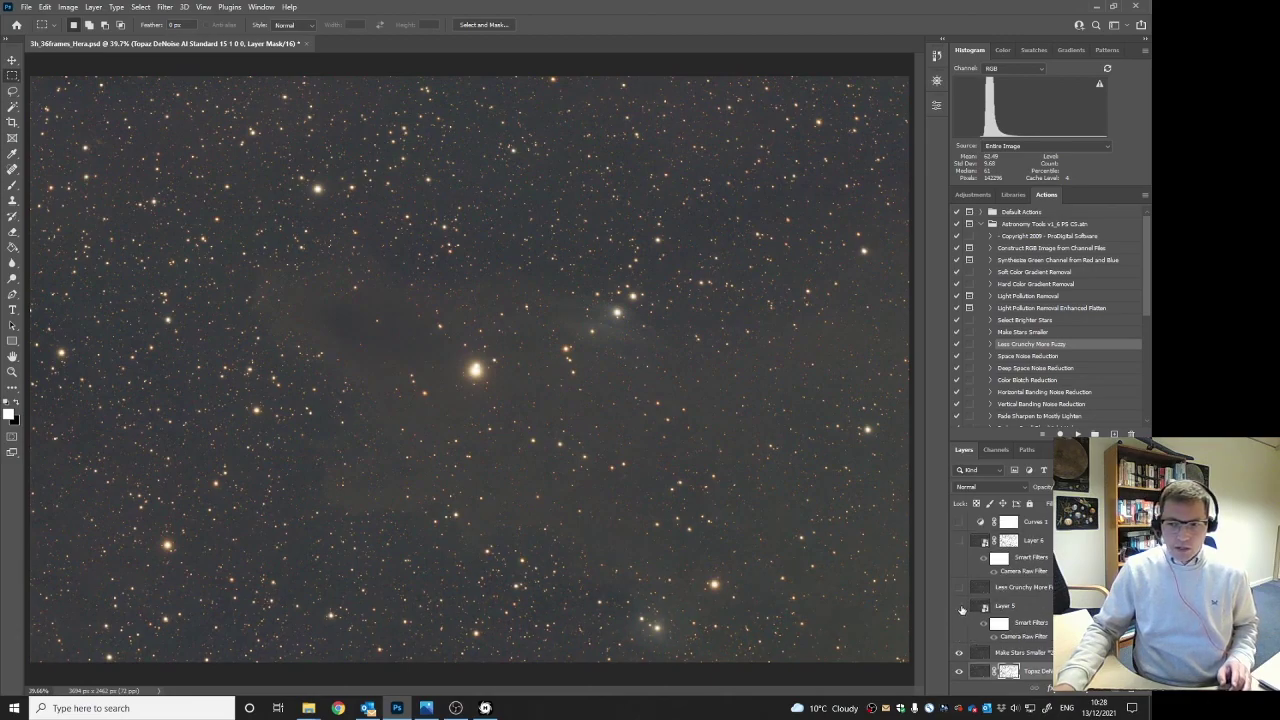
left_click(960, 608)
left_click(960, 609)
left_click(960, 609)
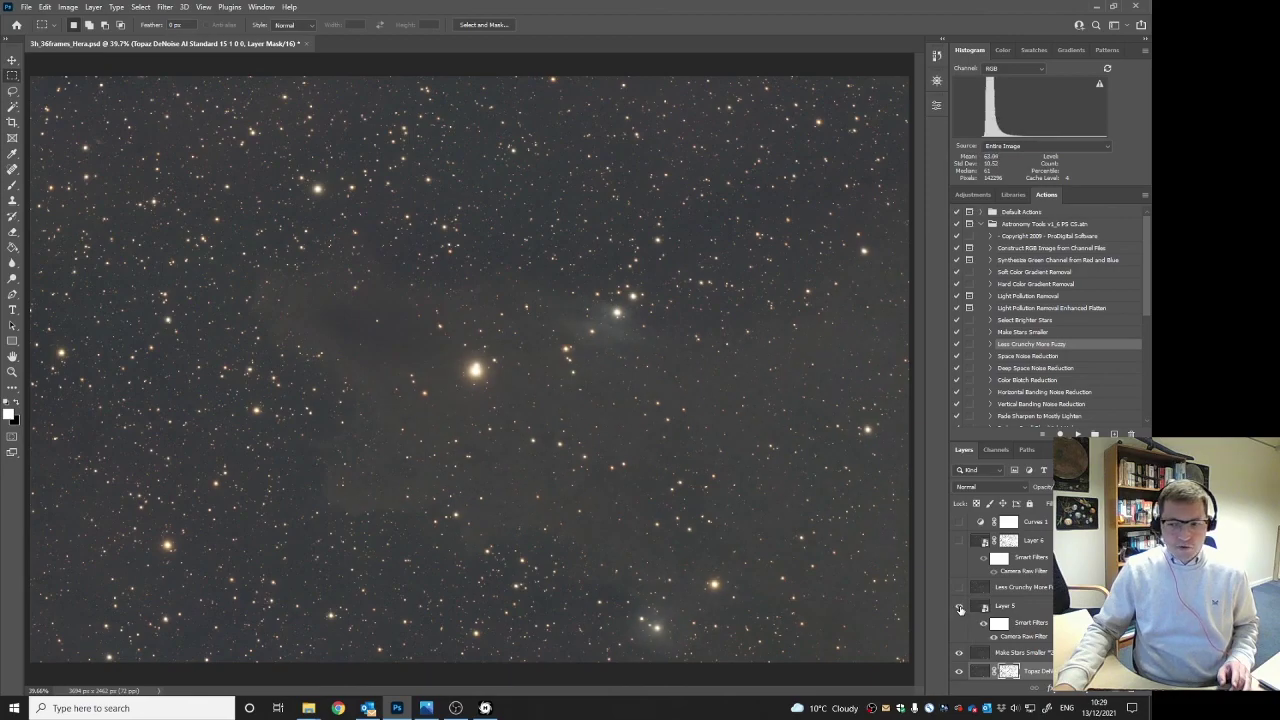
left_click(960, 608)
left_click(960, 608)
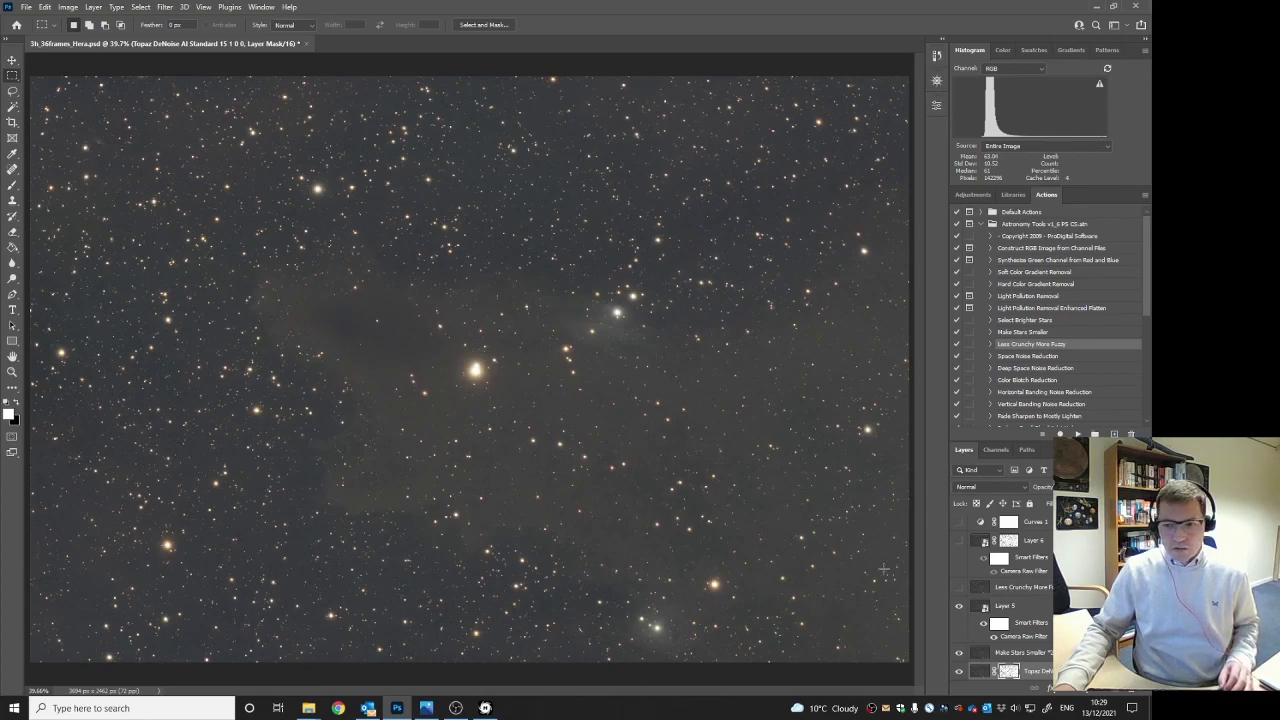
left_click(959, 606)
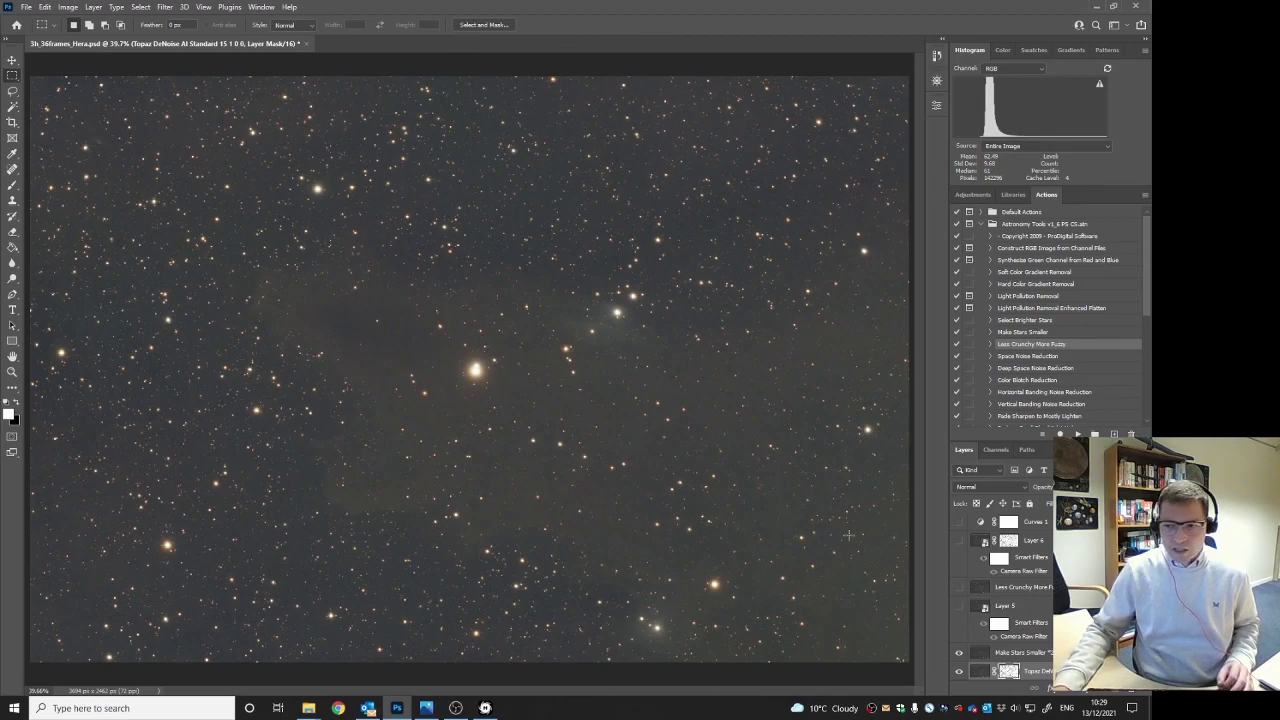
left_click(958, 609)
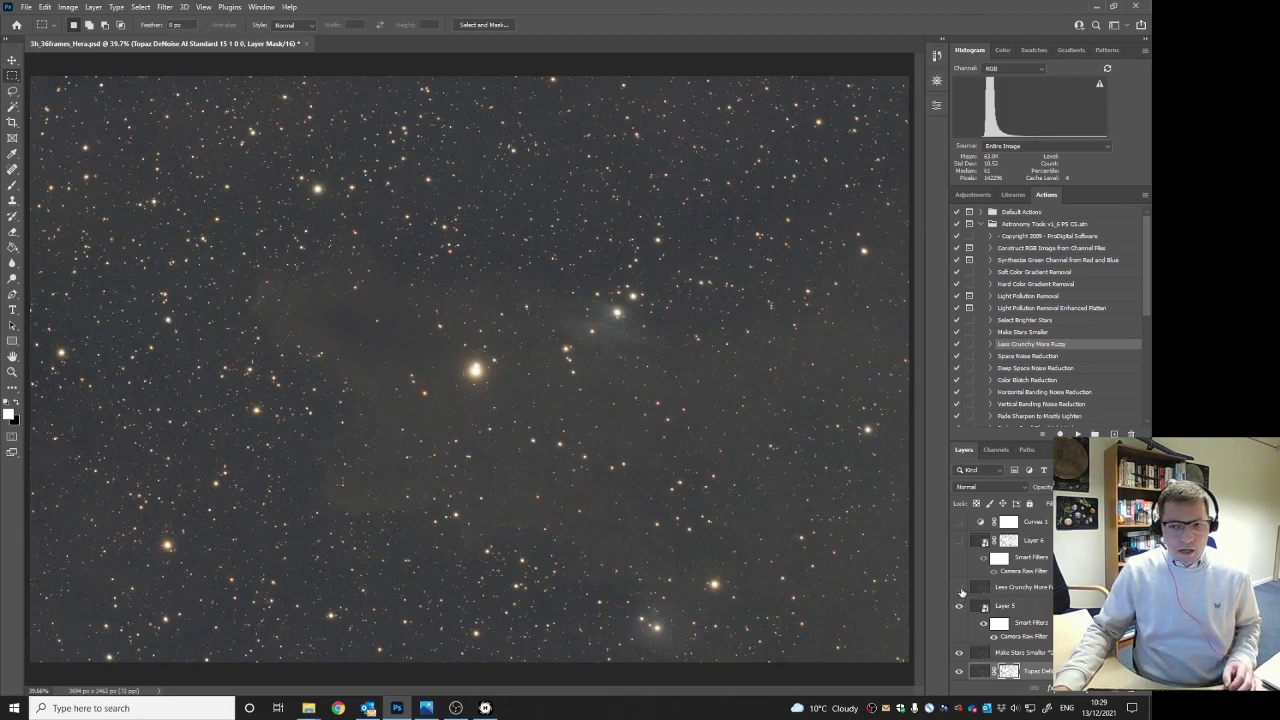
Compare the image with and without the Less Crunchy More Fuzzy layer, including at 100% zoom, and leave the layer visible
left_click(961, 590)
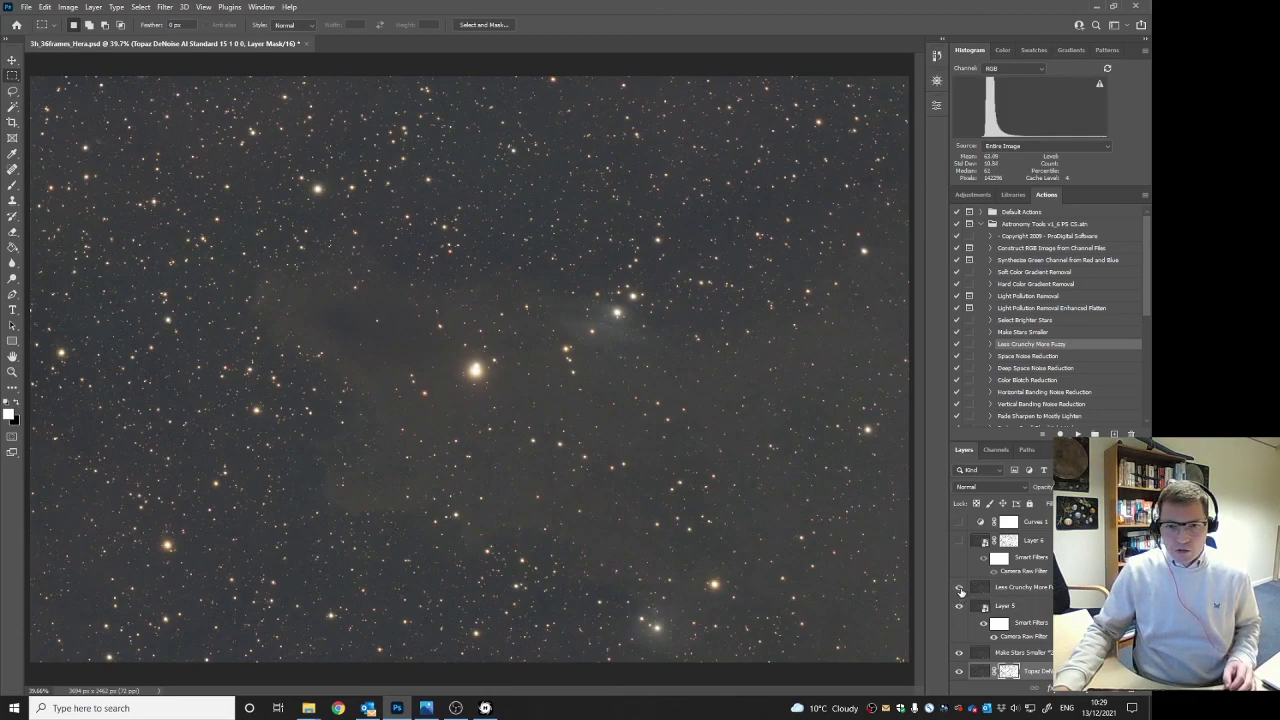
left_click(961, 590)
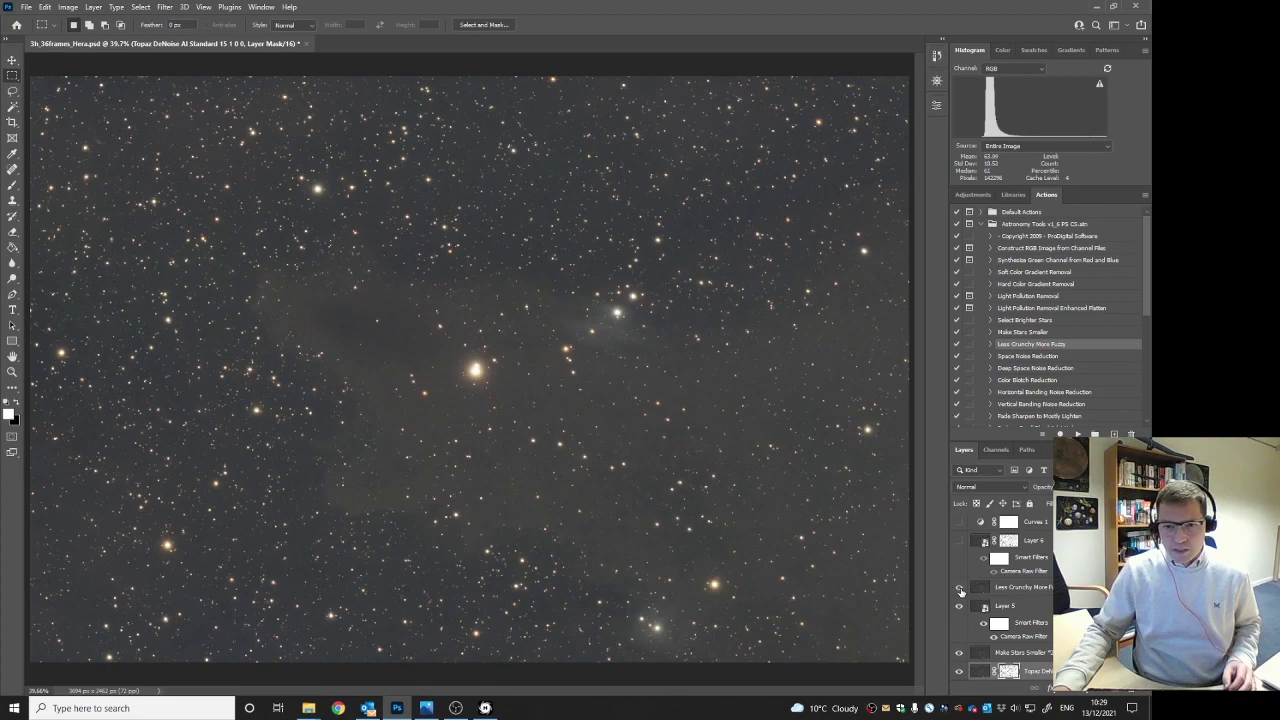
key("ctrl+1")
left_click(961, 590)
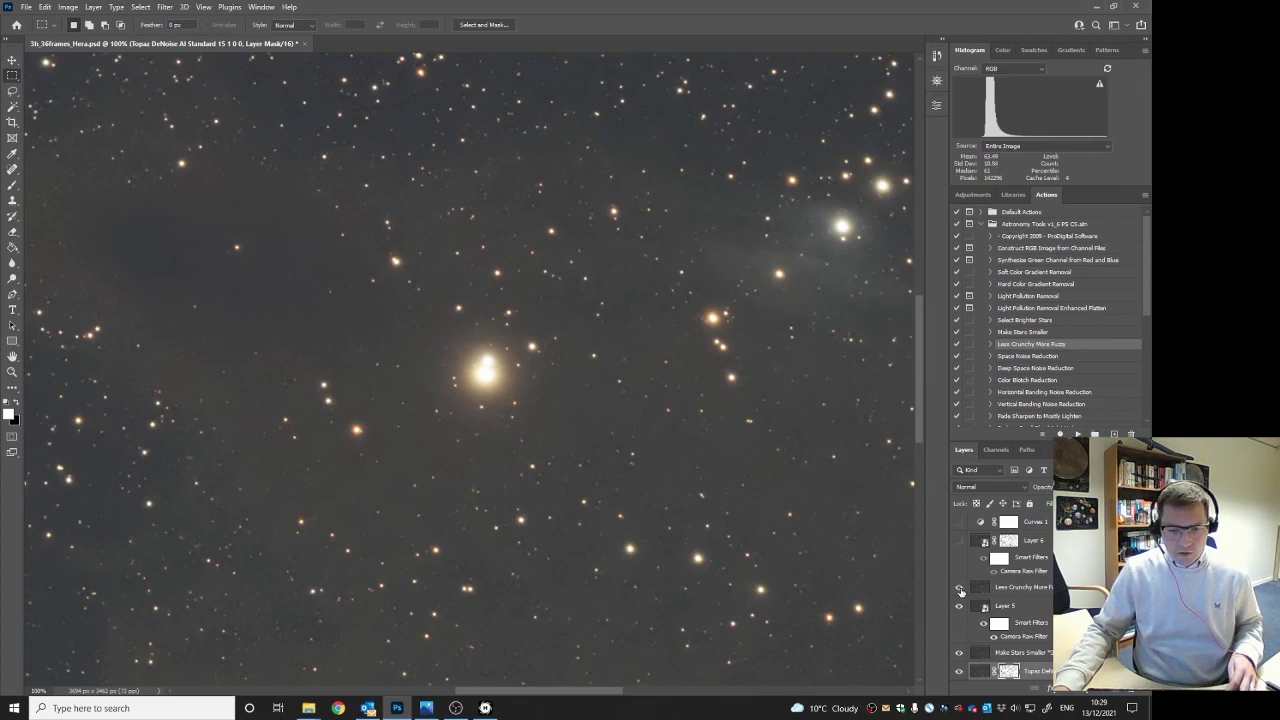
key("ctrl+0")
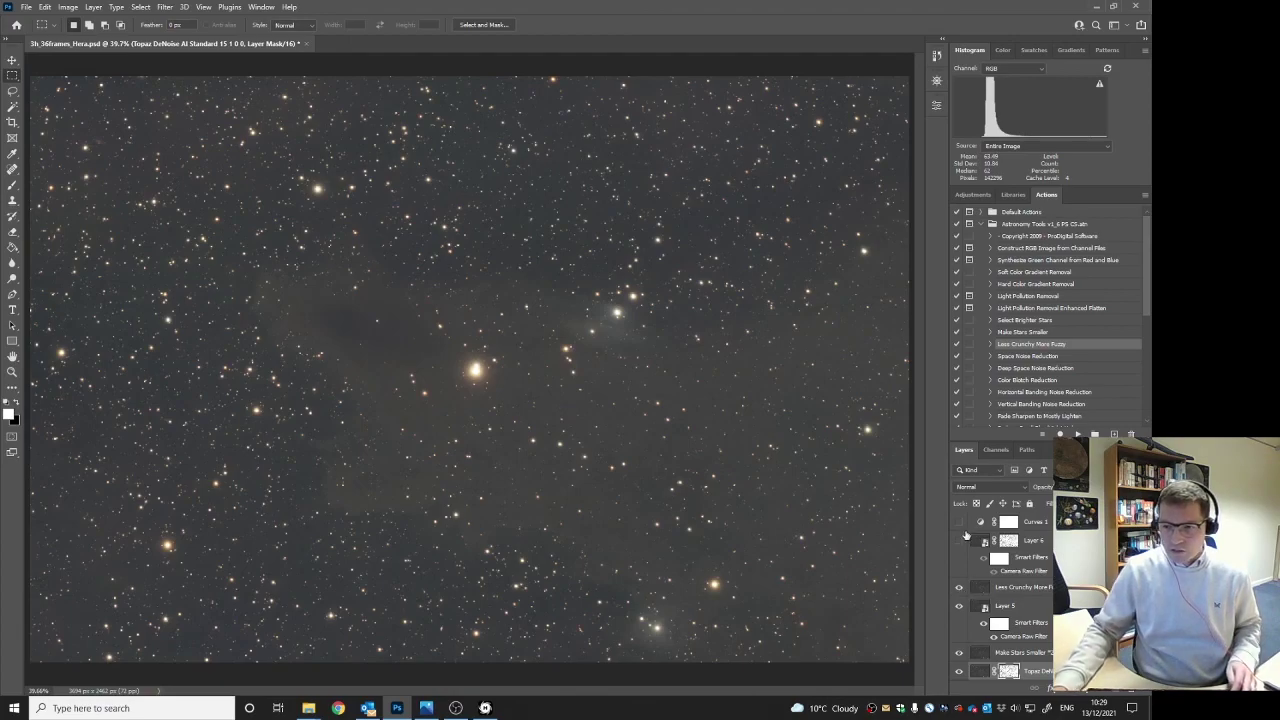
Show Layer 6 and examine the Color Mixer saturation settings of its Camera Raw Filter, then close the filter without changing anything
left_click(960, 541)
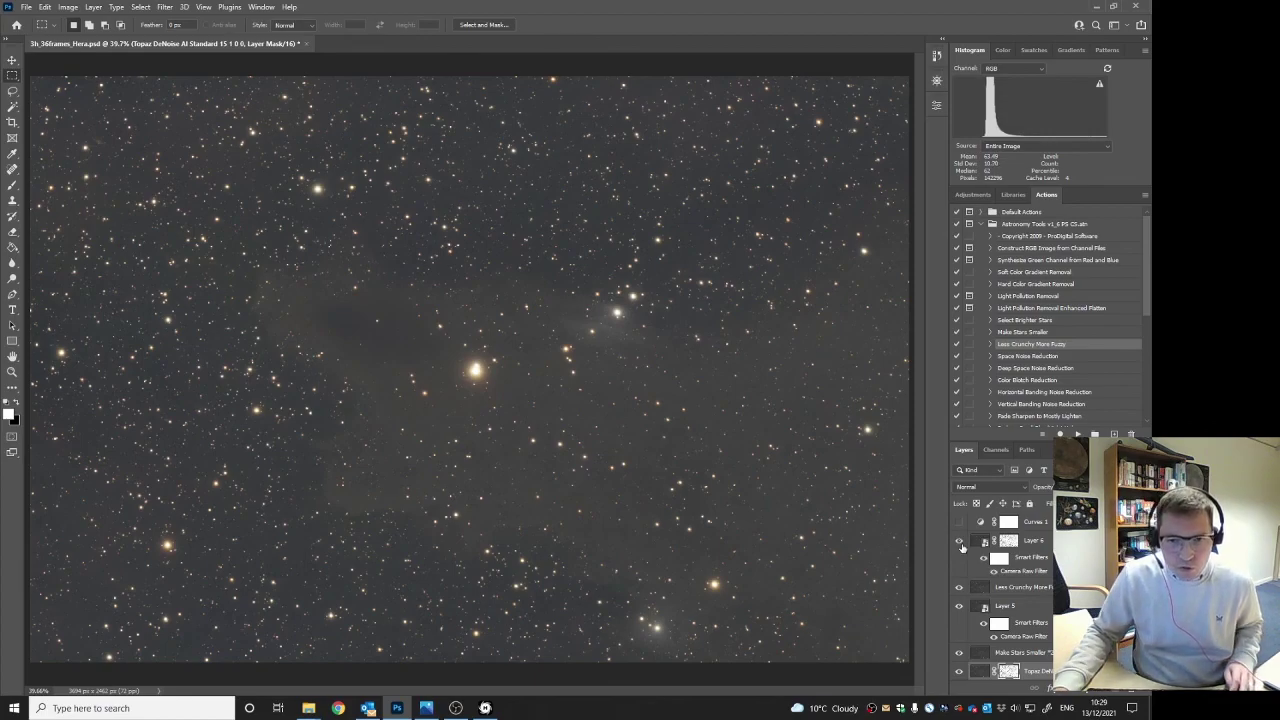
left_click(1020, 575)
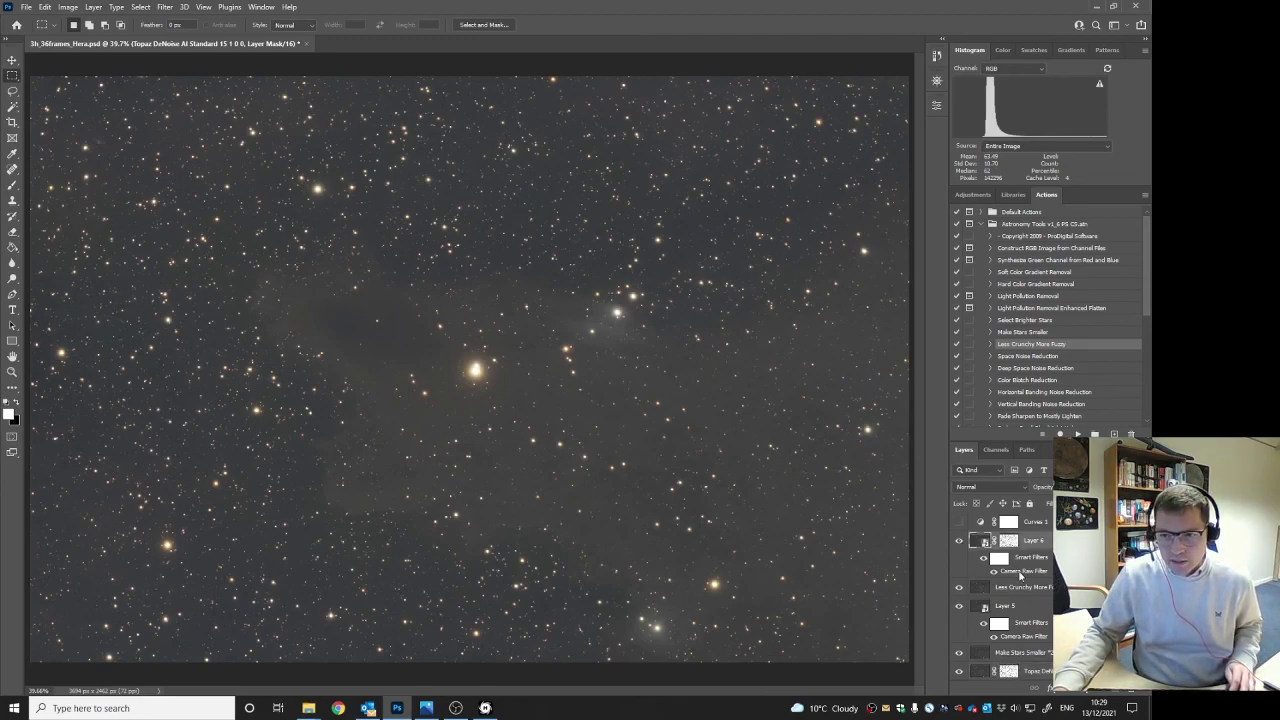
double_click(1020, 575)
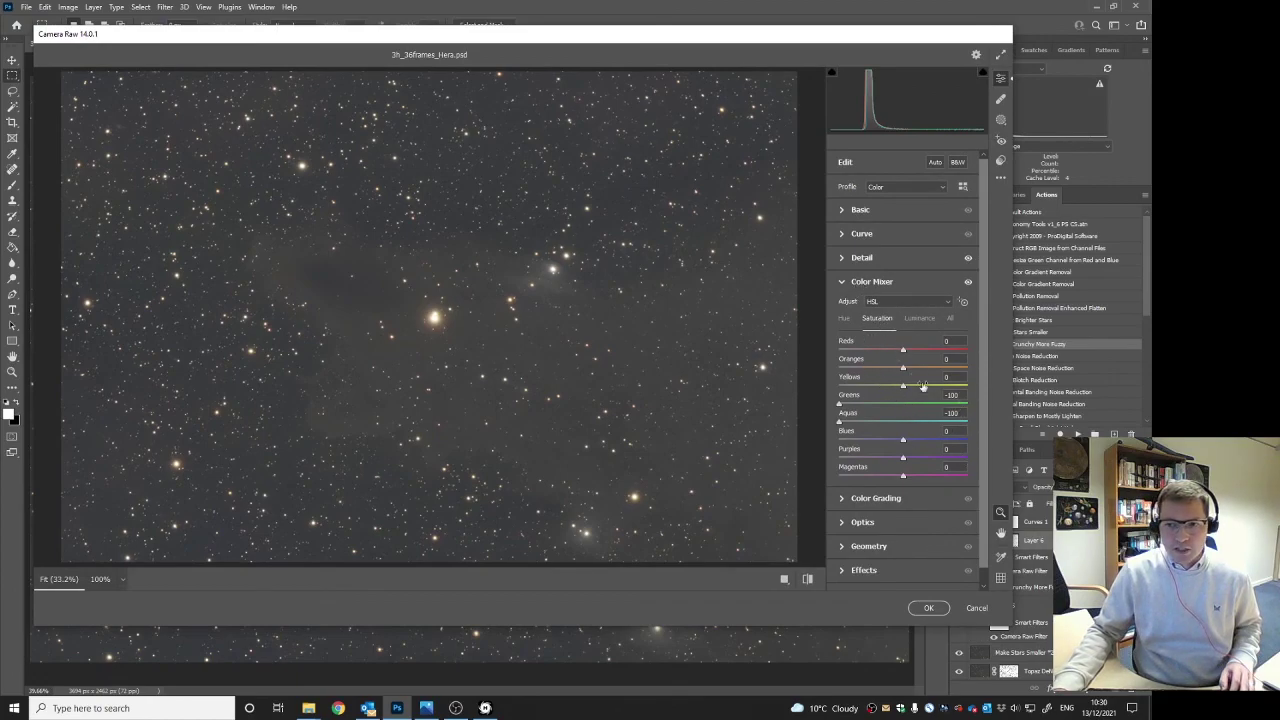
left_click(976, 607)
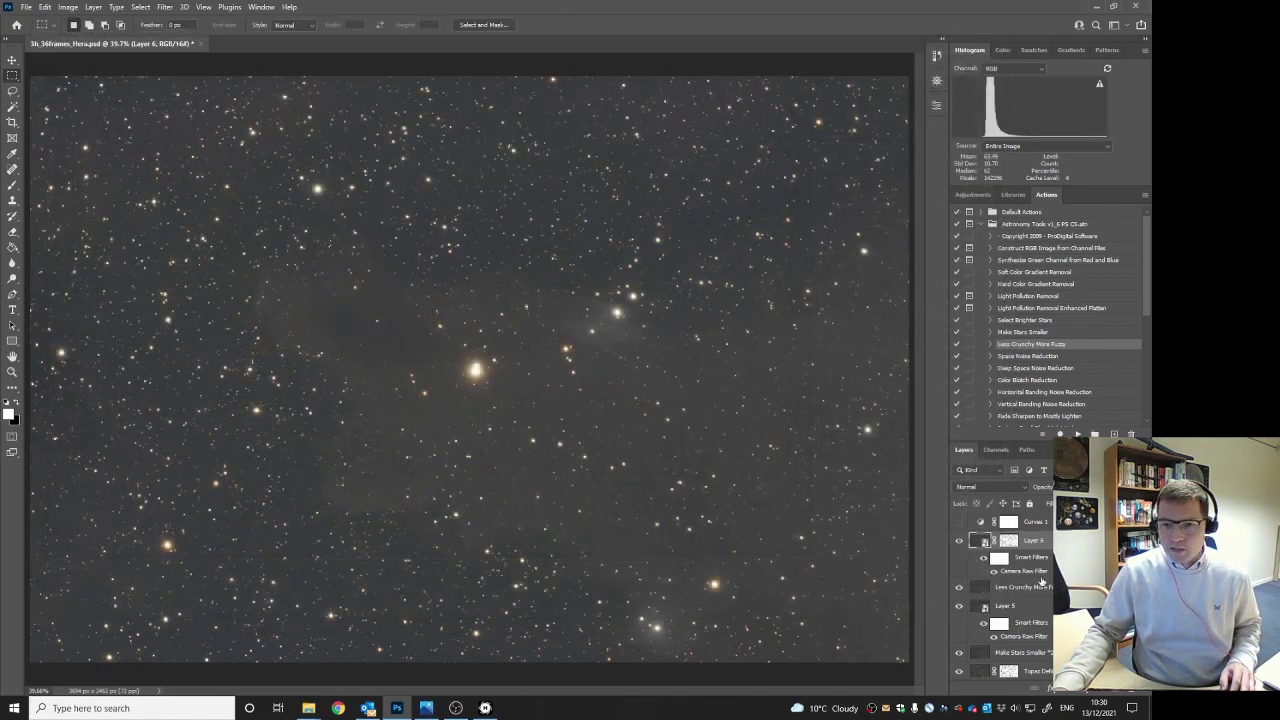
Show the Curves 1, Brightness, Luminosity channel and Minimum layers above Layer 6
scroll(1012, 588, "up", 2)
left_click(959, 558)
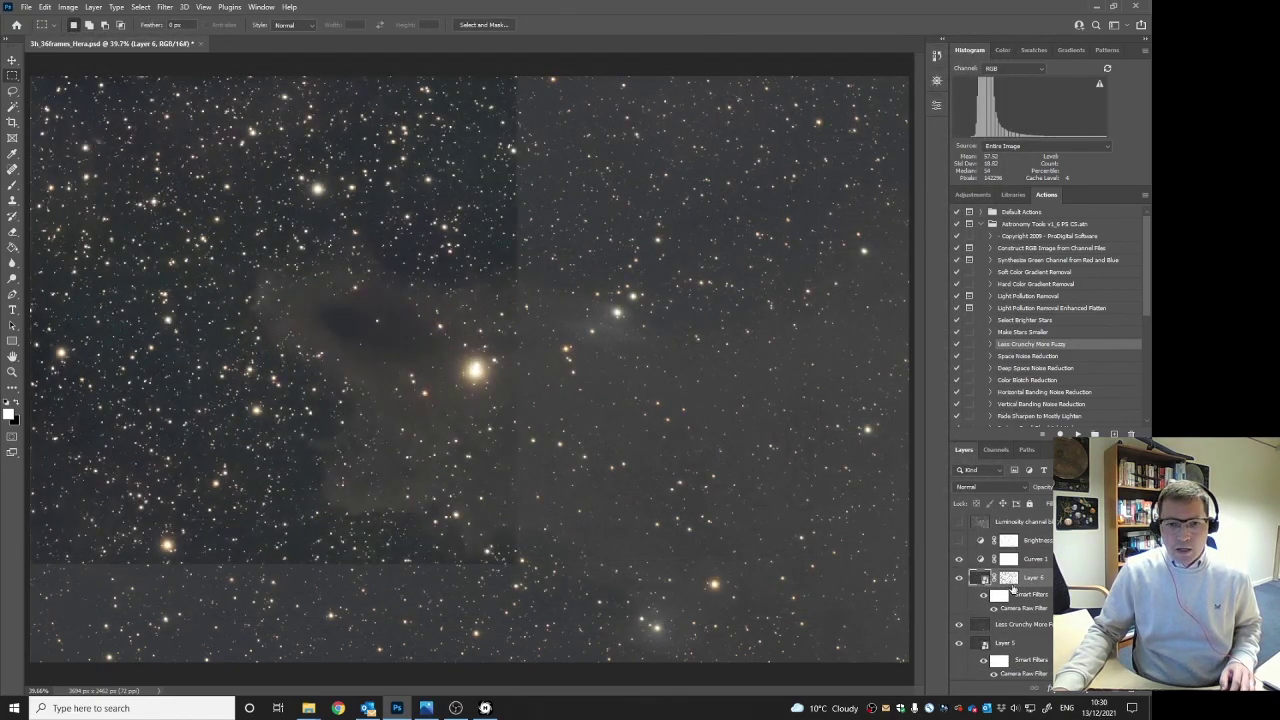
scroll(1018, 606, "up", 1)
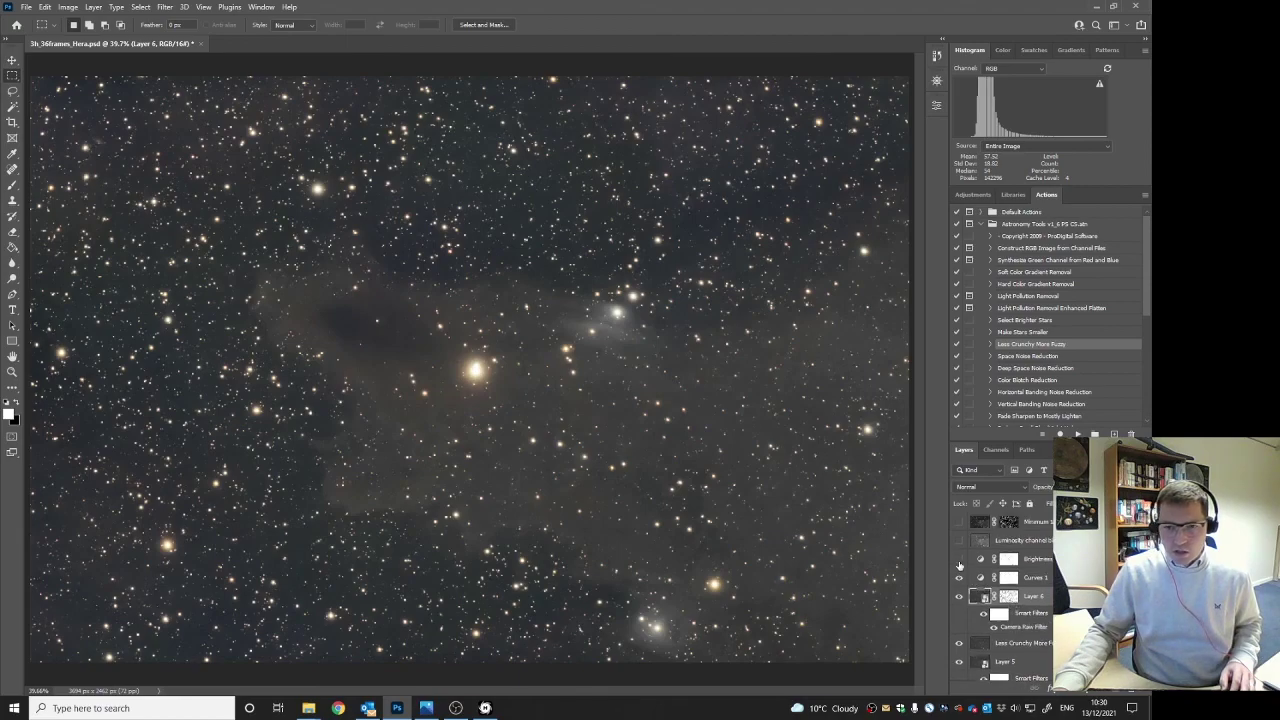
left_click(959, 541)
left_click(959, 523)
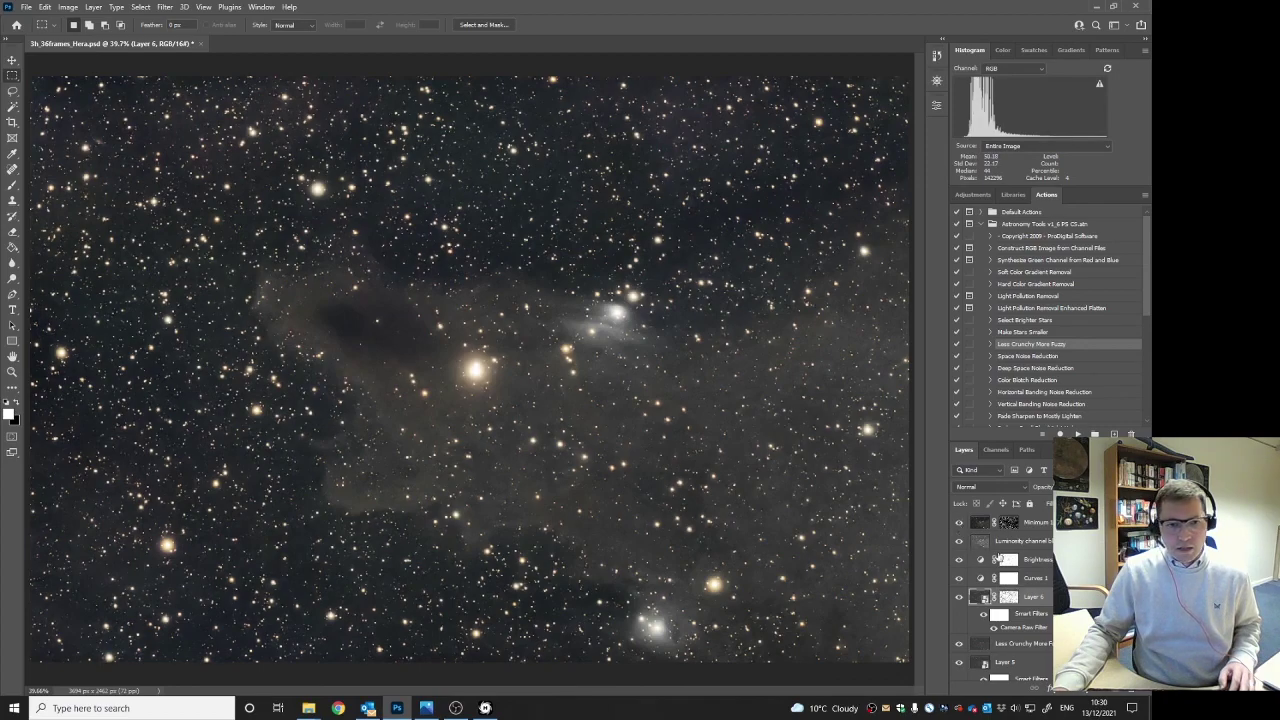